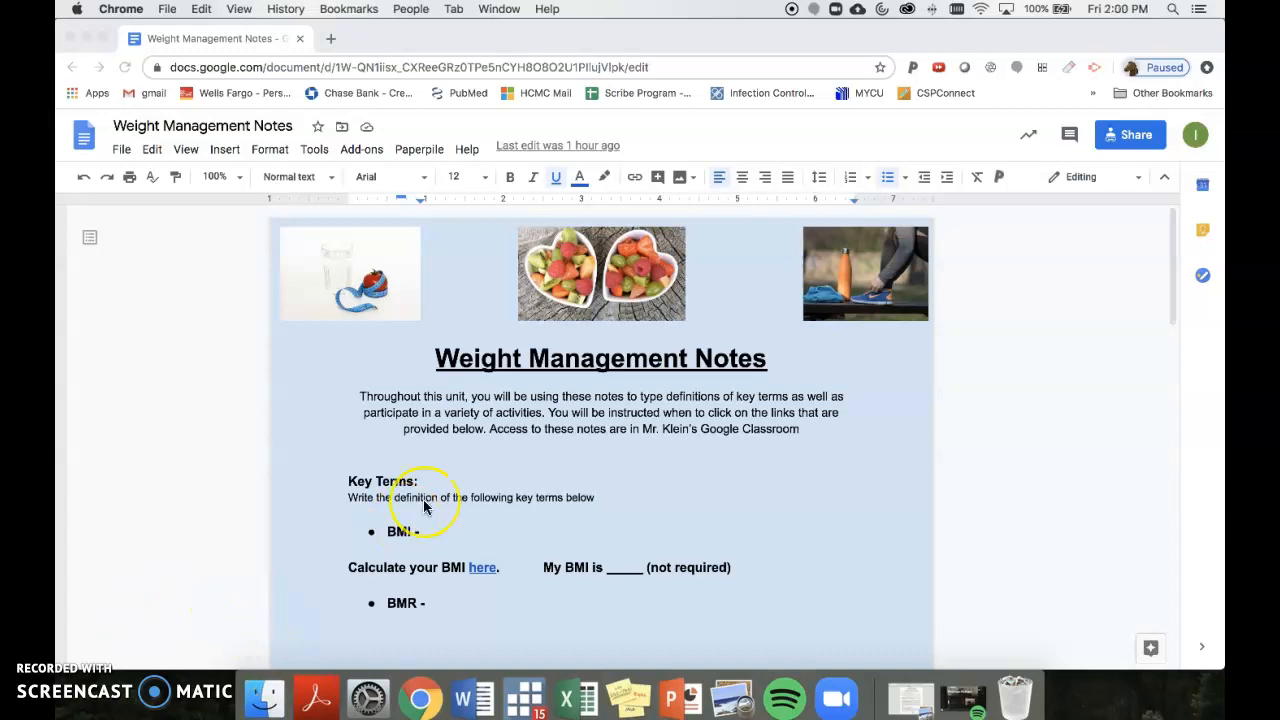
# - Open the 4 Day Food Tracker - Hyperdoc linked under the 4 Day Food Tracker Assignment heading
pyautogui.scroll(-20, 424, 507)
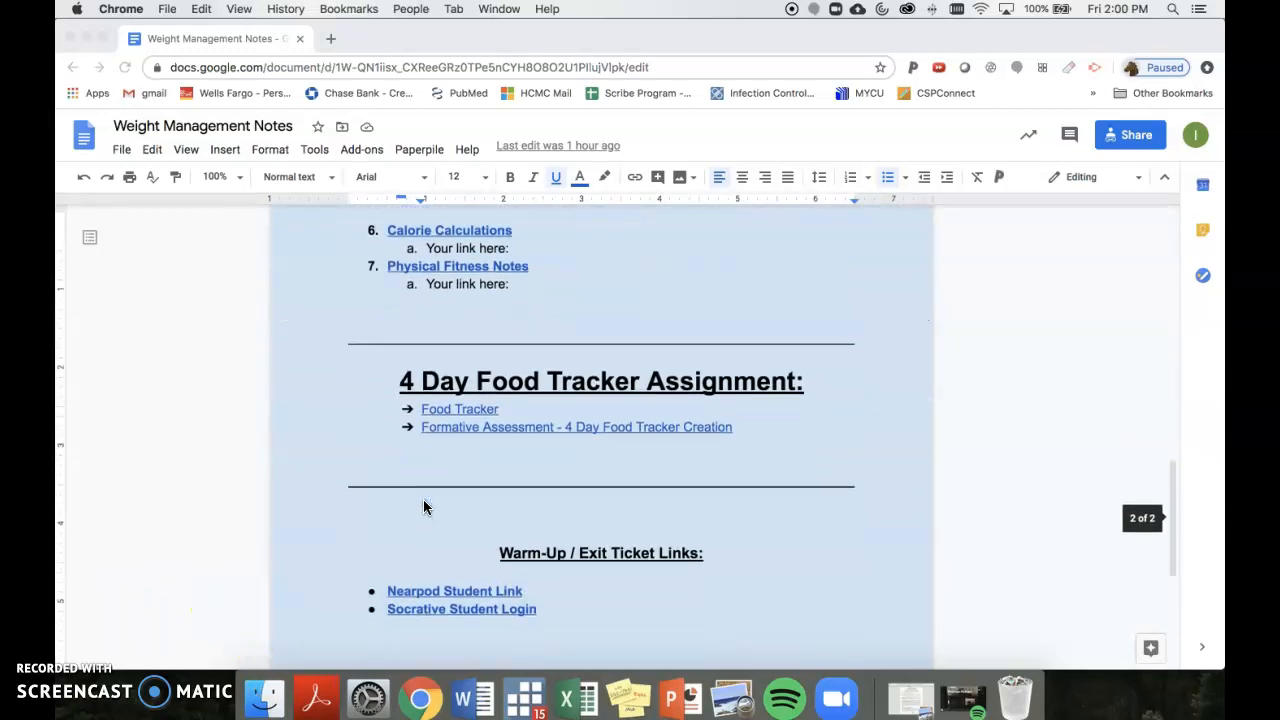
pyautogui.scroll(-2, 424, 507)
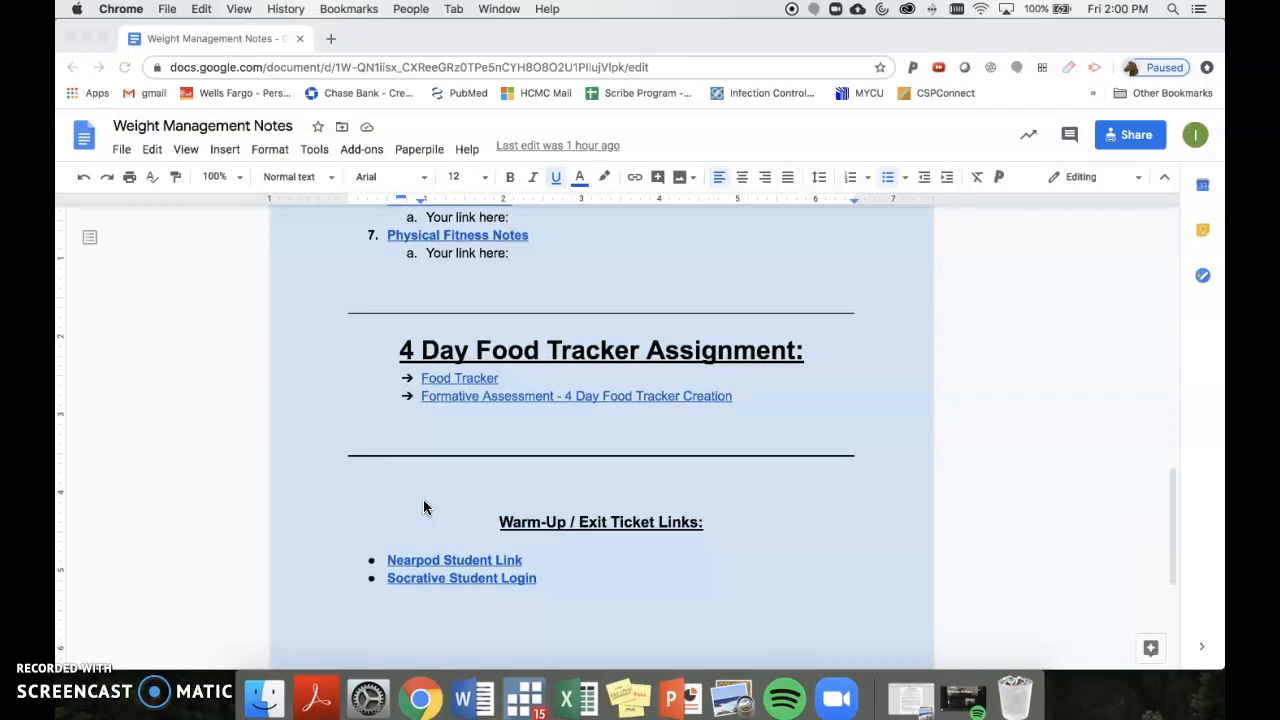
pyautogui.click(438, 415)
pyautogui.click(452, 394)
pyautogui.click(448, 395)
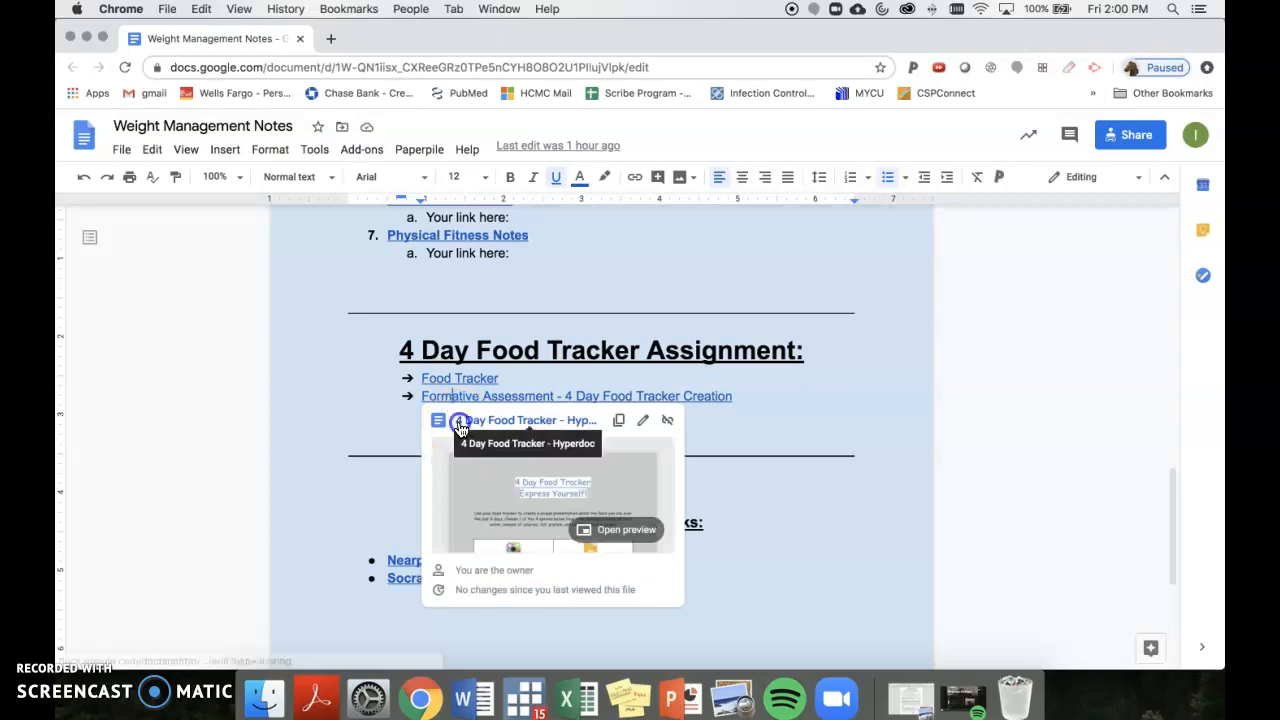
pyautogui.click(459, 425)
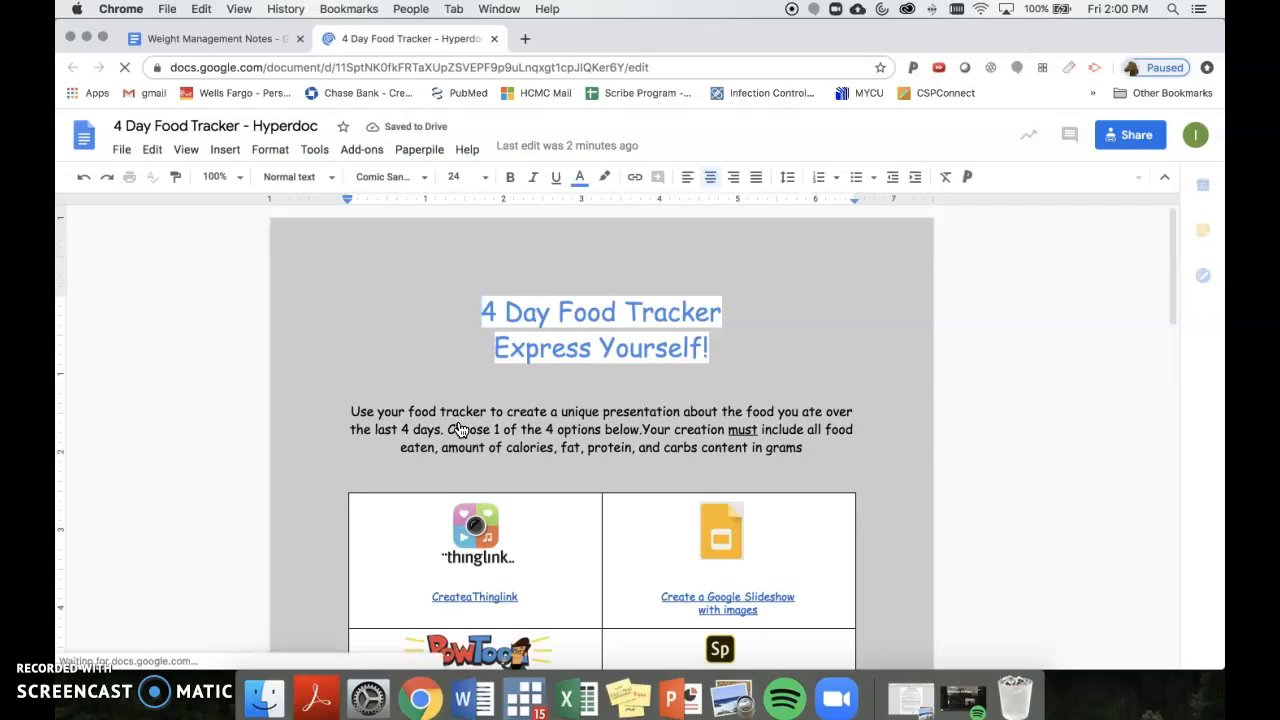
# - Review the hyperdoc's options and discussion questions, and open its Create an Adobe Spark Video link
pyautogui.scroll(-3, 459, 429)
pyautogui.scroll(-10, 459, 425)
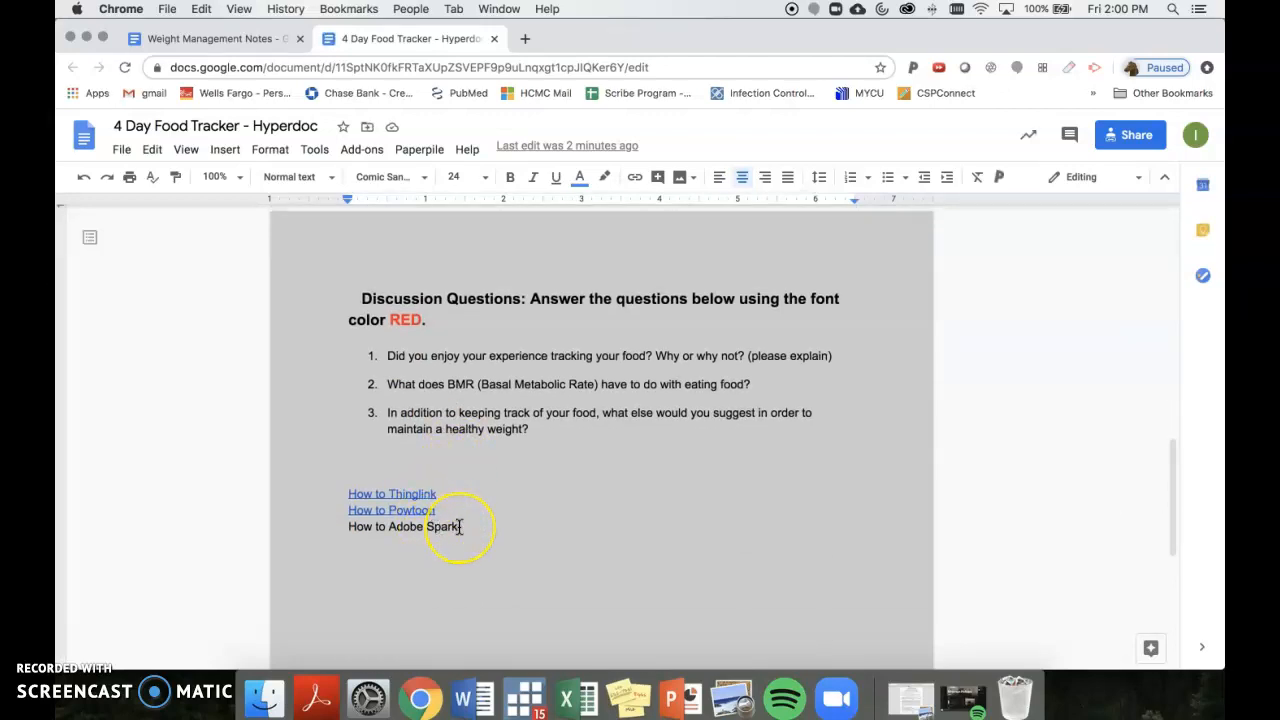
pyautogui.scroll(20, 459, 526)
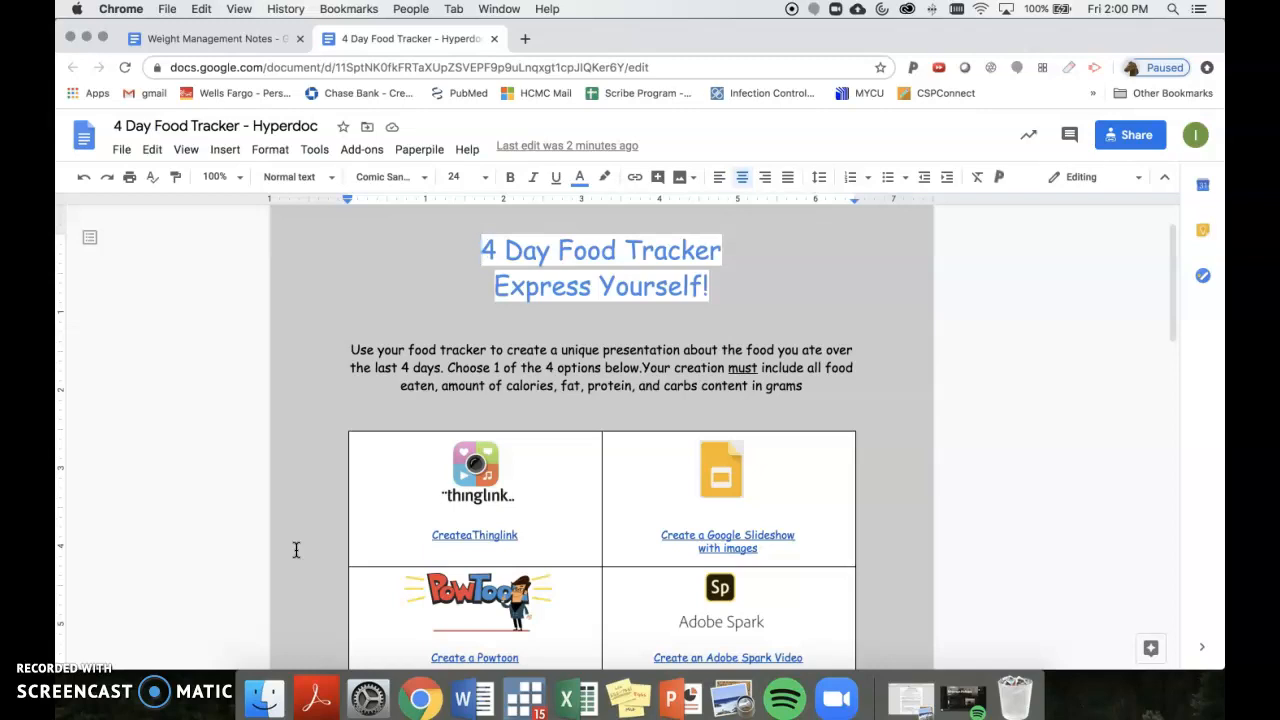
pyautogui.scroll(-2, 580, 533)
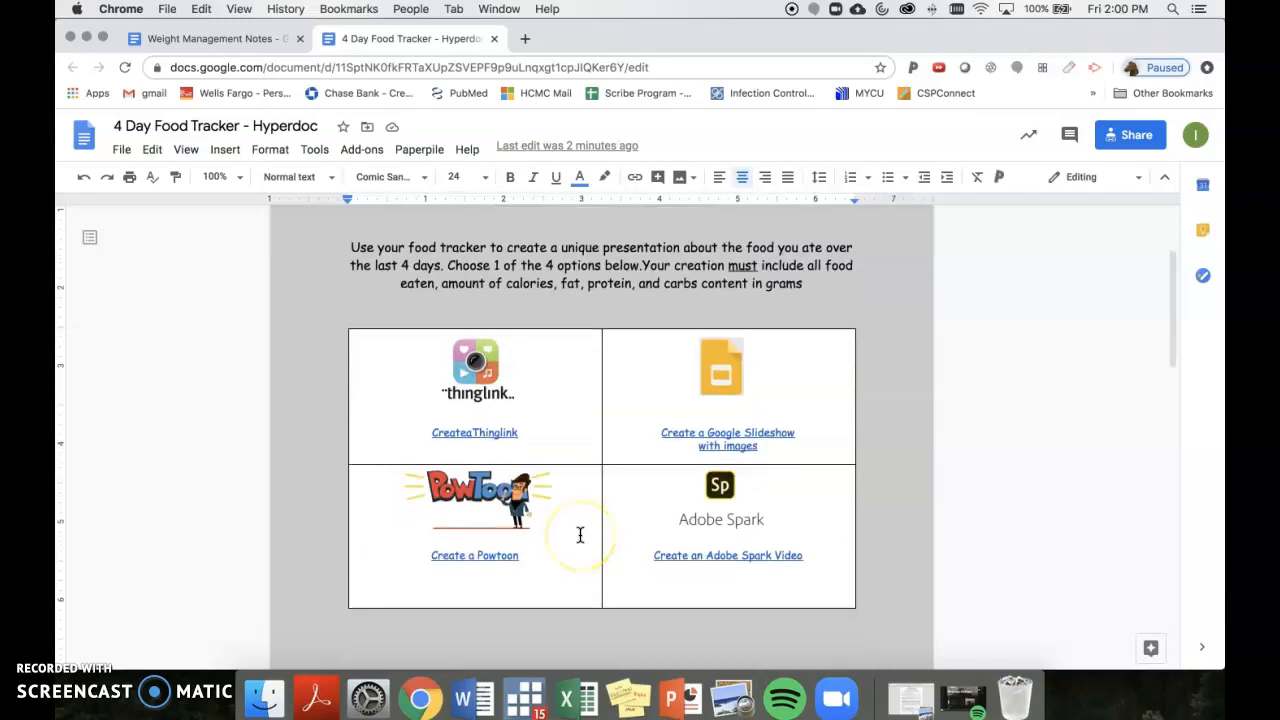
pyautogui.click(652, 556)
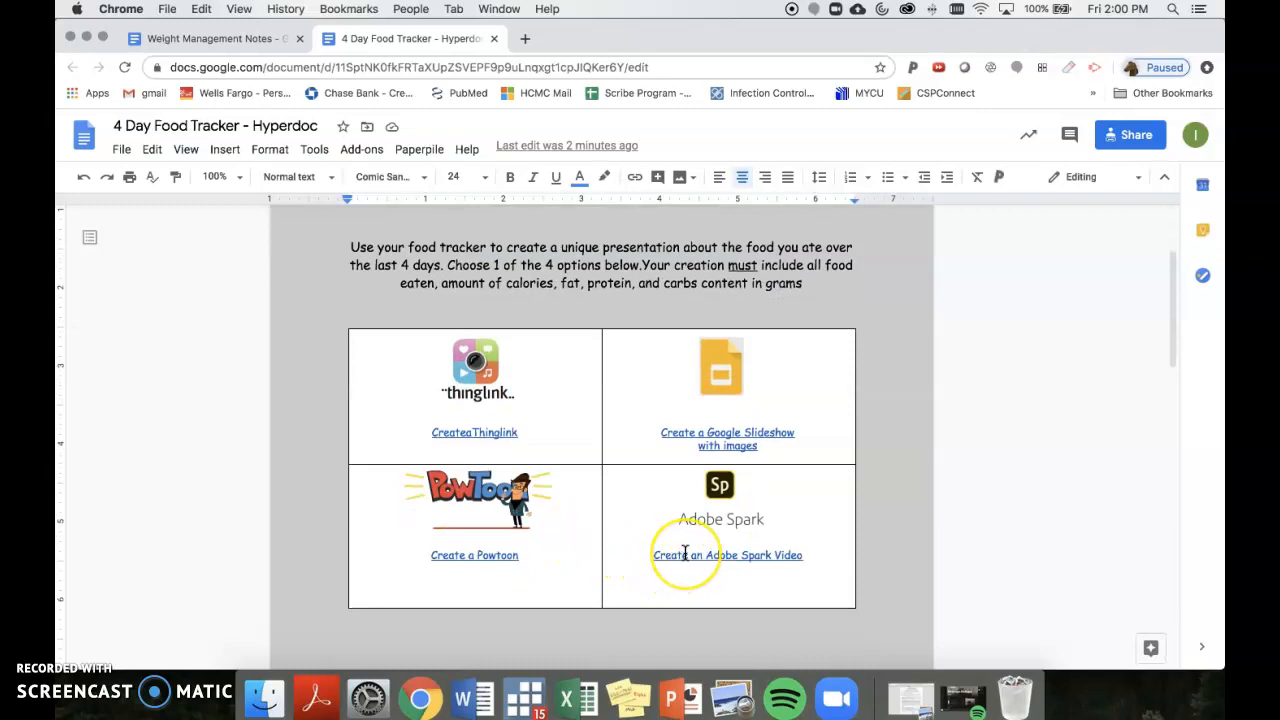
pyautogui.click(685, 553)
pyautogui.click(705, 579)
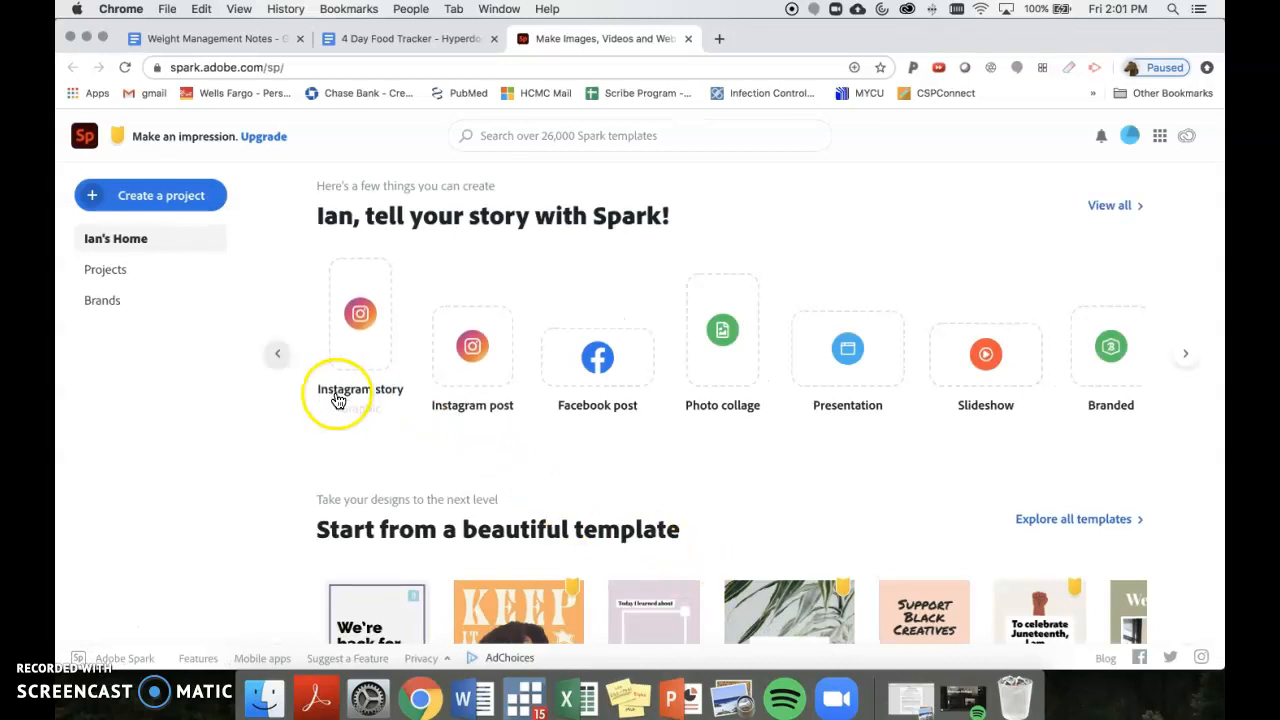
# - Create a new Adobe Spark video project titled "4 Day Food Tracker"
pyautogui.click(163, 197)
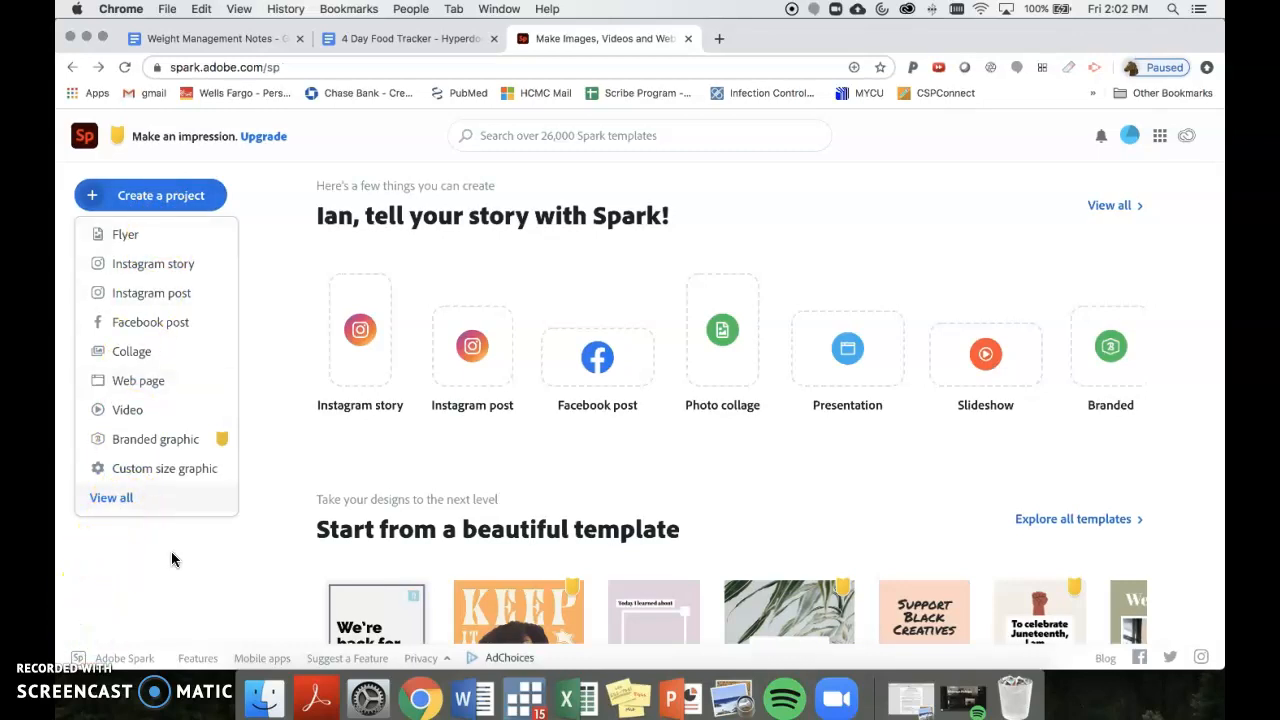
pyautogui.click(122, 412)
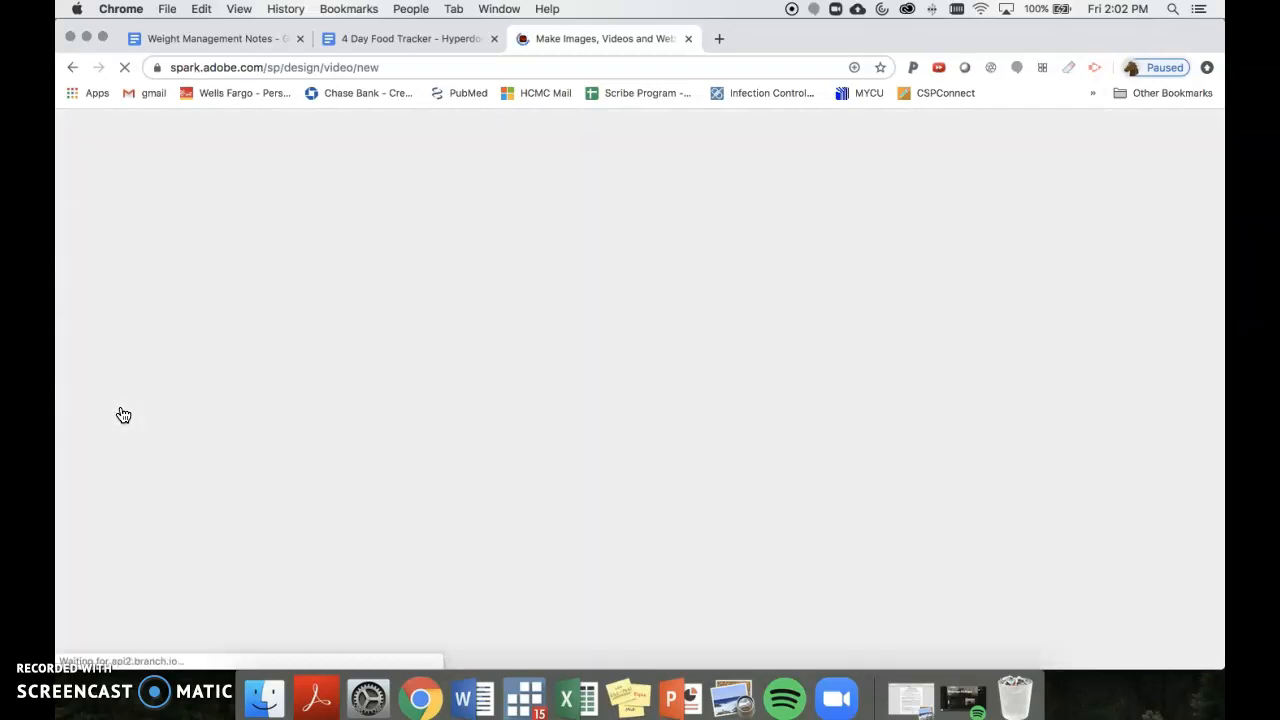
pyautogui.click(408, 455)
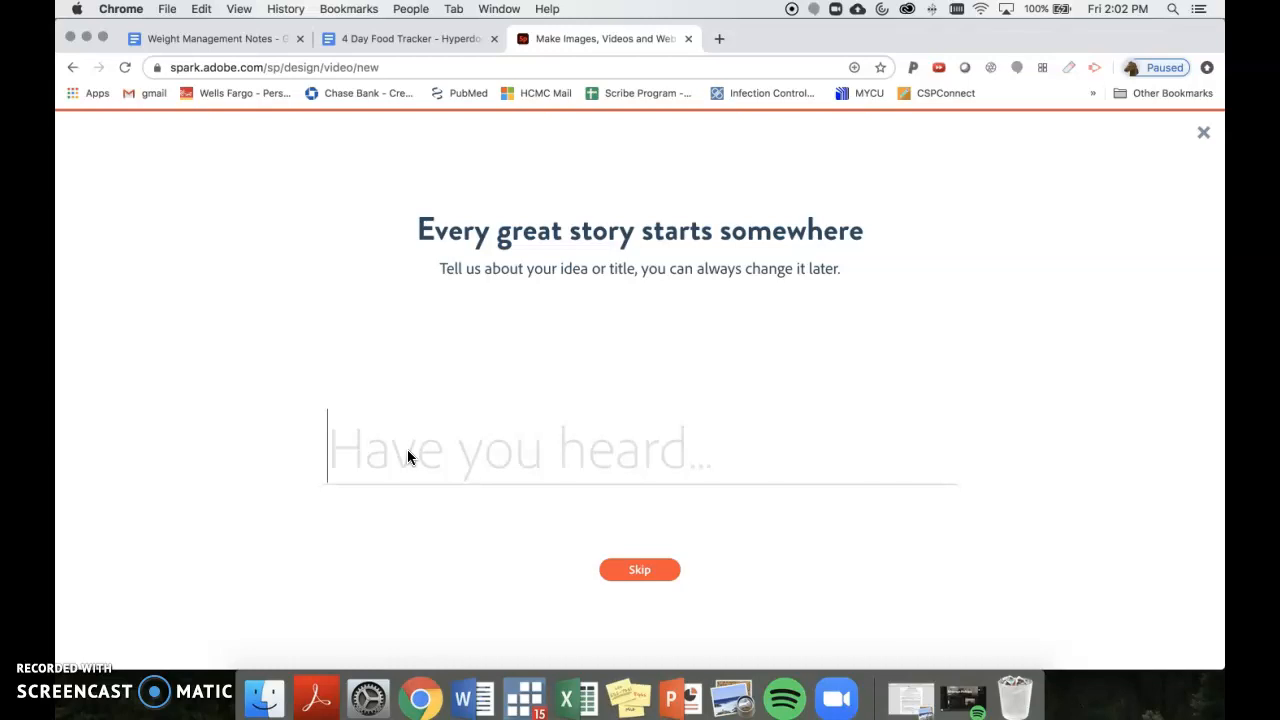
pyautogui.write('4')
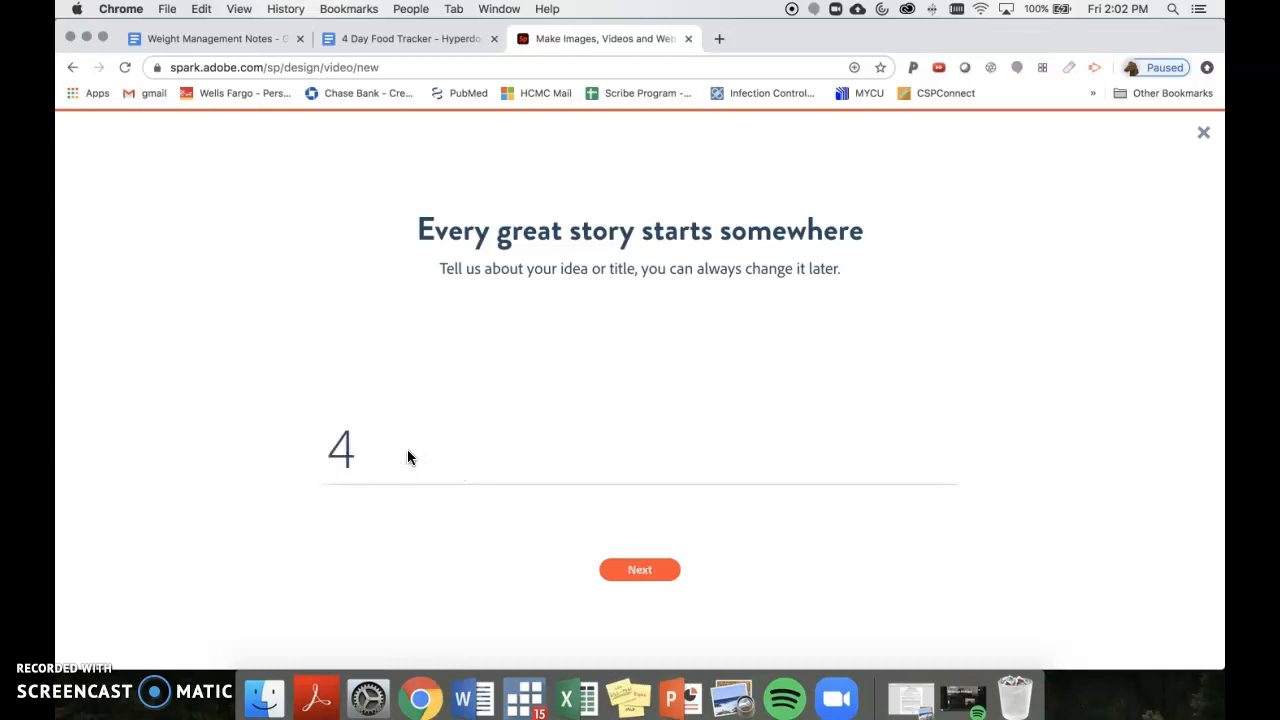
pyautogui.write(' Day Food Tracker')
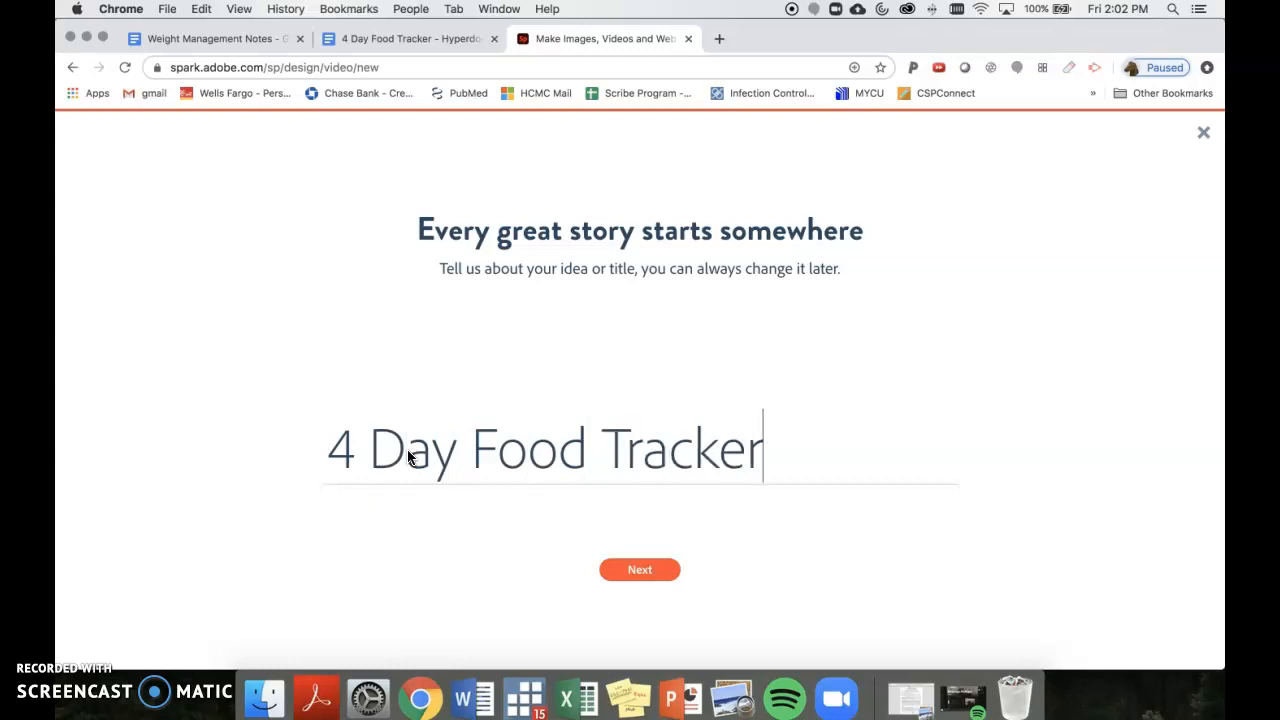
pyautogui.click(626, 574)
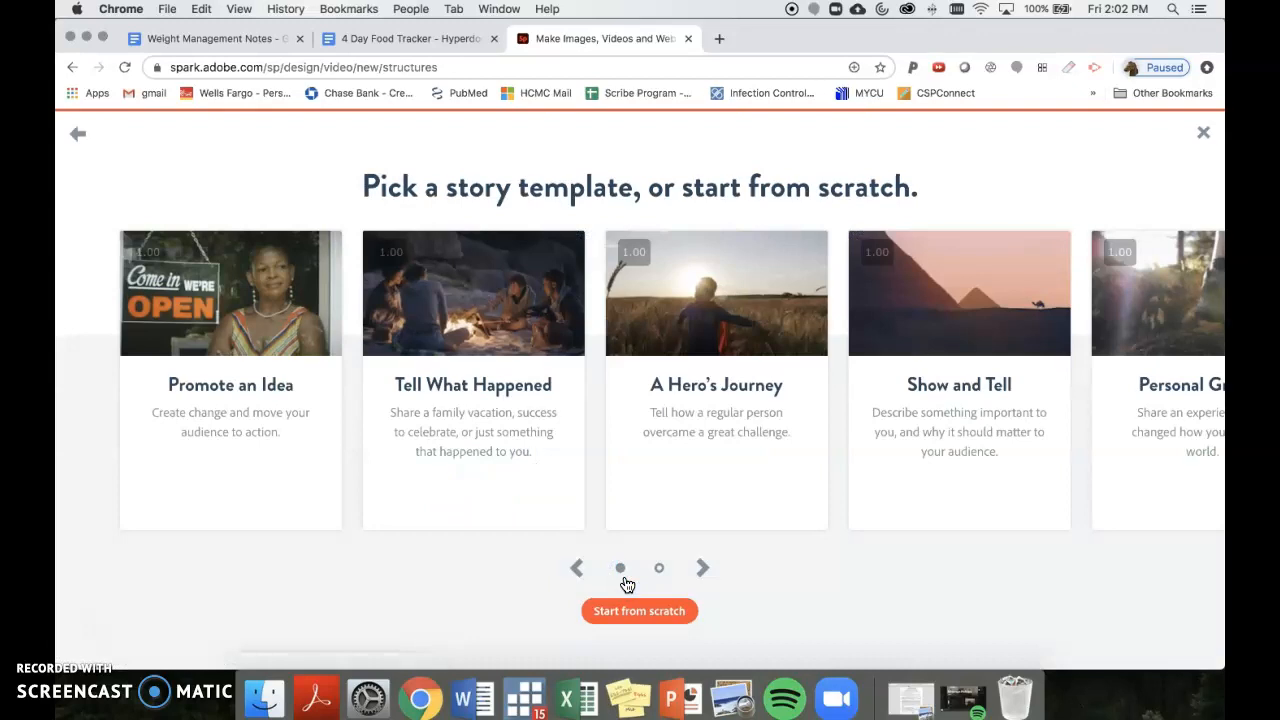
# - Start the video from scratch without a story template and dismiss the welcome tutorial
pyautogui.click(632, 612)
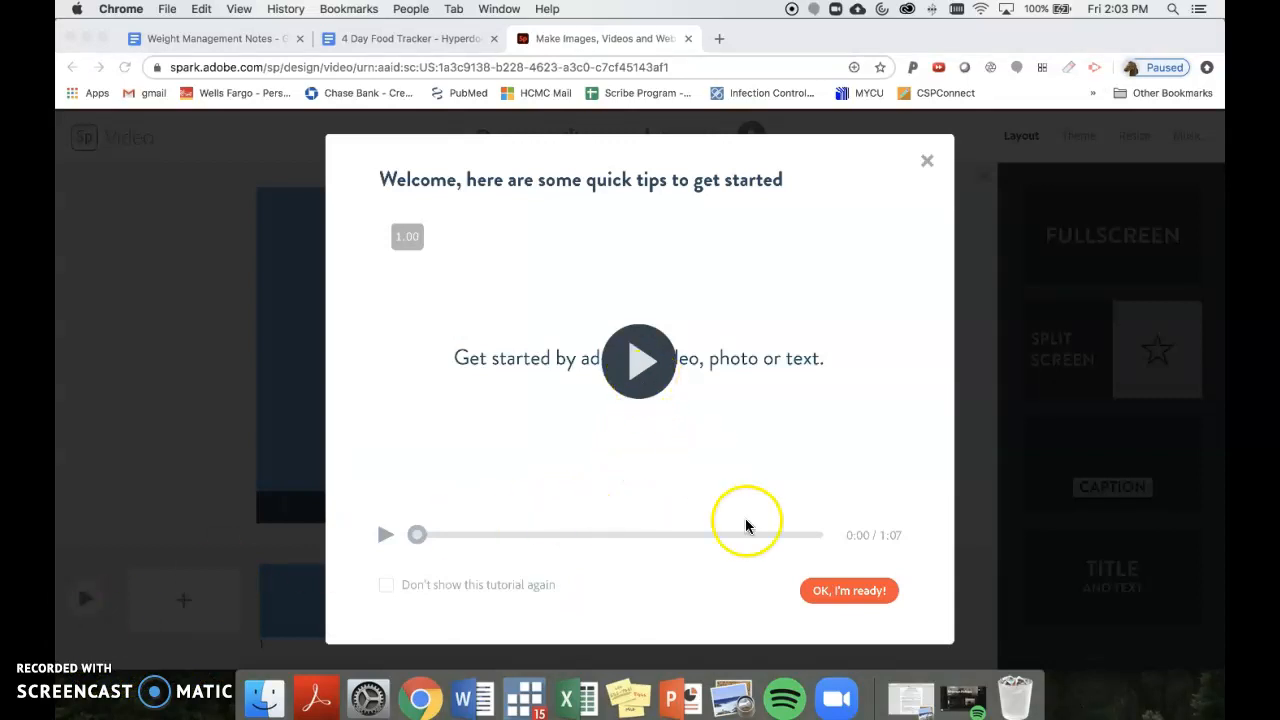
pyautogui.click(844, 593)
pyautogui.click(844, 592)
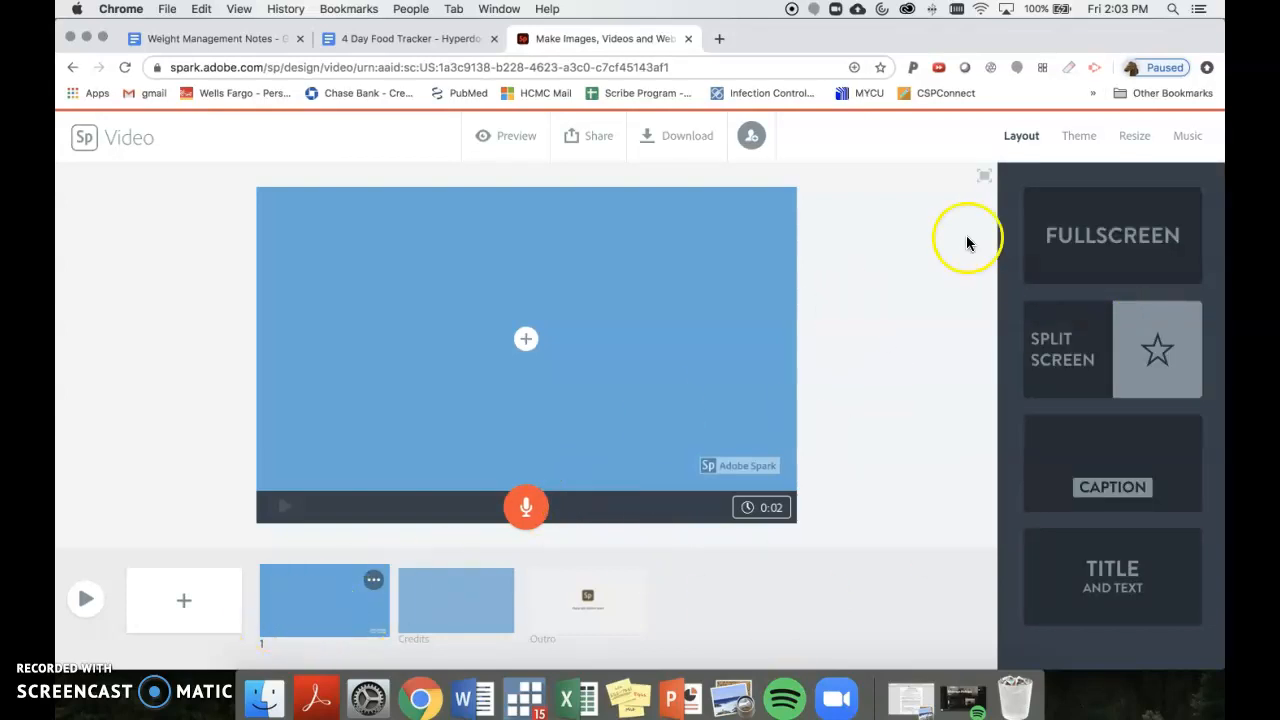
# - Apply the Fullscreen layout to the first slide
pyautogui.click(1100, 234)
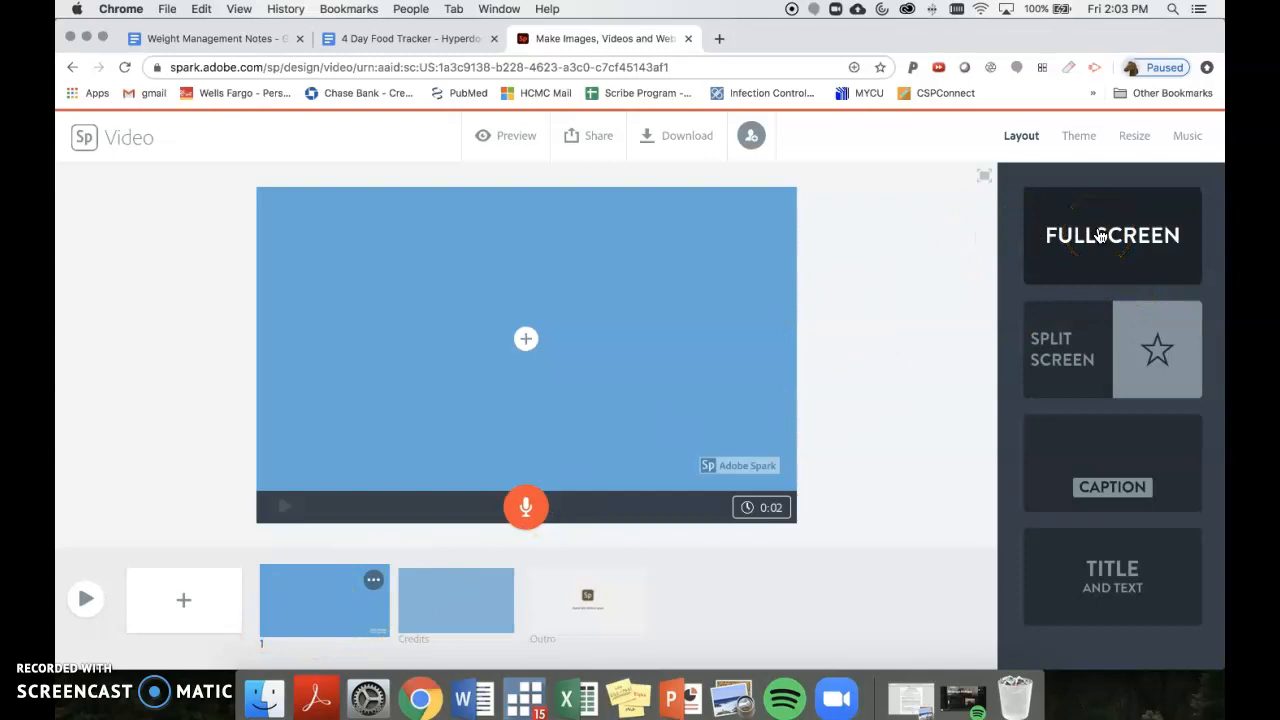
pyautogui.click(1035, 250)
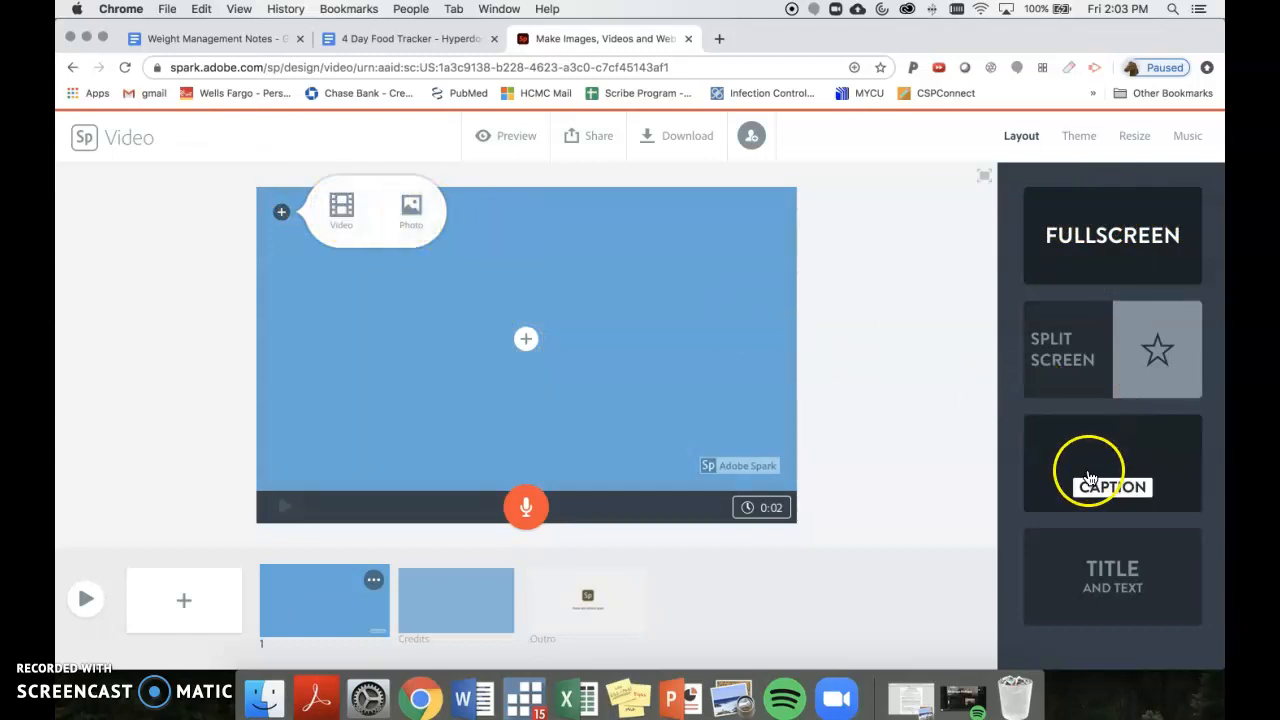
pyautogui.click(91, 628)
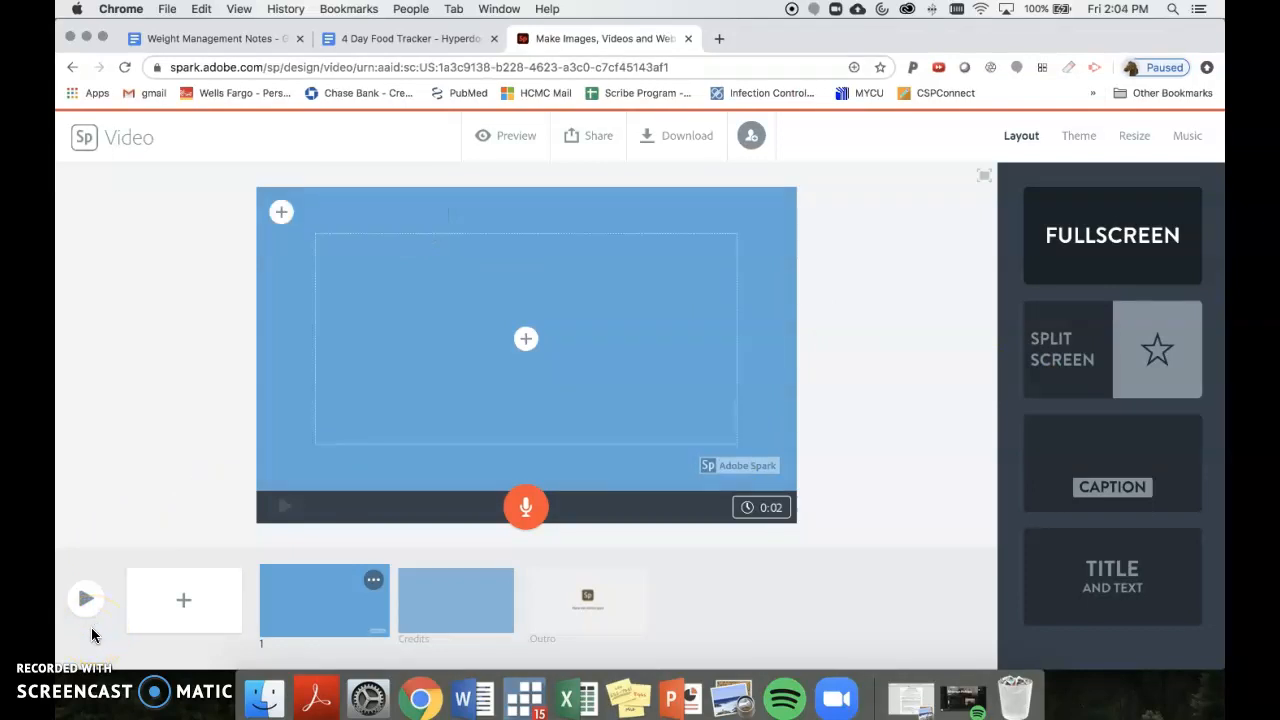
# - Add the text "4 Day Food Tracker" to the first slide, with the teacher's name on a second line
pyautogui.click(527, 343)
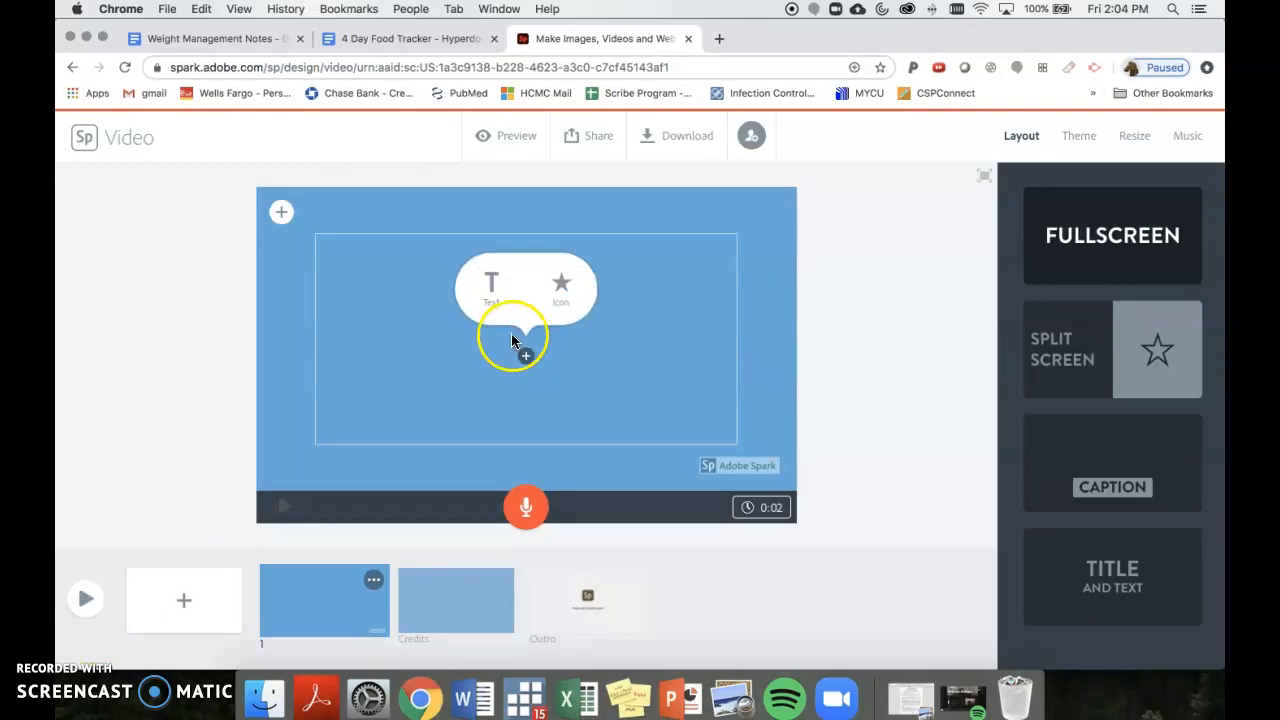
pyautogui.click(491, 288)
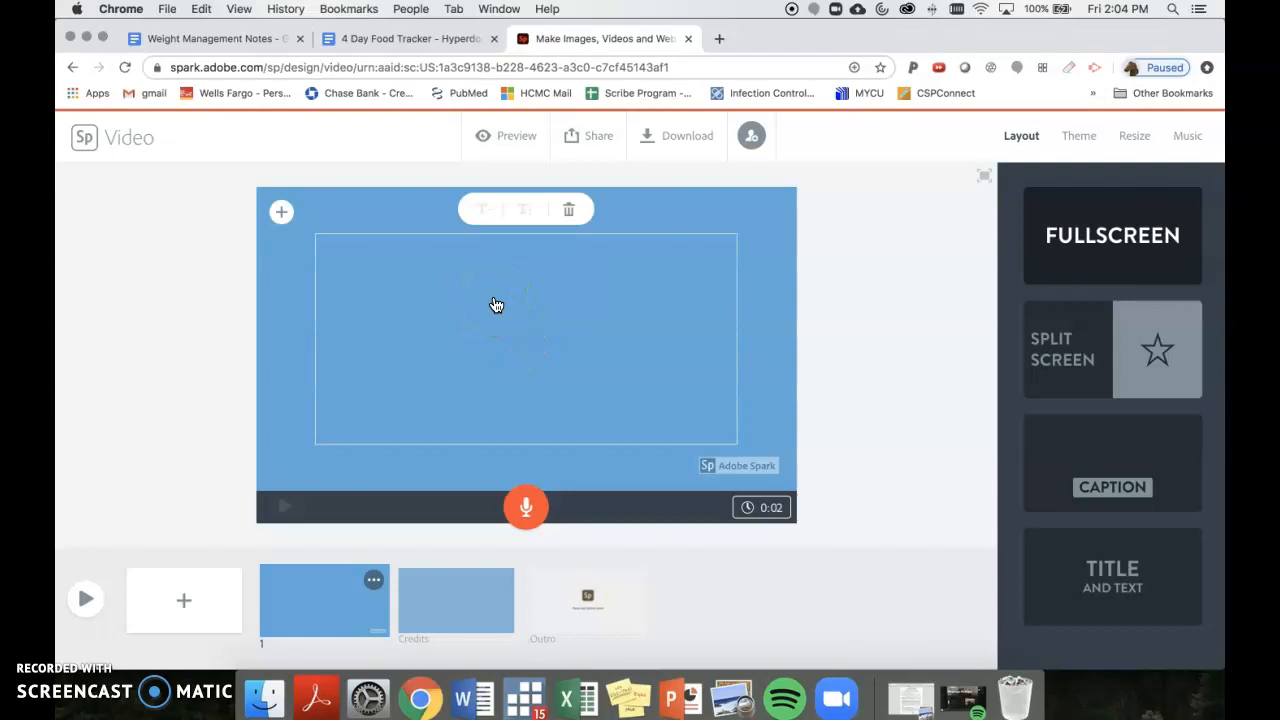
pyautogui.write('4 Day ')
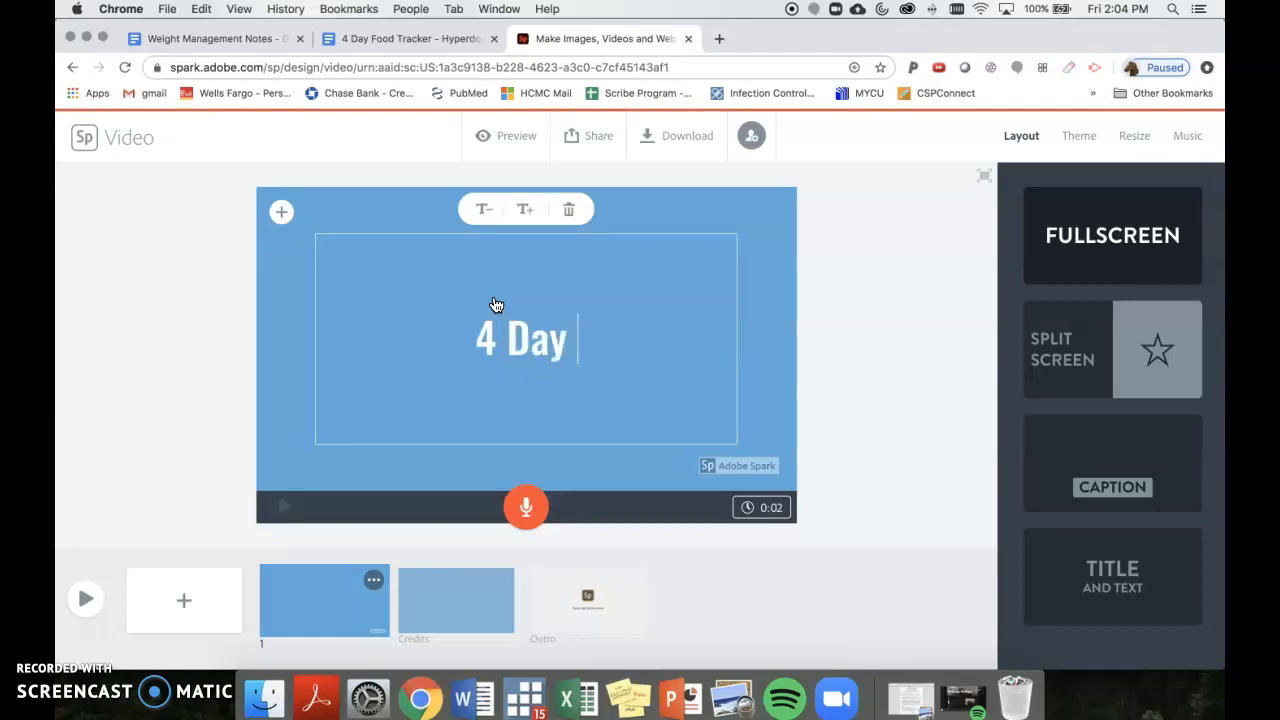
pyautogui.write('Food Tracker')
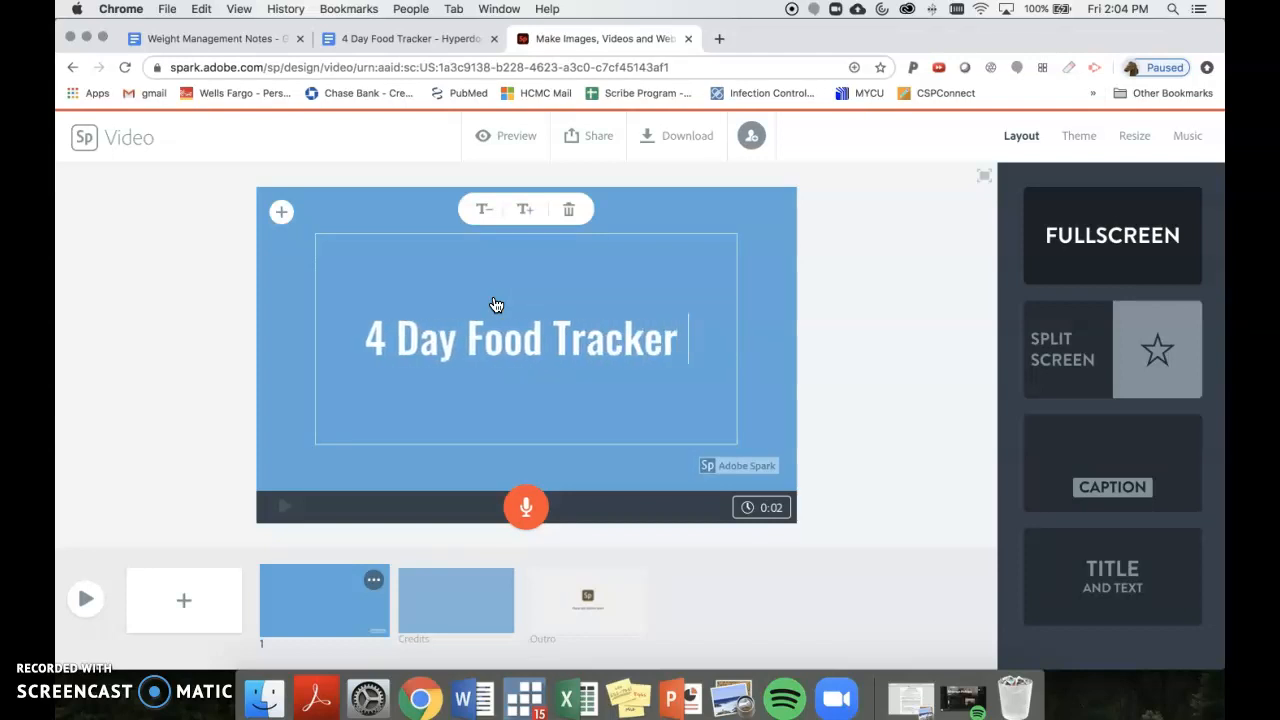
pyautogui.press('Return')
pyautogui.write('Mr')
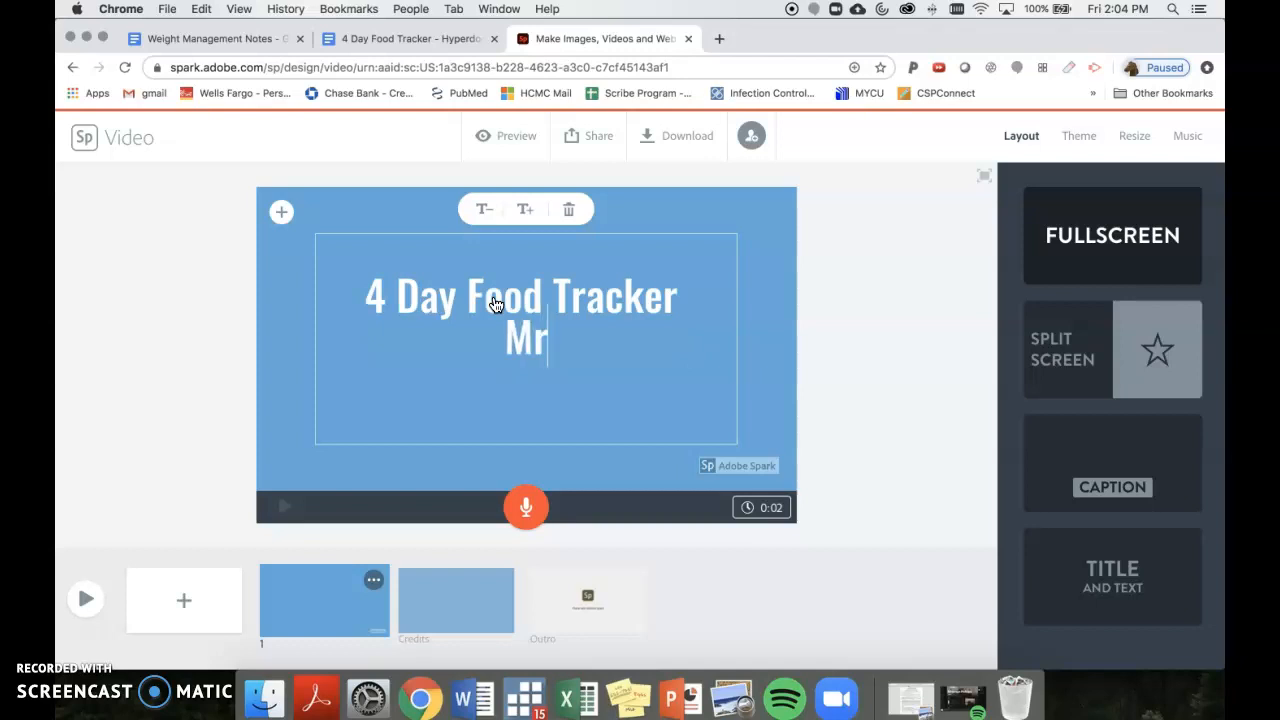
pyautogui.write('. Klein')
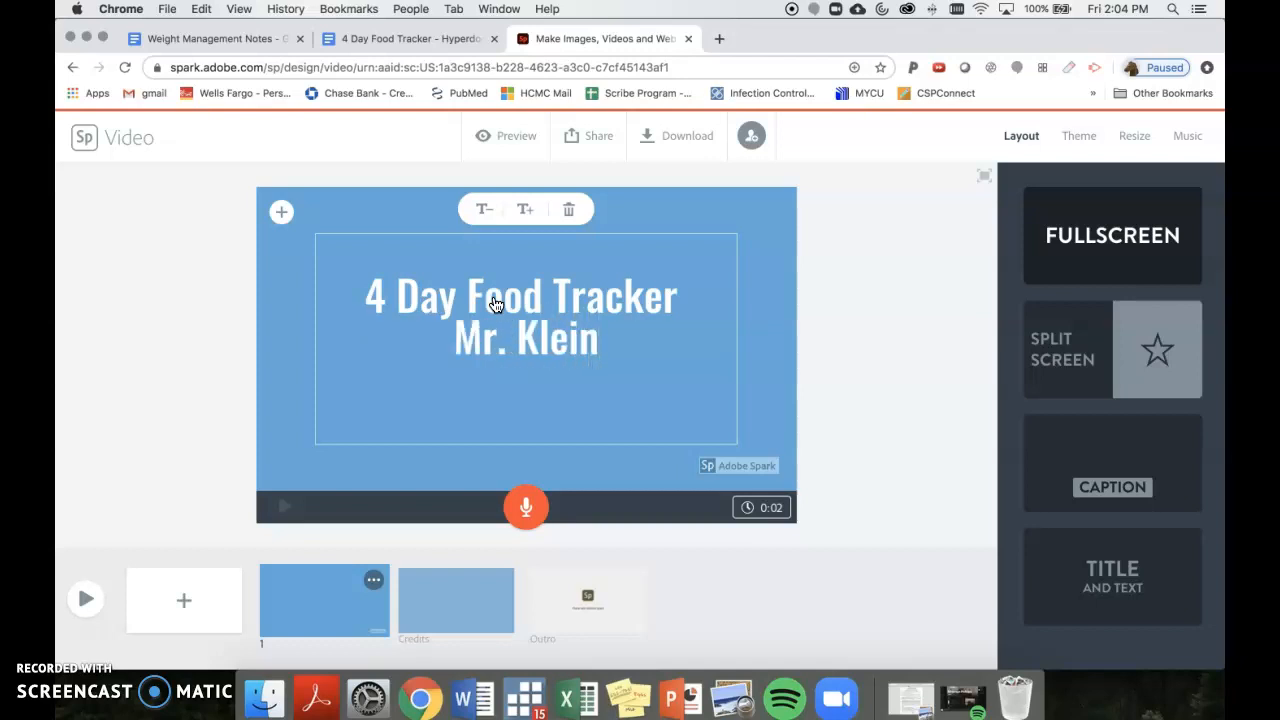
pyautogui.click(281, 218)
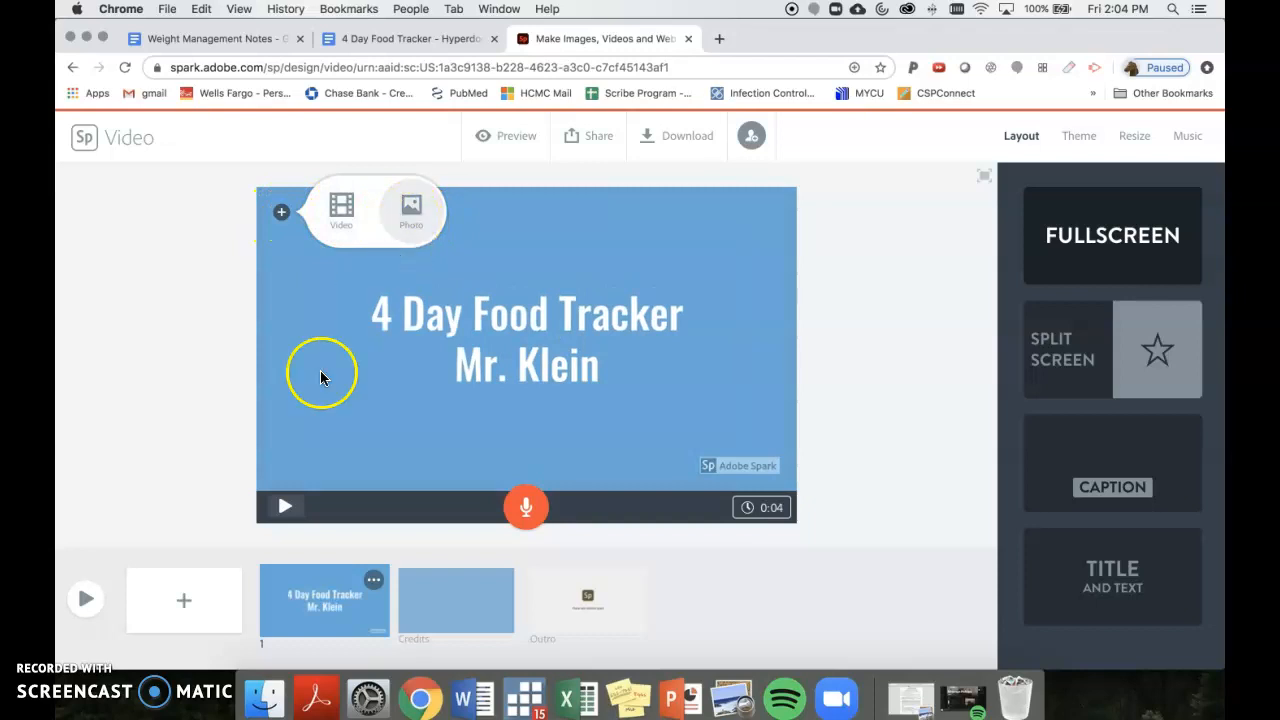
pyautogui.click(209, 384)
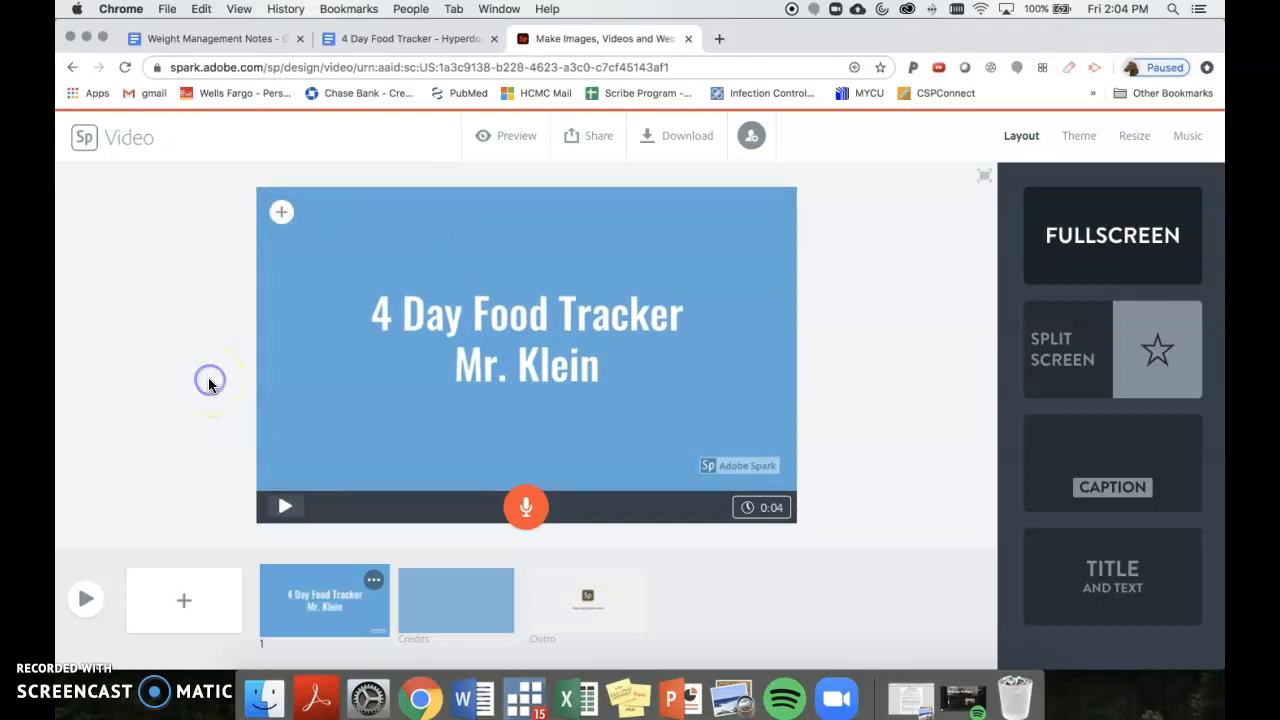
# - View the Credits slide and its text field for own credits, and return to the title slide
pyautogui.click(480, 622)
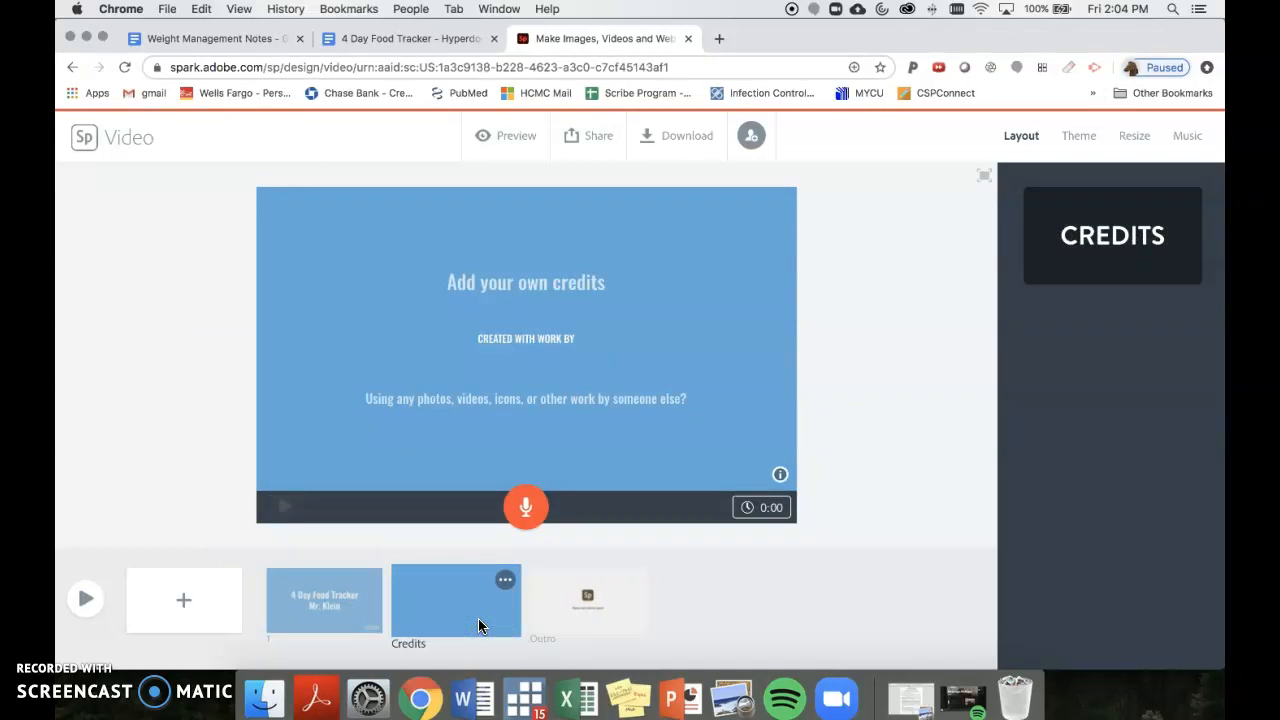
pyautogui.click(505, 581)
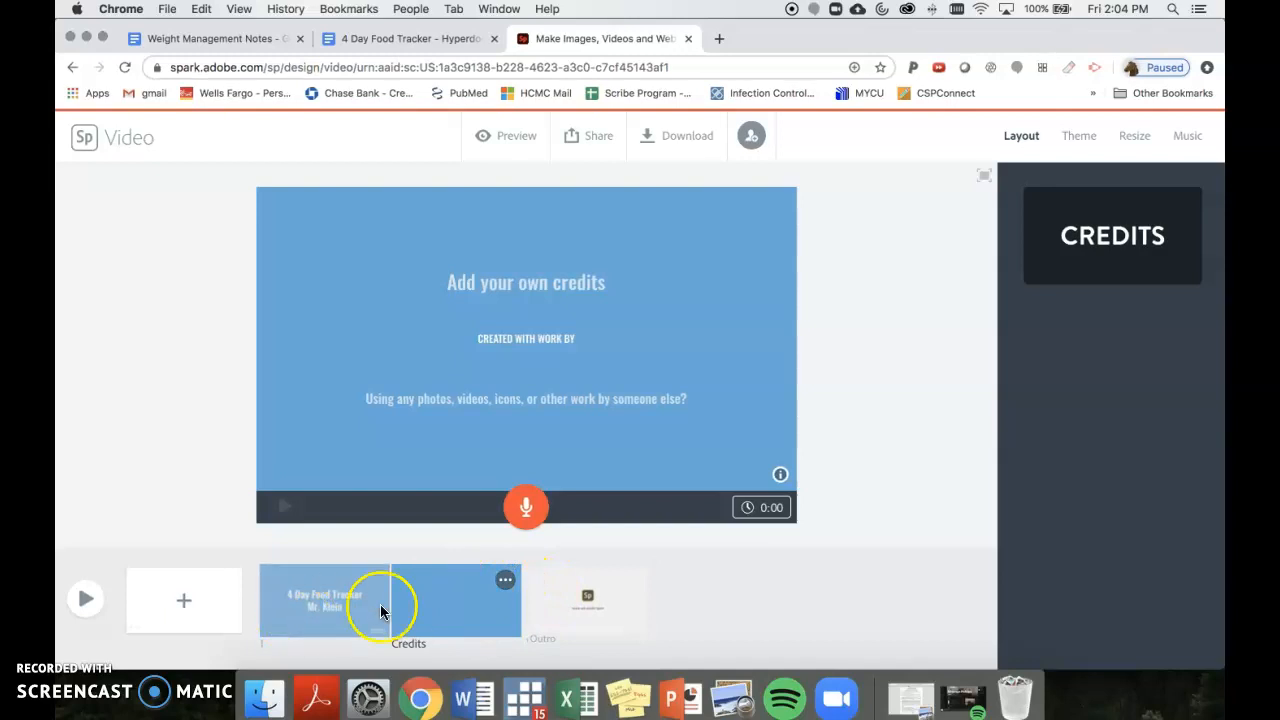
pyautogui.click(560, 316)
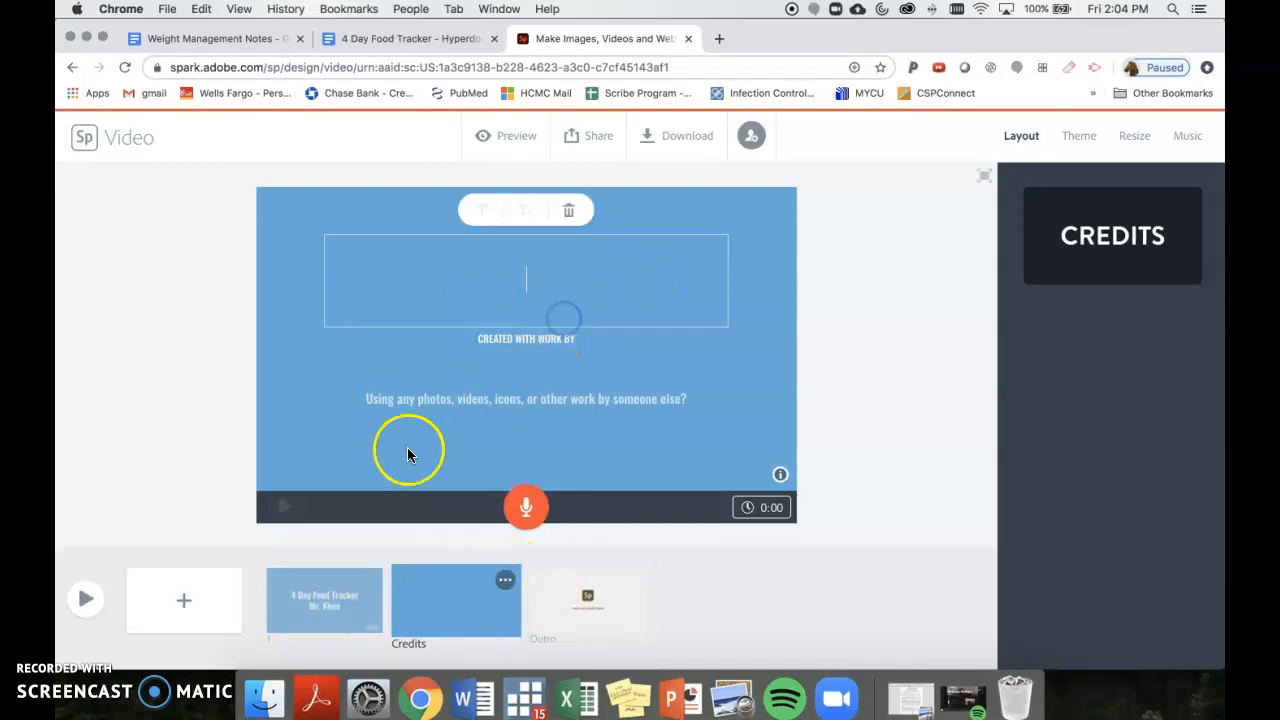
pyautogui.click(331, 615)
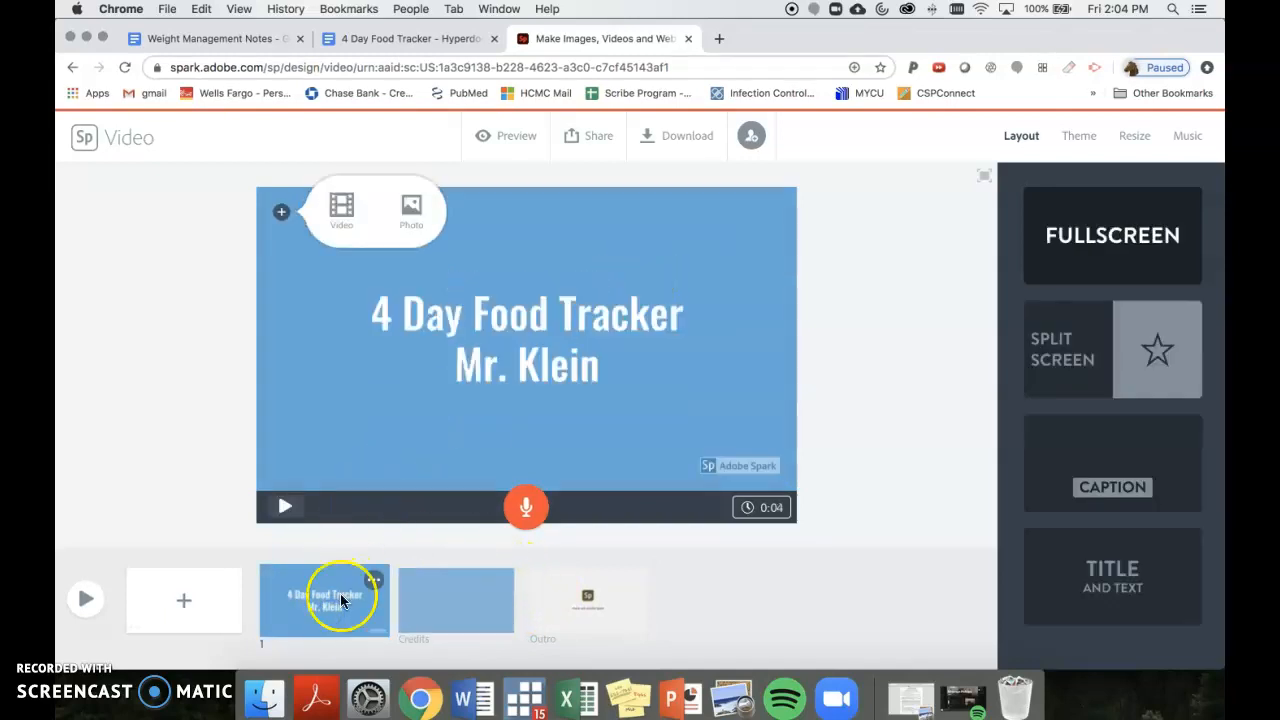
# - Add a second slide and try the Split Screen, Caption, and Title and Text layouts on it
pyautogui.click(183, 600)
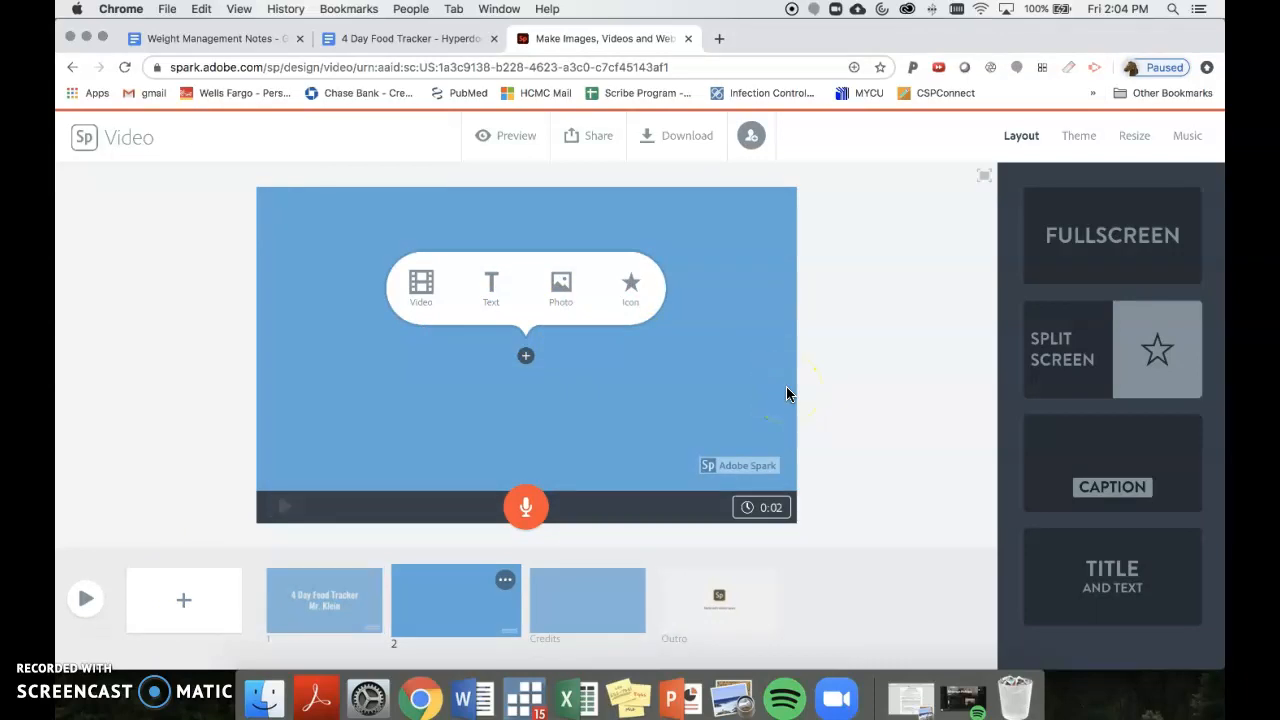
pyautogui.click(1089, 344)
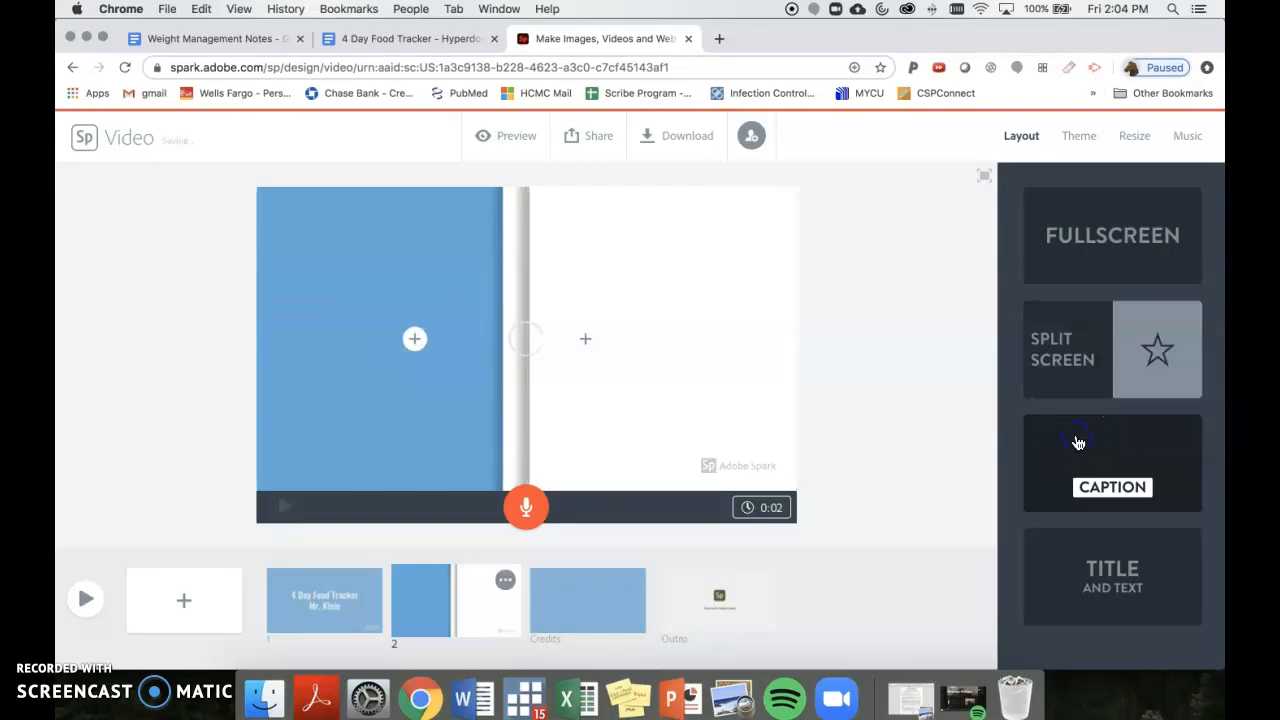
pyautogui.click(1078, 442)
pyautogui.click(1066, 549)
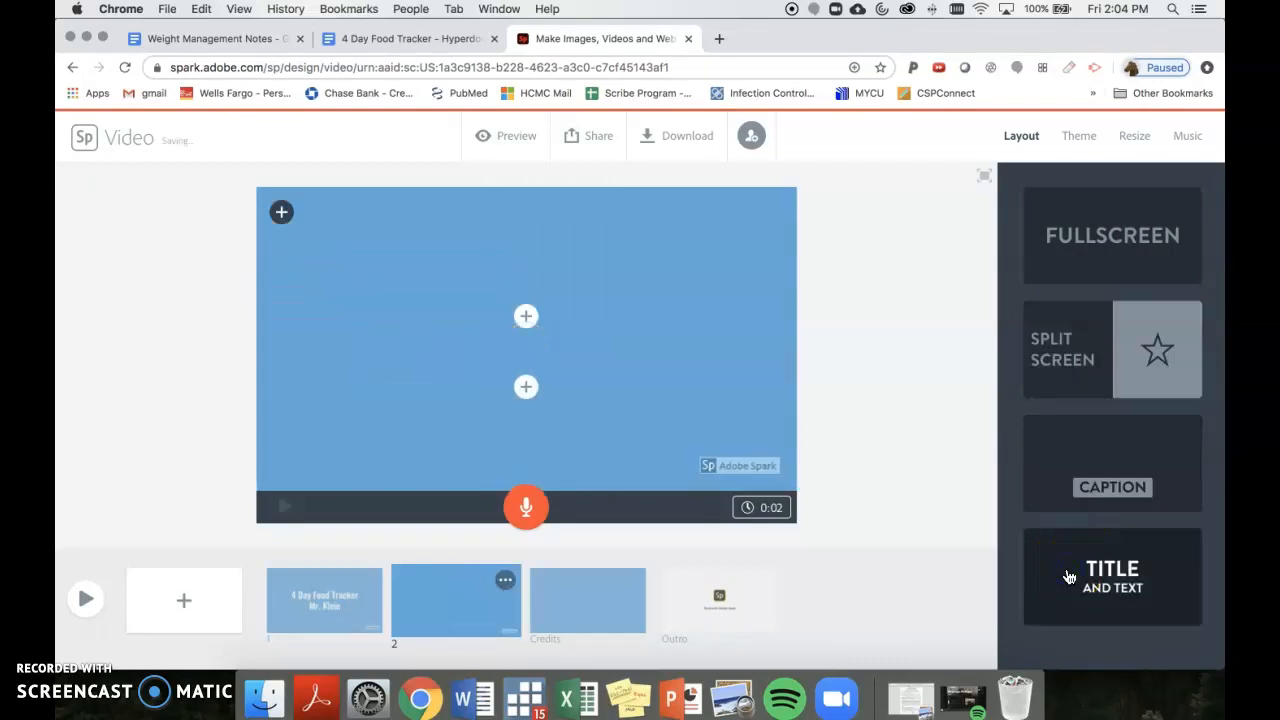
# - Apply the Split Screen layout to the second slide
pyautogui.click(1062, 368)
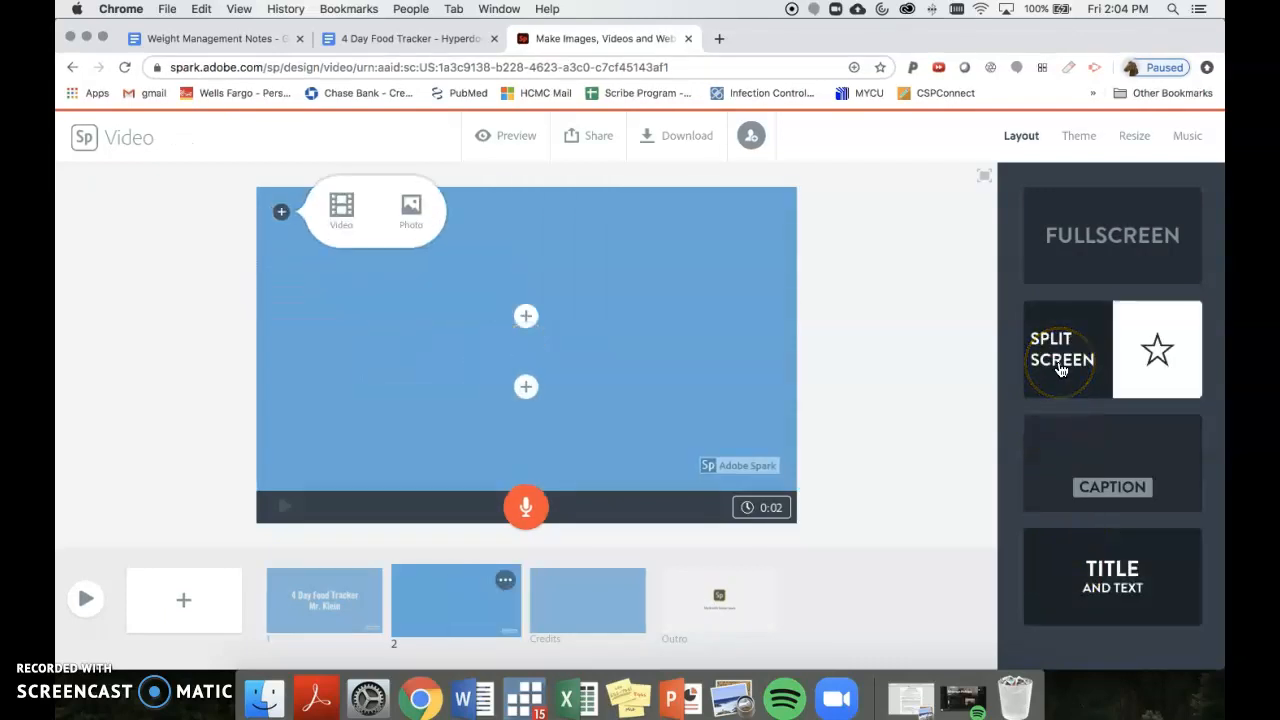
pyautogui.click(1061, 368)
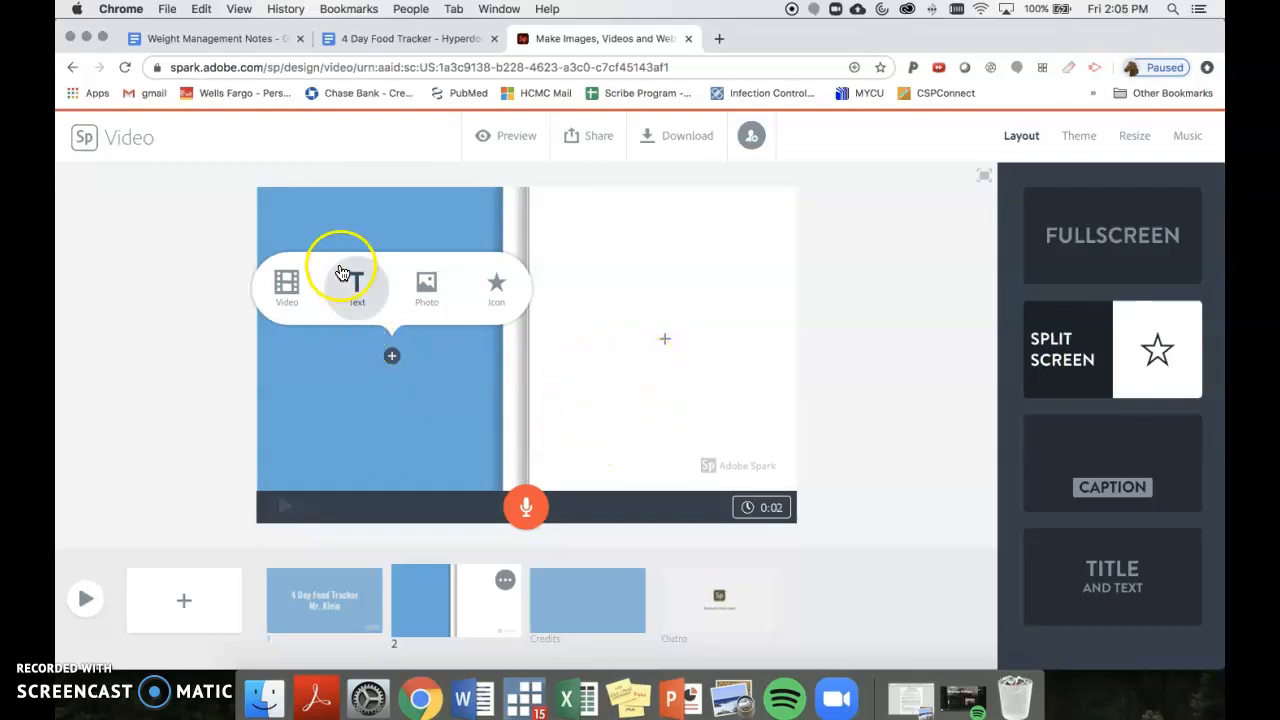
# - Add the text "Monday" with "Breakfast" on a second line to the slide's blue half, and try swapping the two halves and back
pyautogui.click(343, 276)
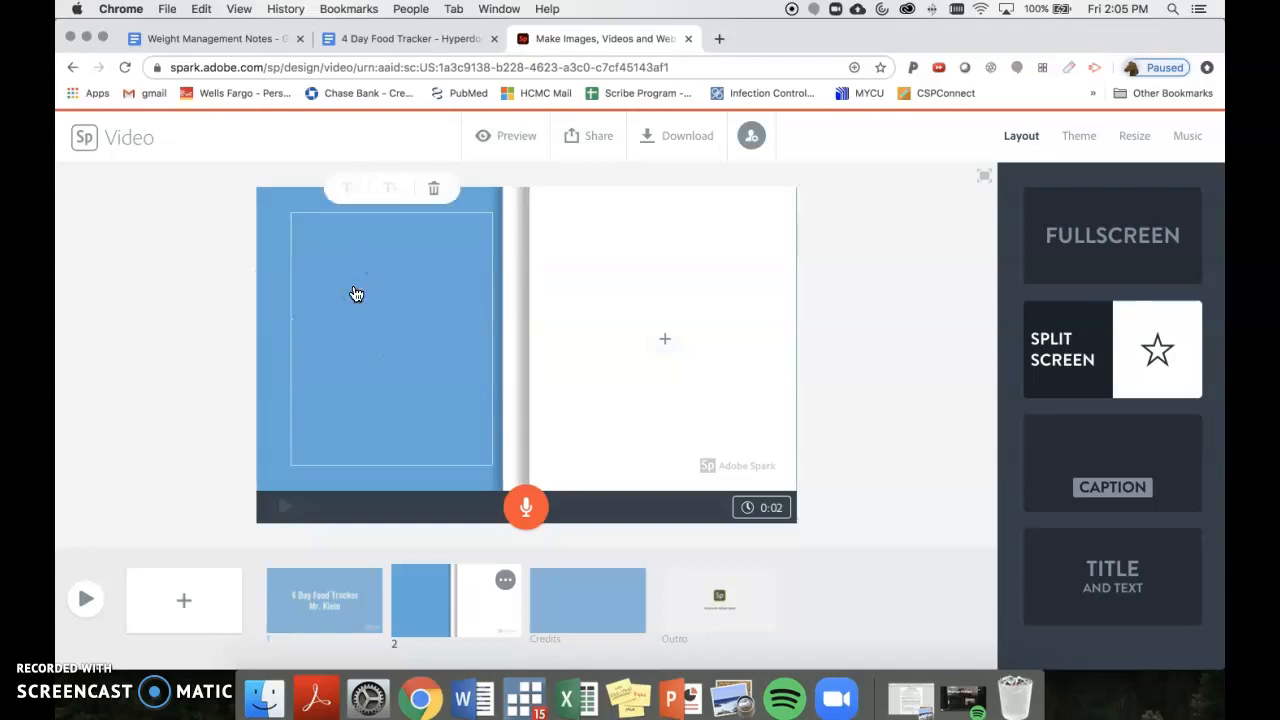
pyautogui.write('Monday')
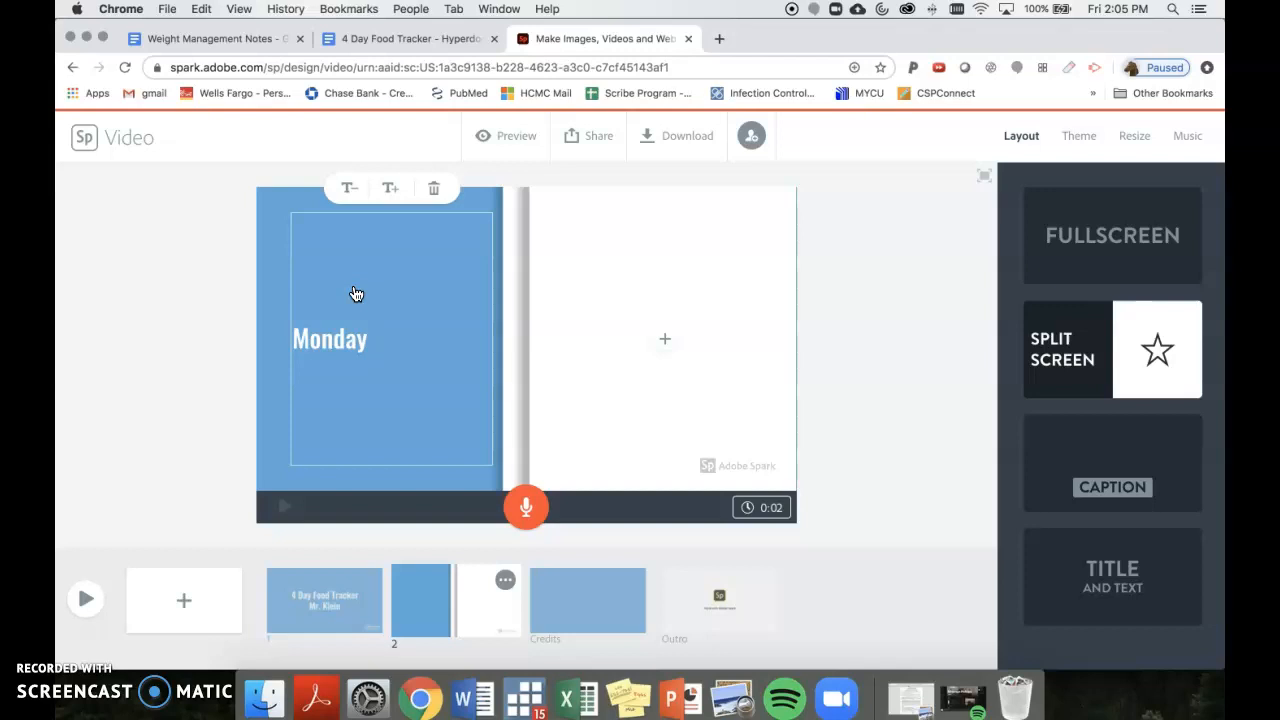
pyautogui.press('Return')
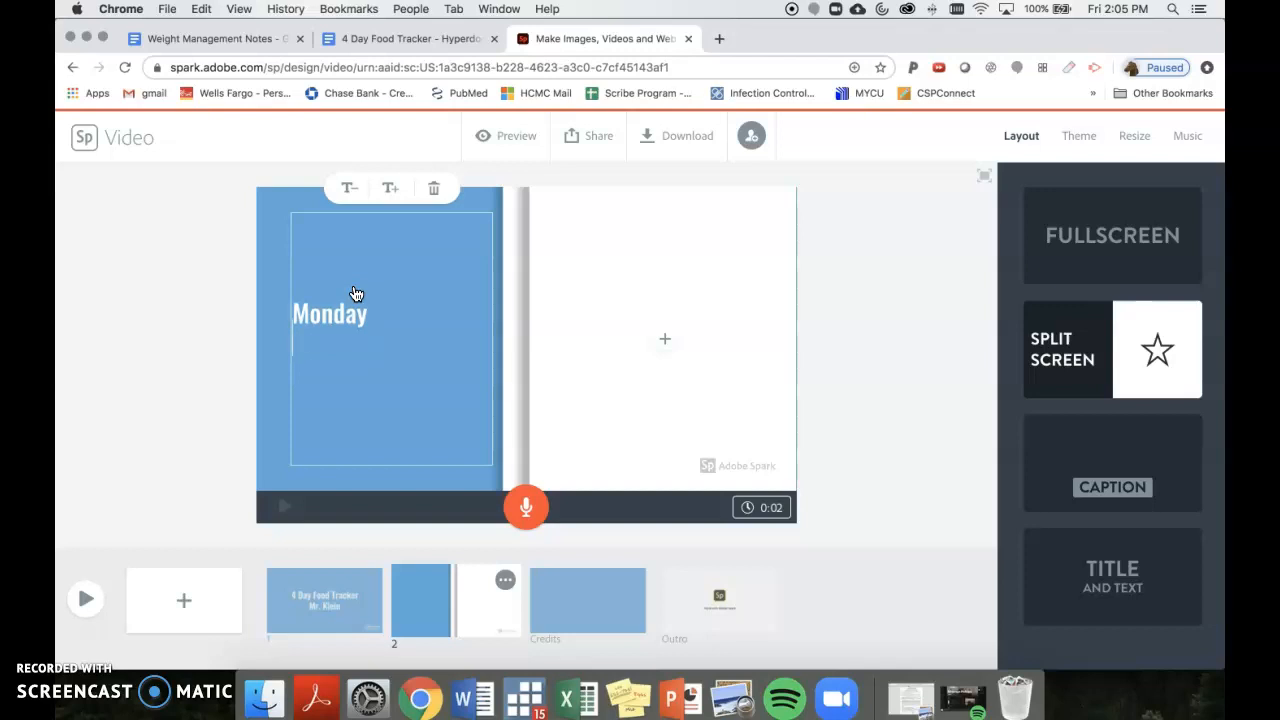
pyautogui.write('Breakfast')
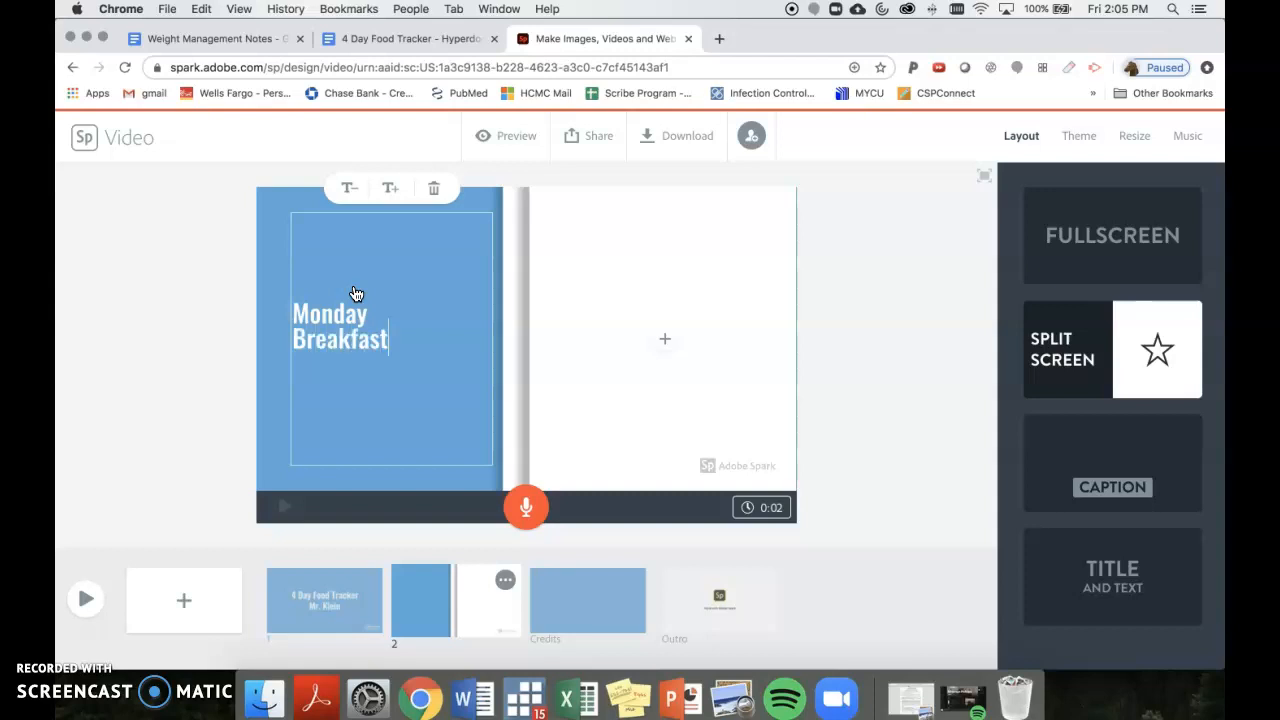
pyautogui.click(396, 284)
pyautogui.click(575, 336)
pyautogui.click(359, 447)
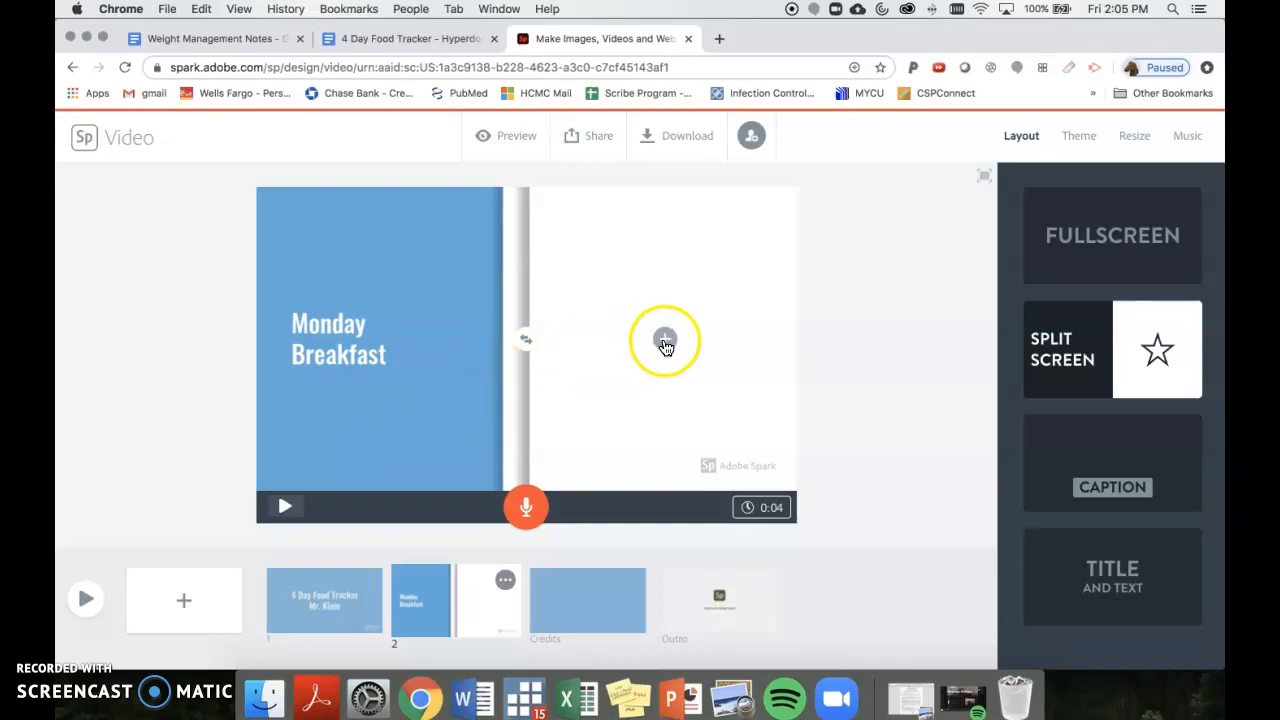
pyautogui.click(524, 341)
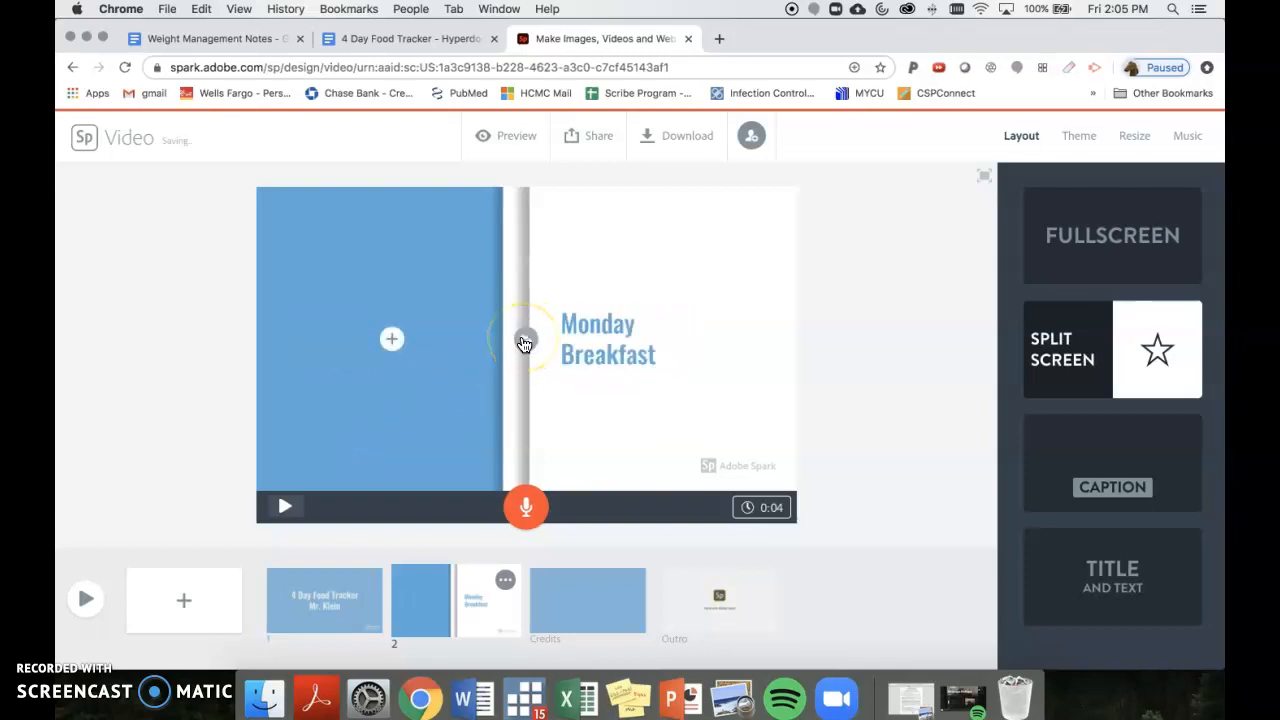
pyautogui.click(524, 341)
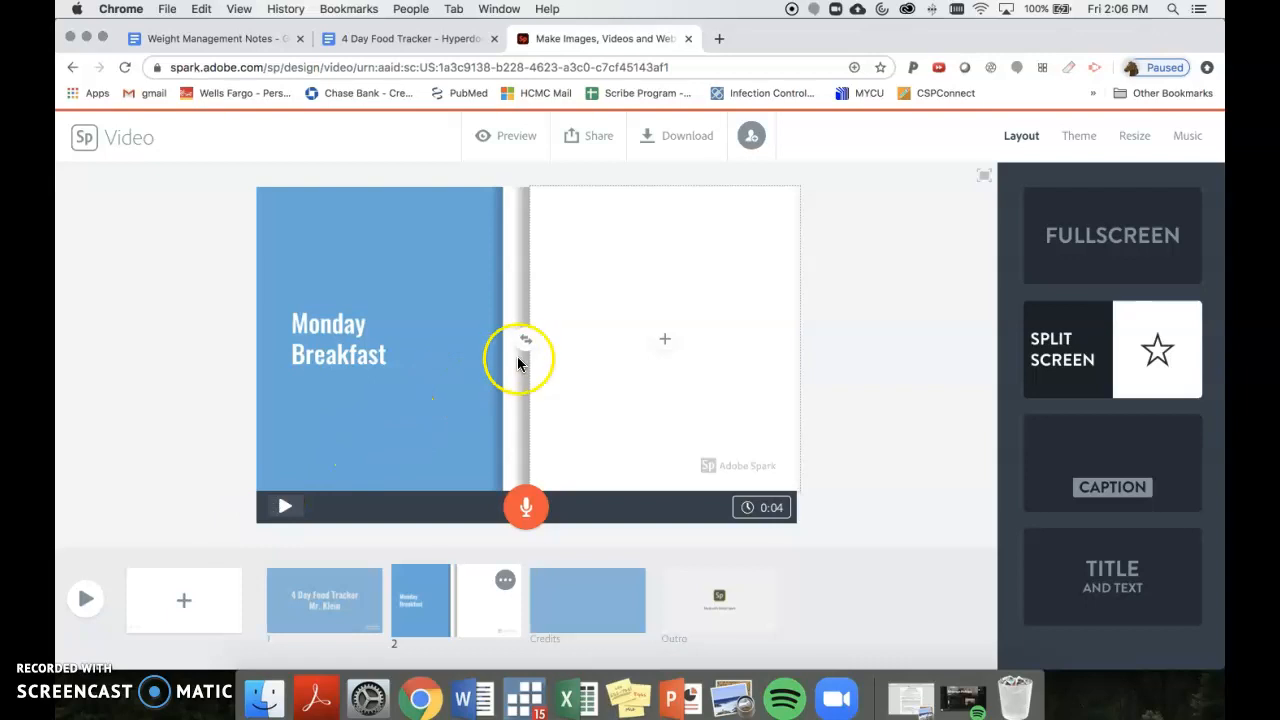
# - Upload the photo yogurt.jpeg into the white half of the second slide
pyautogui.click(663, 340)
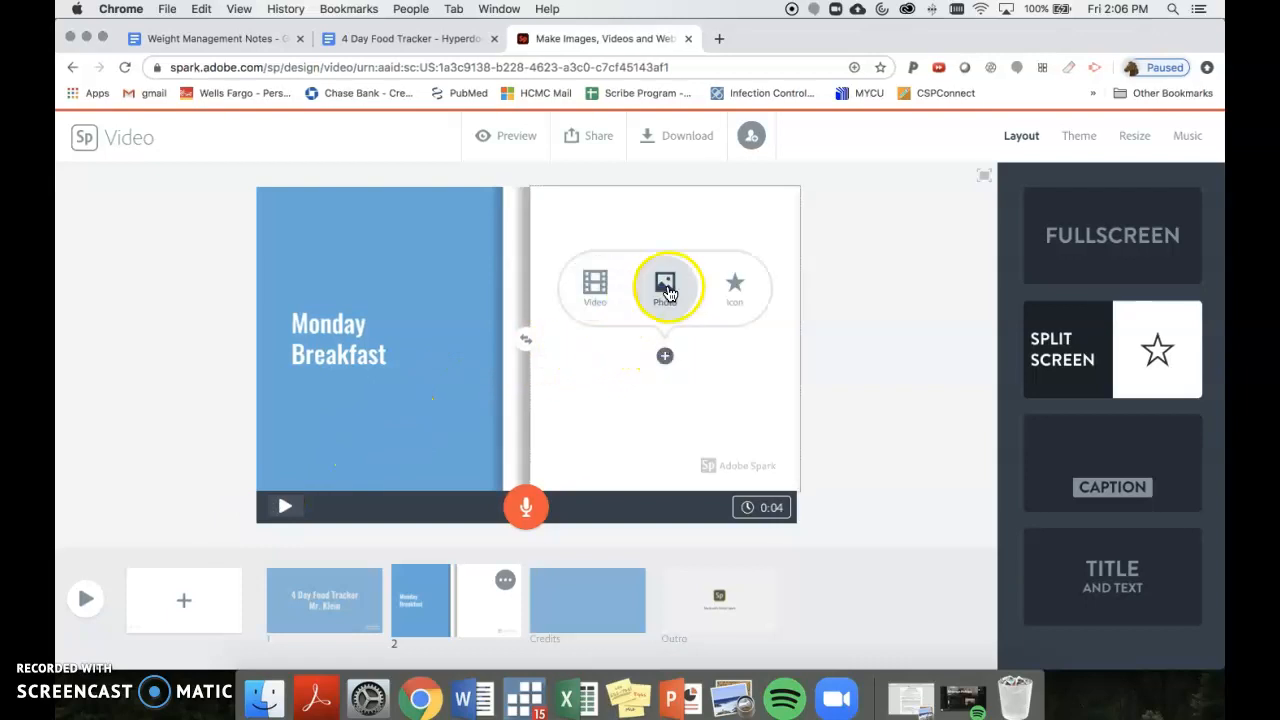
pyautogui.click(665, 287)
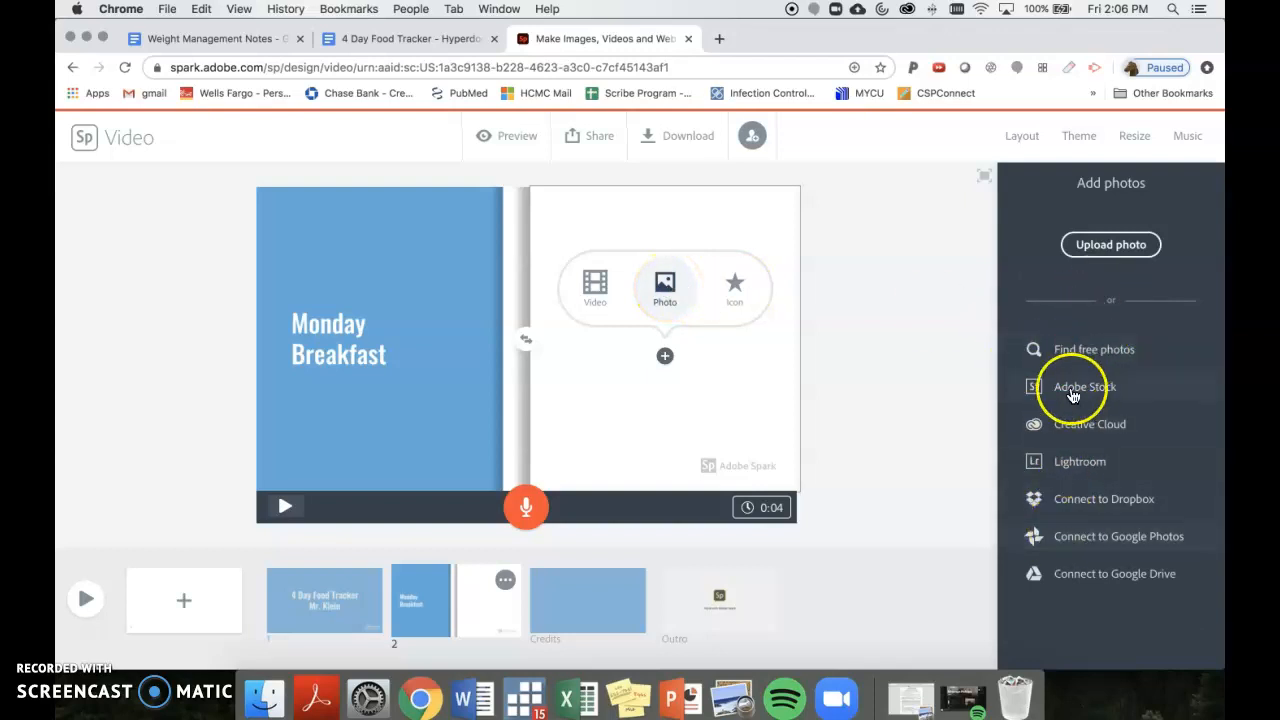
pyautogui.click(1119, 248)
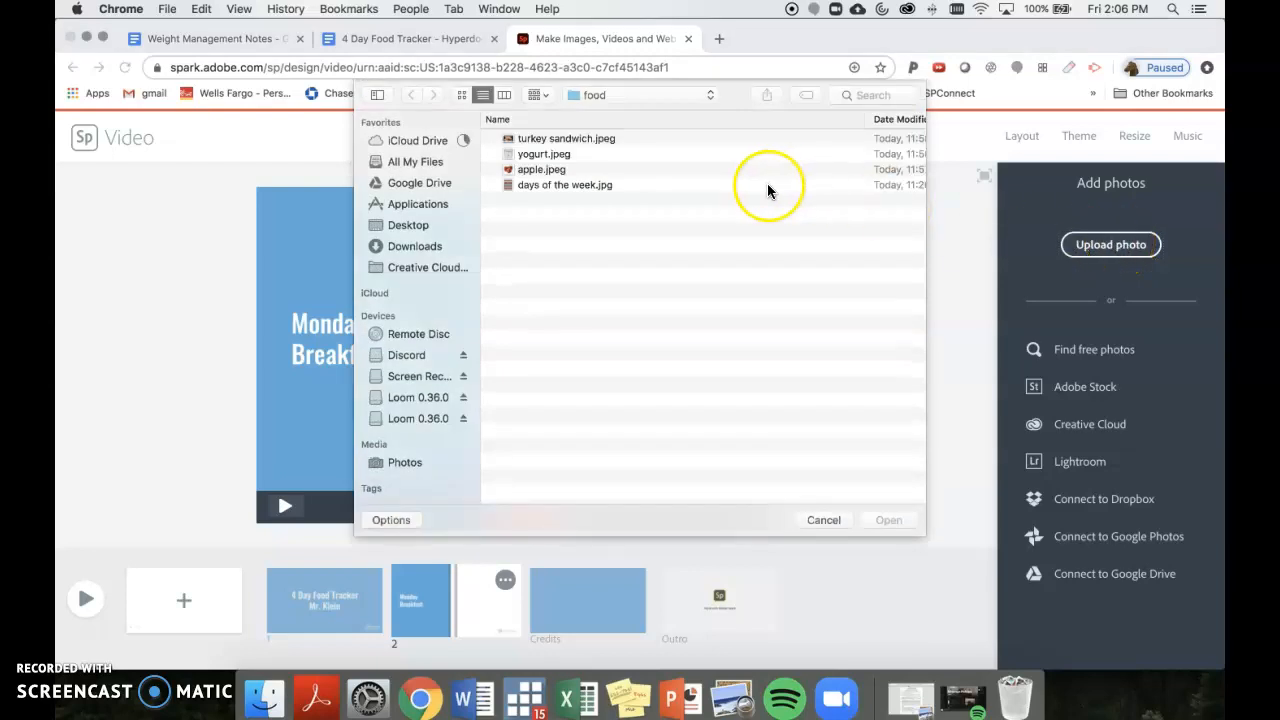
pyautogui.doubleClick(530, 156)
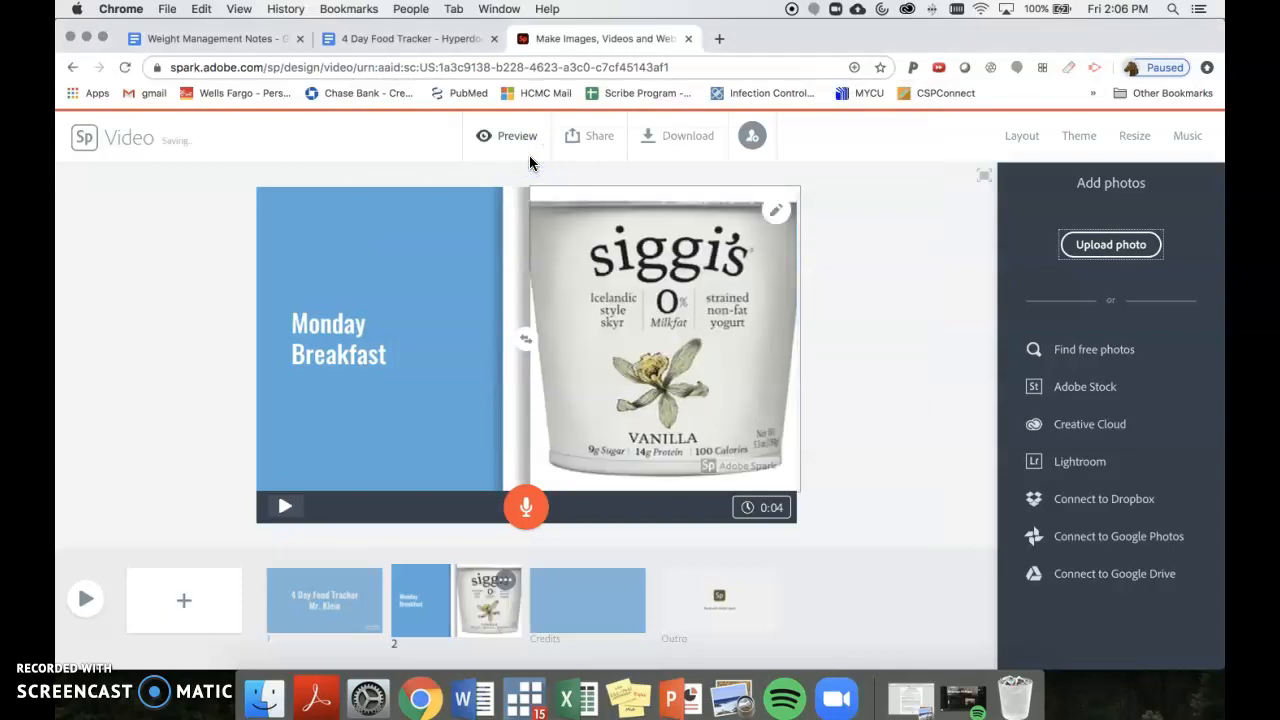
pyautogui.click(690, 355)
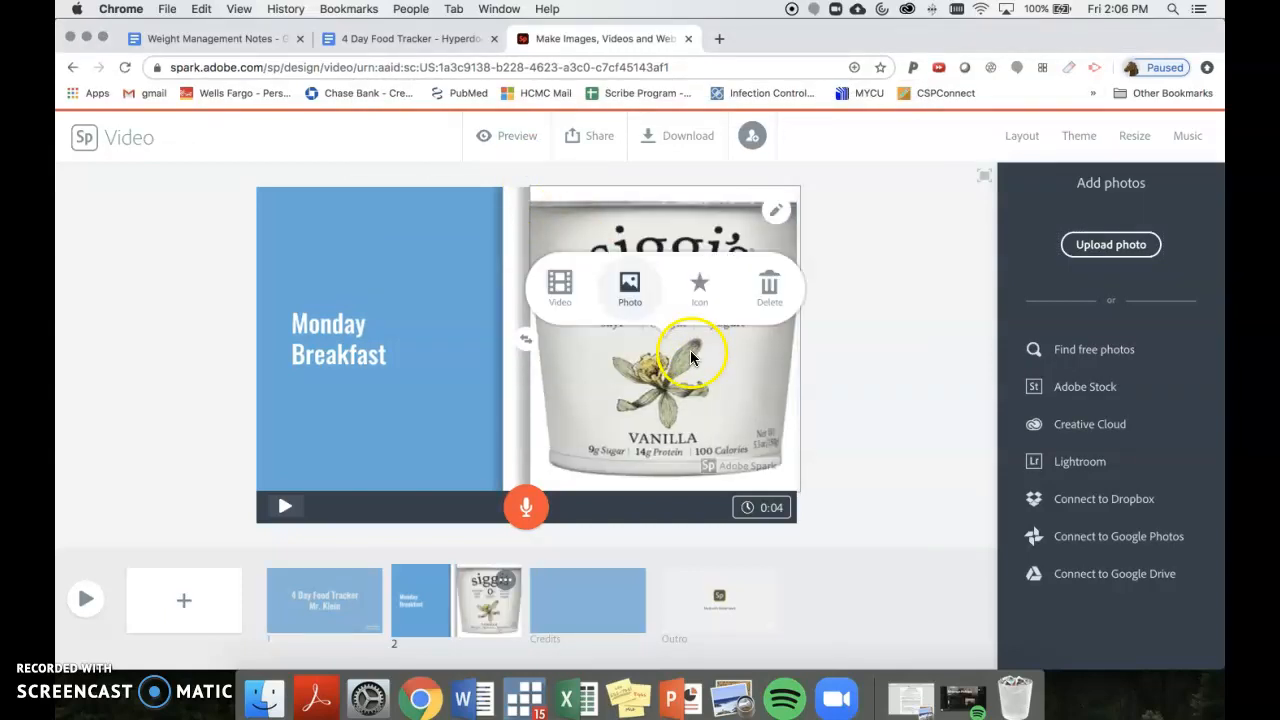
pyautogui.click(611, 367)
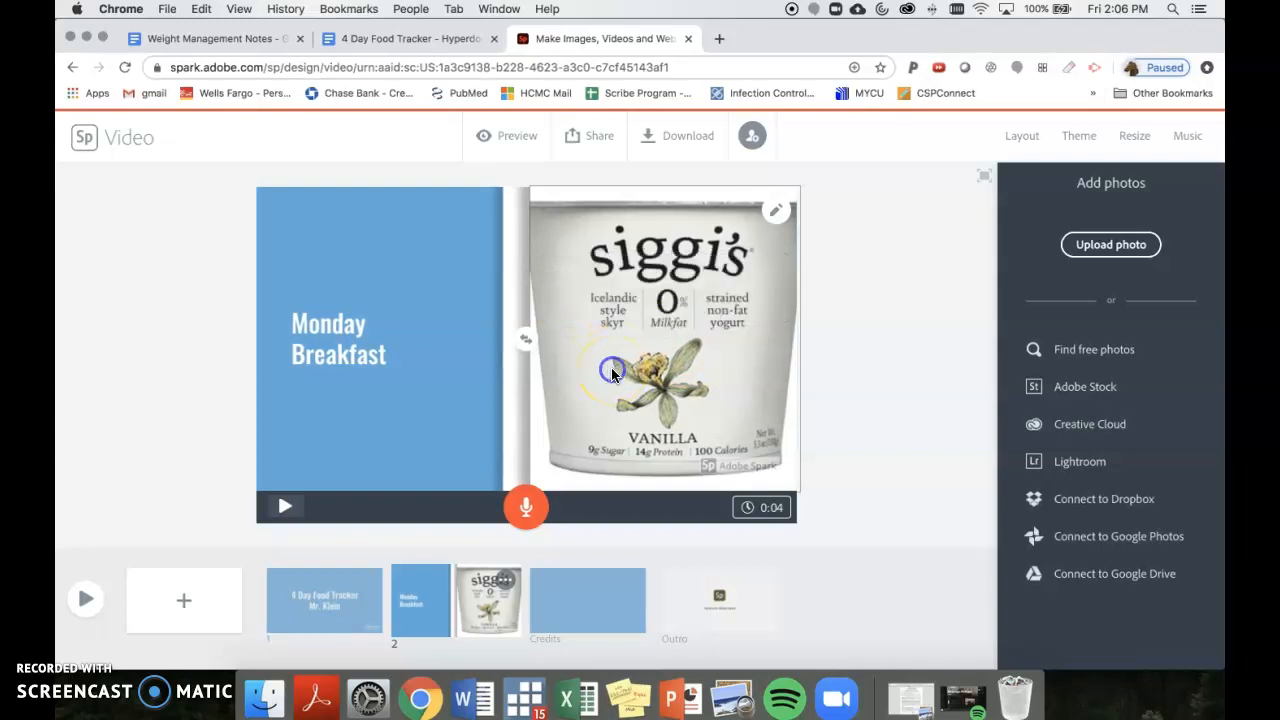
# - Extend the Monday Breakfast text with the lines "Yogurt:", "200 cal", "8 fat" and "7 protein"
pyautogui.click(384, 342)
pyautogui.click(402, 344)
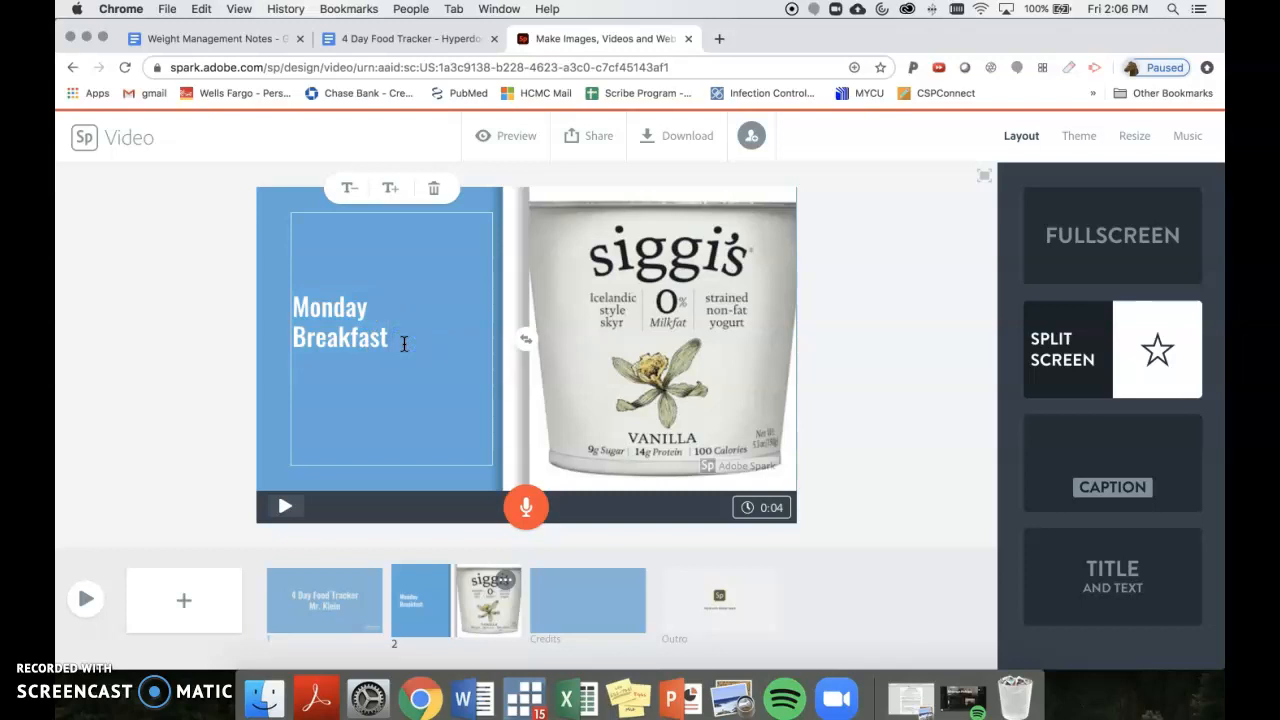
pyautogui.press('Return')
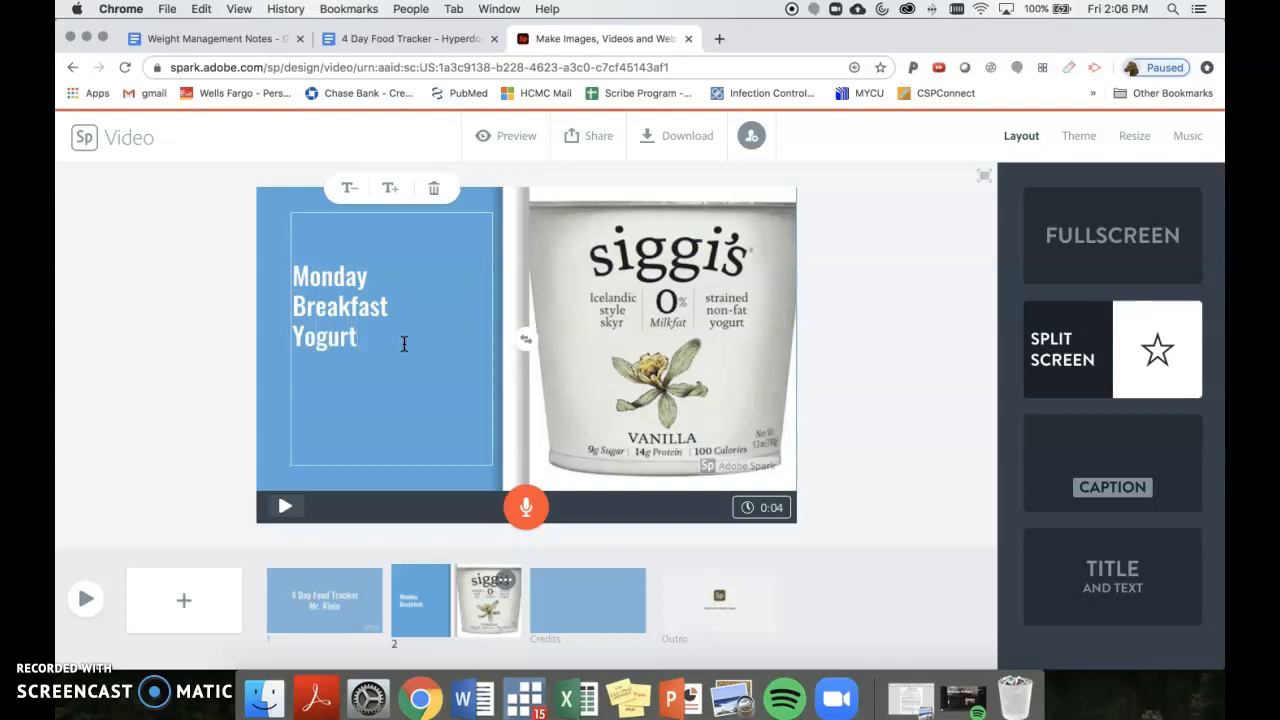
pyautogui.press('Return')
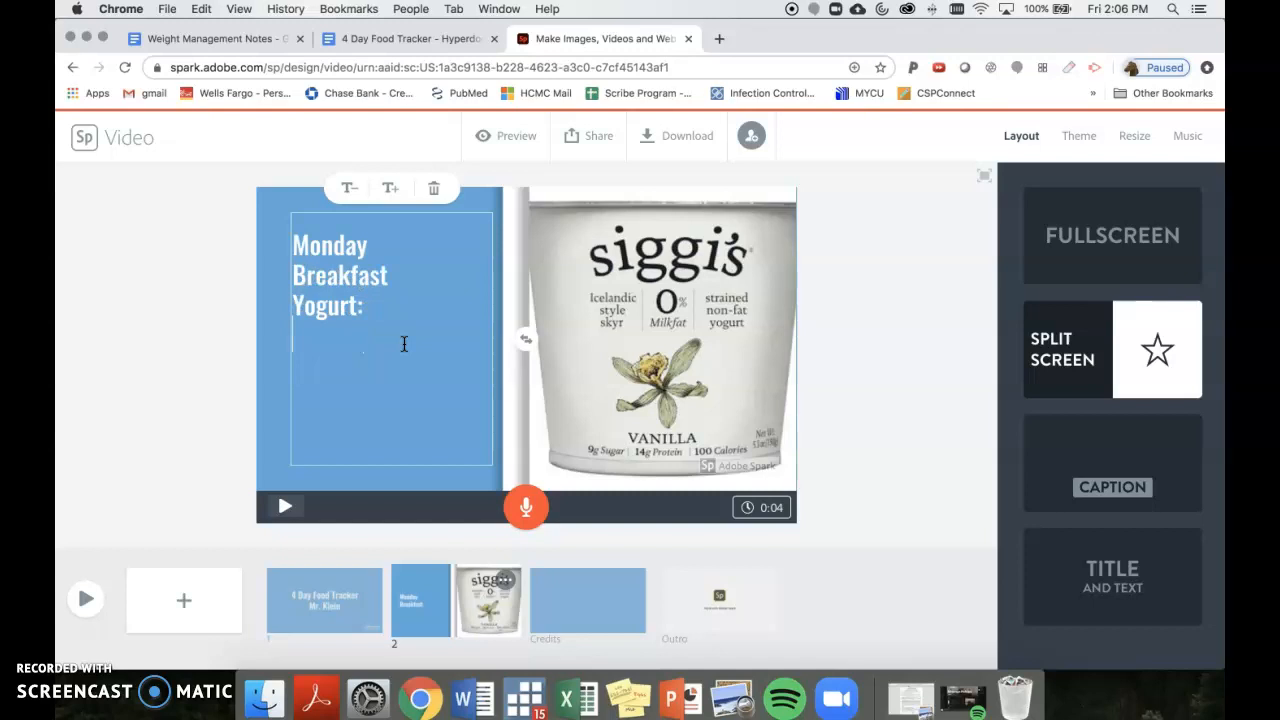
pyautogui.write('200 ca')
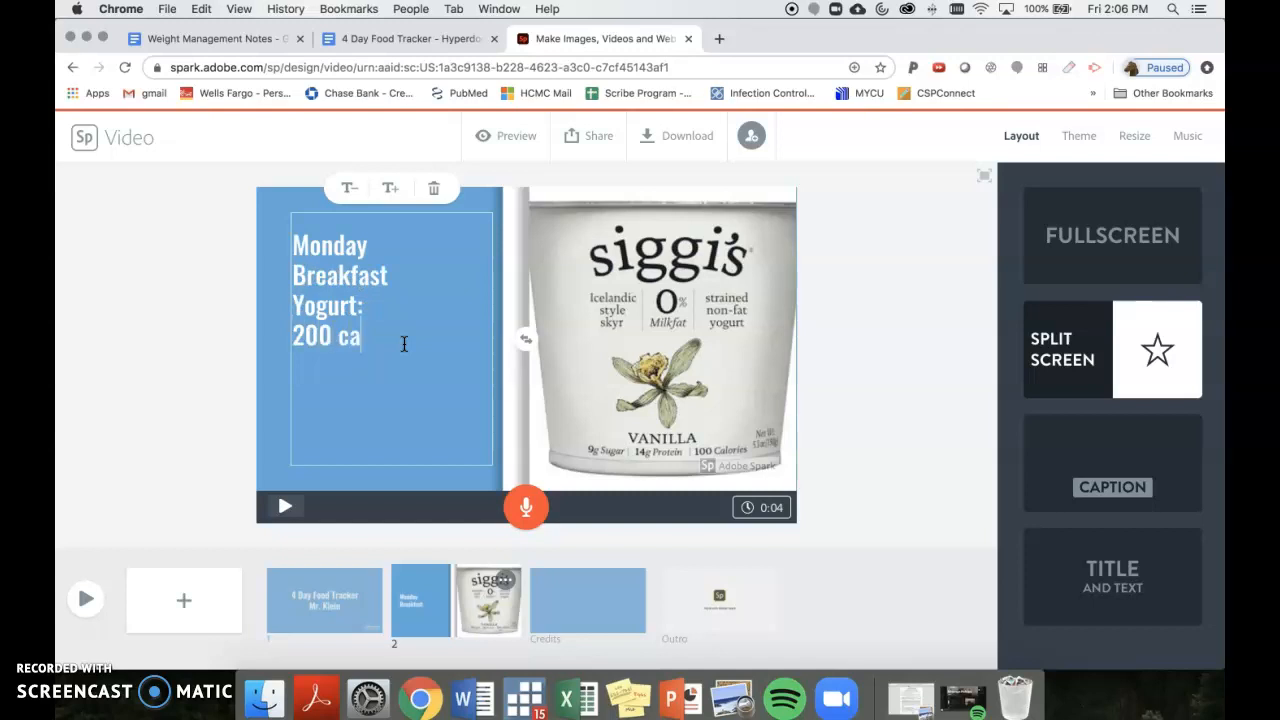
pyautogui.write('l')
pyautogui.press('Return')
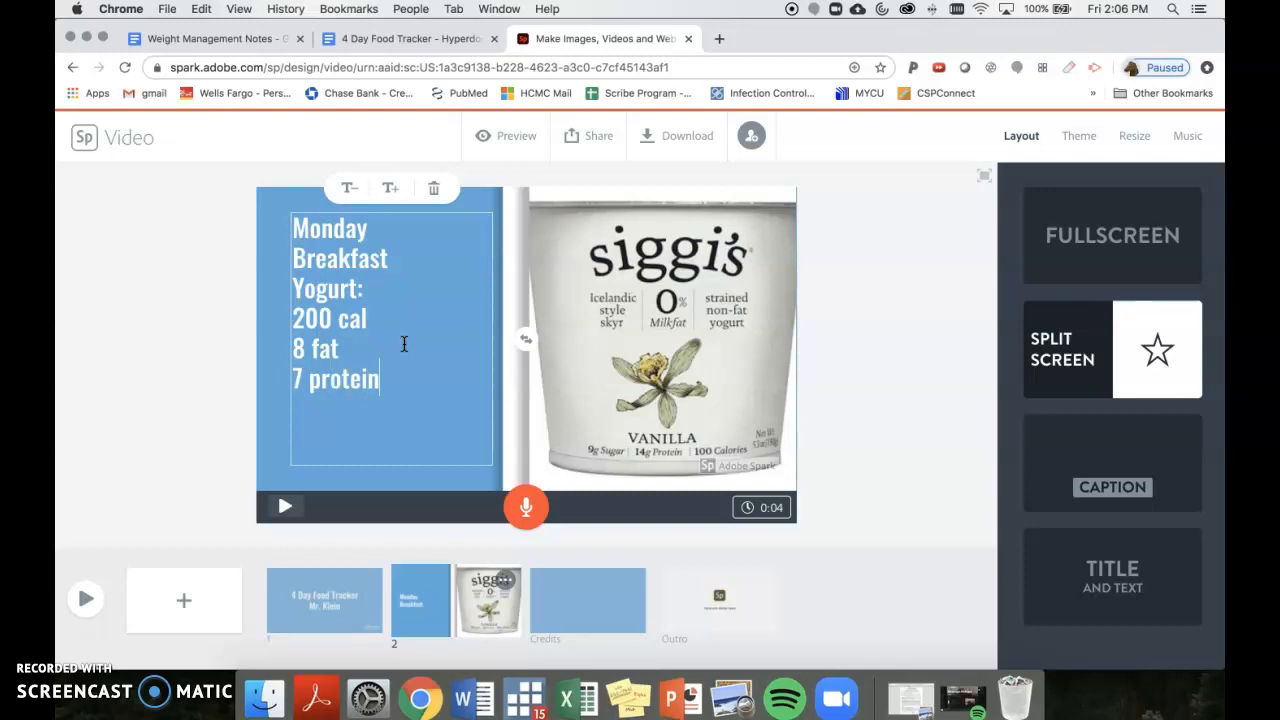
pyautogui.click(218, 376)
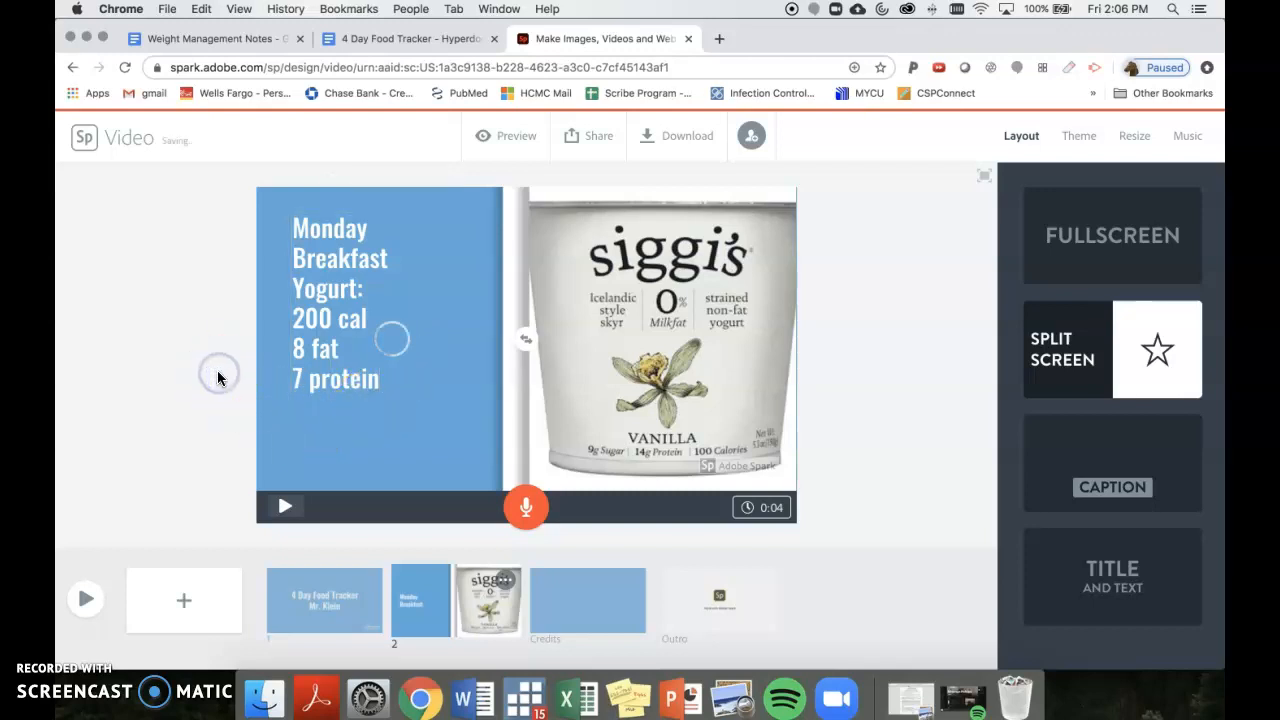
# - Delete the yogurt photo and the Monday Breakfast text from the second slide
pyautogui.click(655, 409)
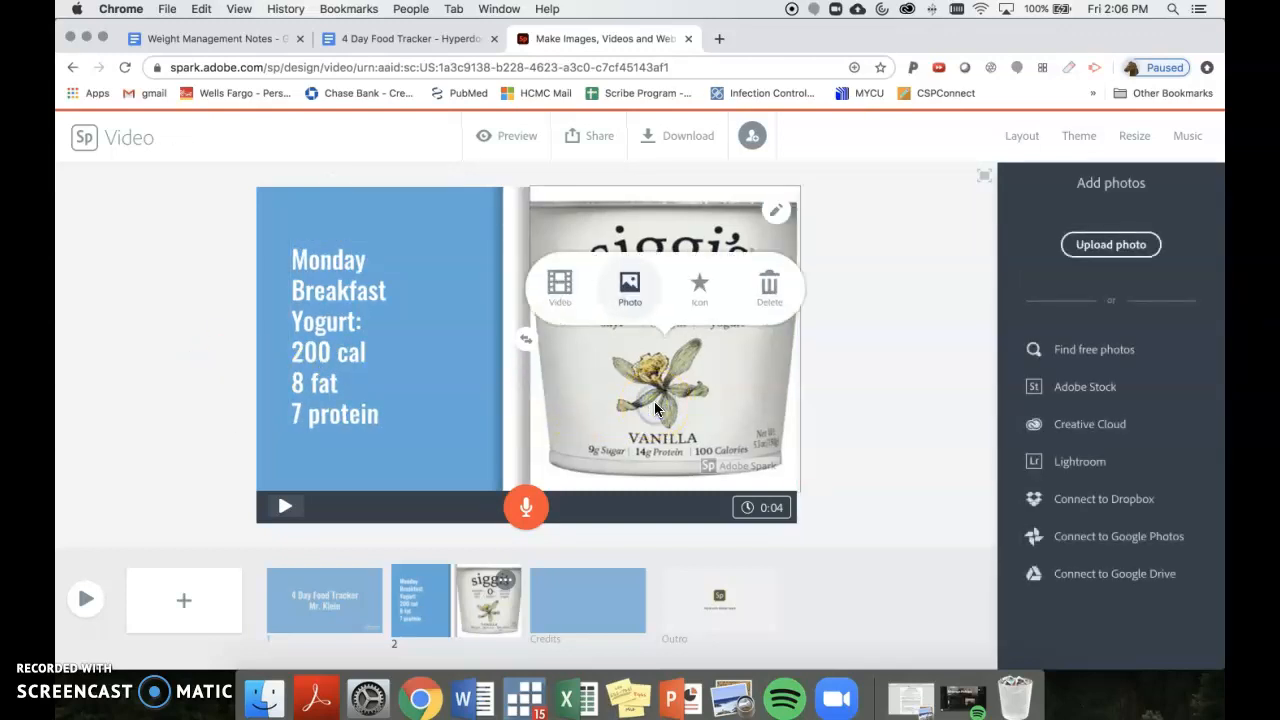
pyautogui.click(768, 289)
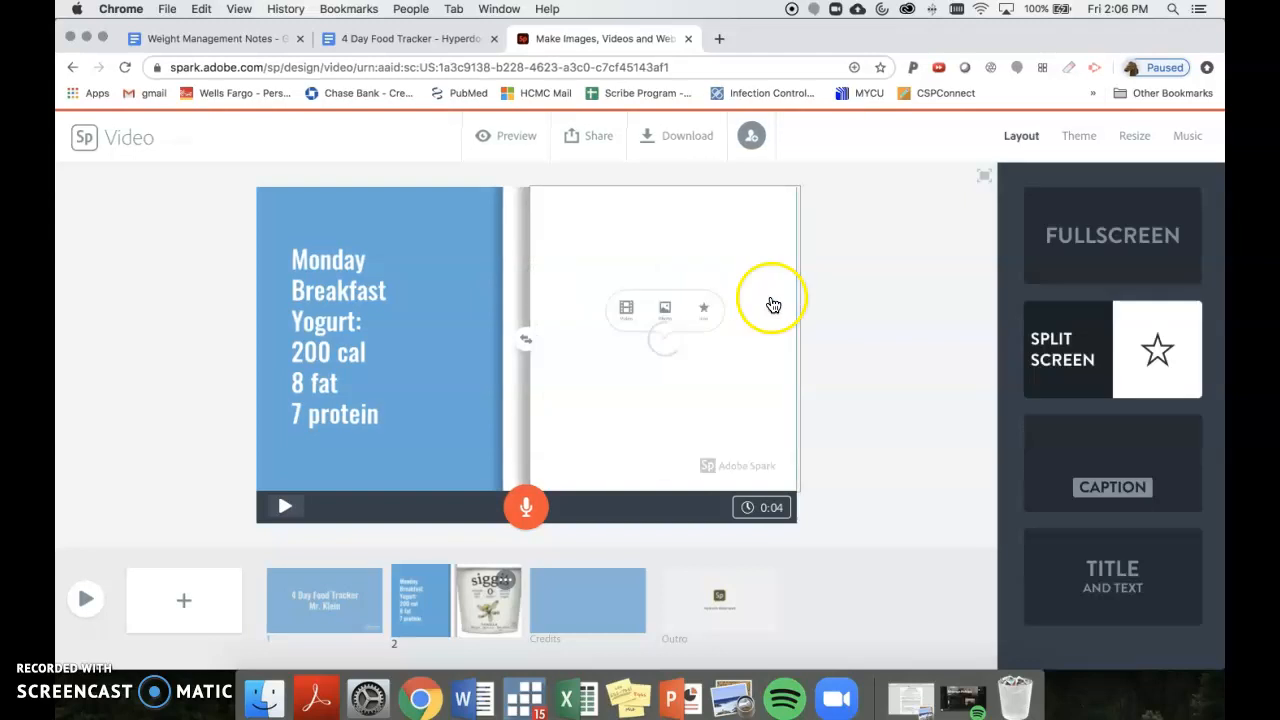
pyautogui.click(314, 333)
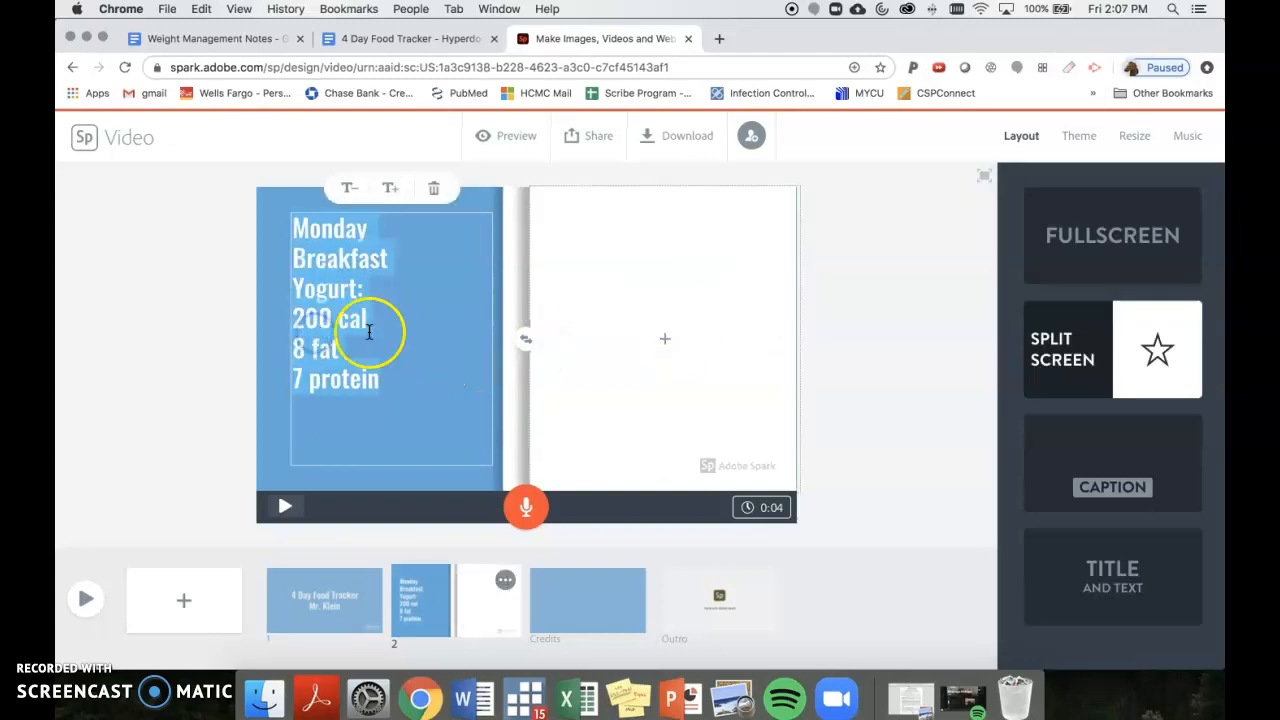
pyautogui.click(434, 189)
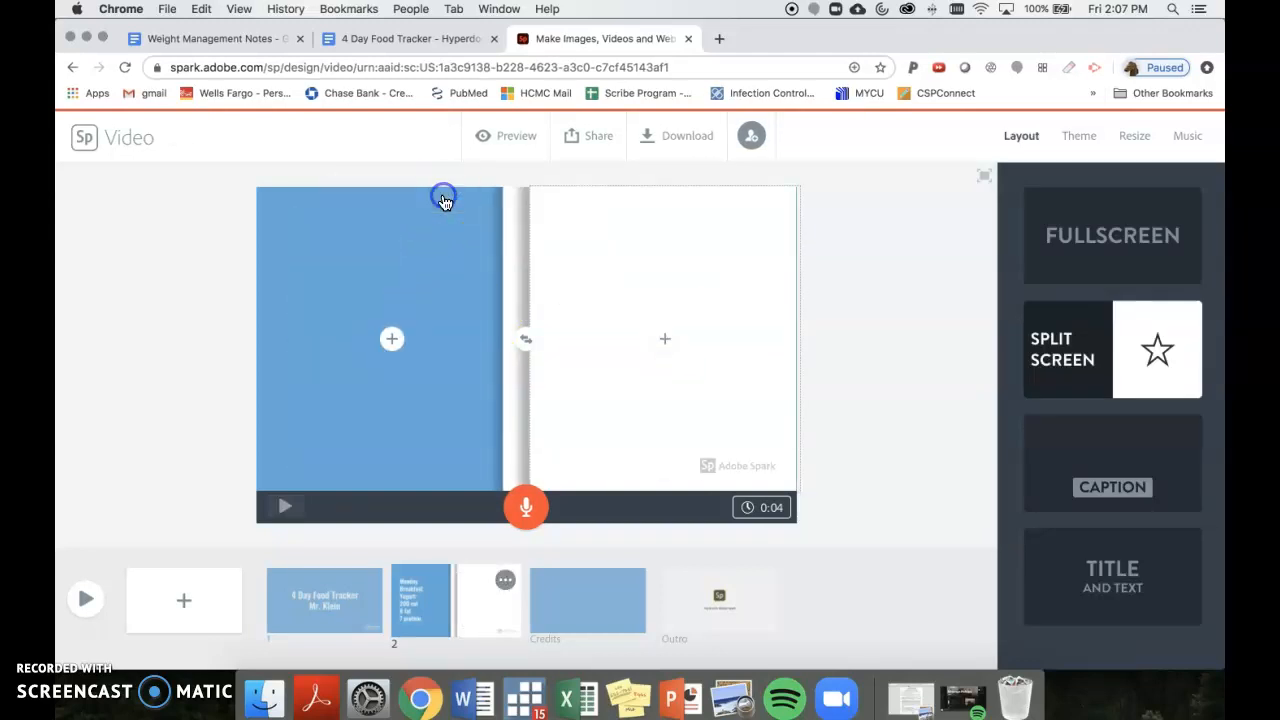
# - Upload the photo yogurt.jpeg into the blue half of the second slide
pyautogui.click(393, 344)
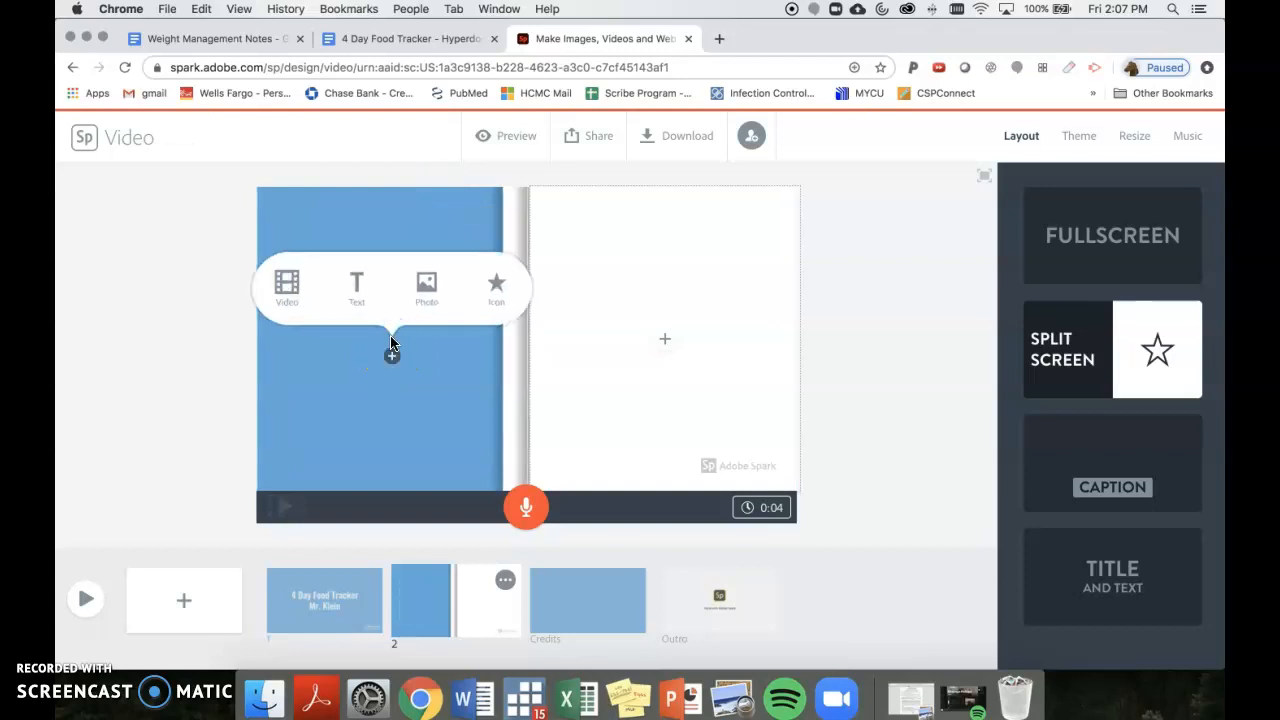
pyautogui.click(425, 285)
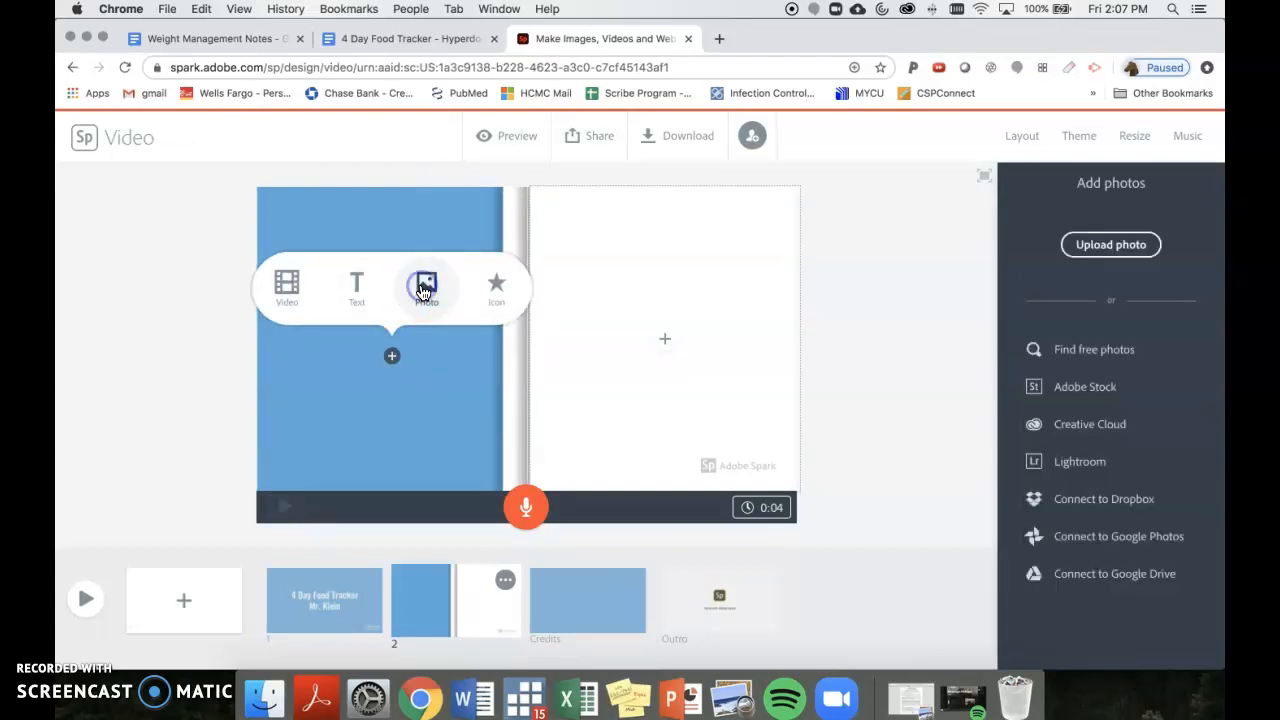
pyautogui.click(1120, 258)
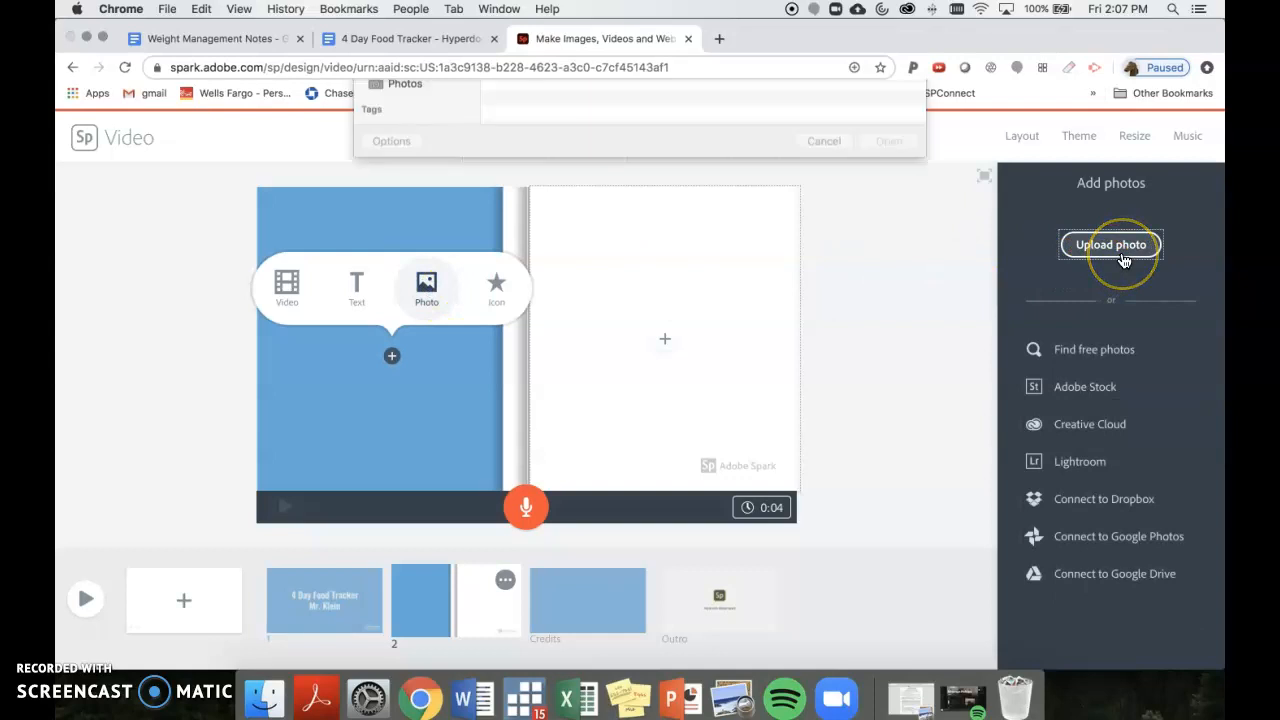
pyautogui.doubleClick(547, 160)
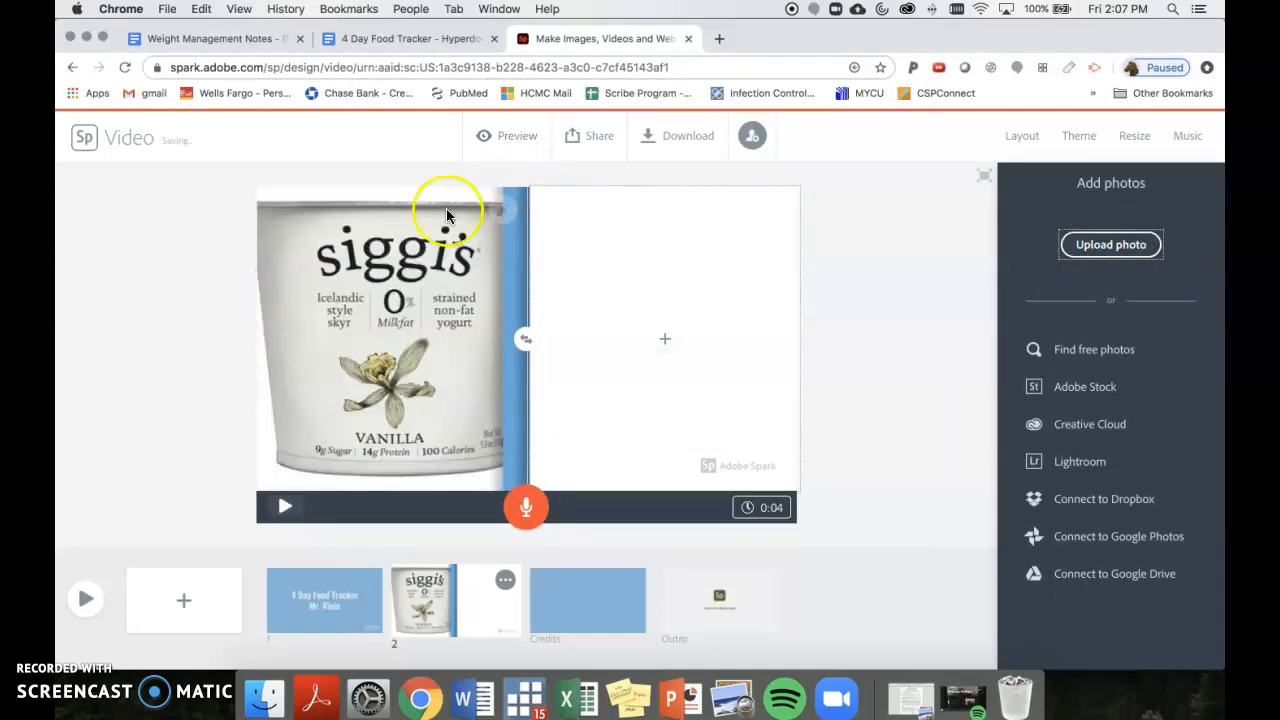
# - Zoom out the yogurt photo until the whole cup fits within the slide's blue half
pyautogui.click(400, 341)
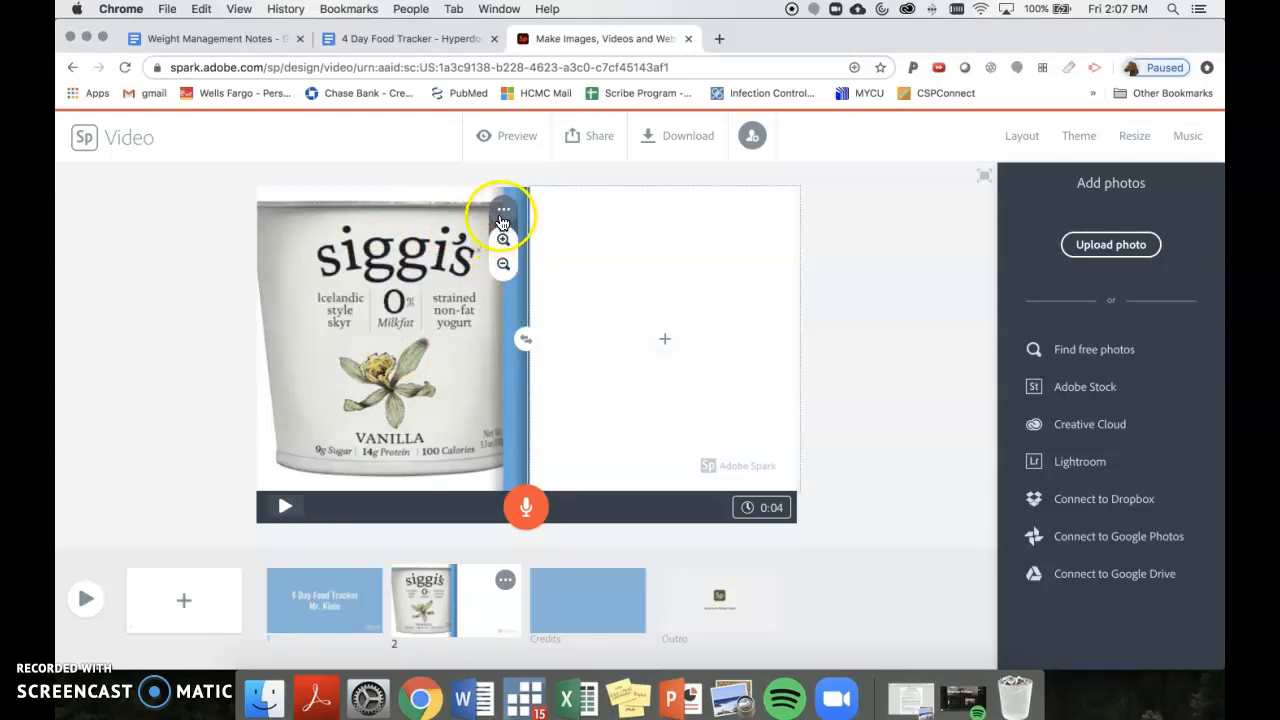
pyautogui.click(502, 266)
pyautogui.click(502, 267)
pyautogui.click(502, 267)
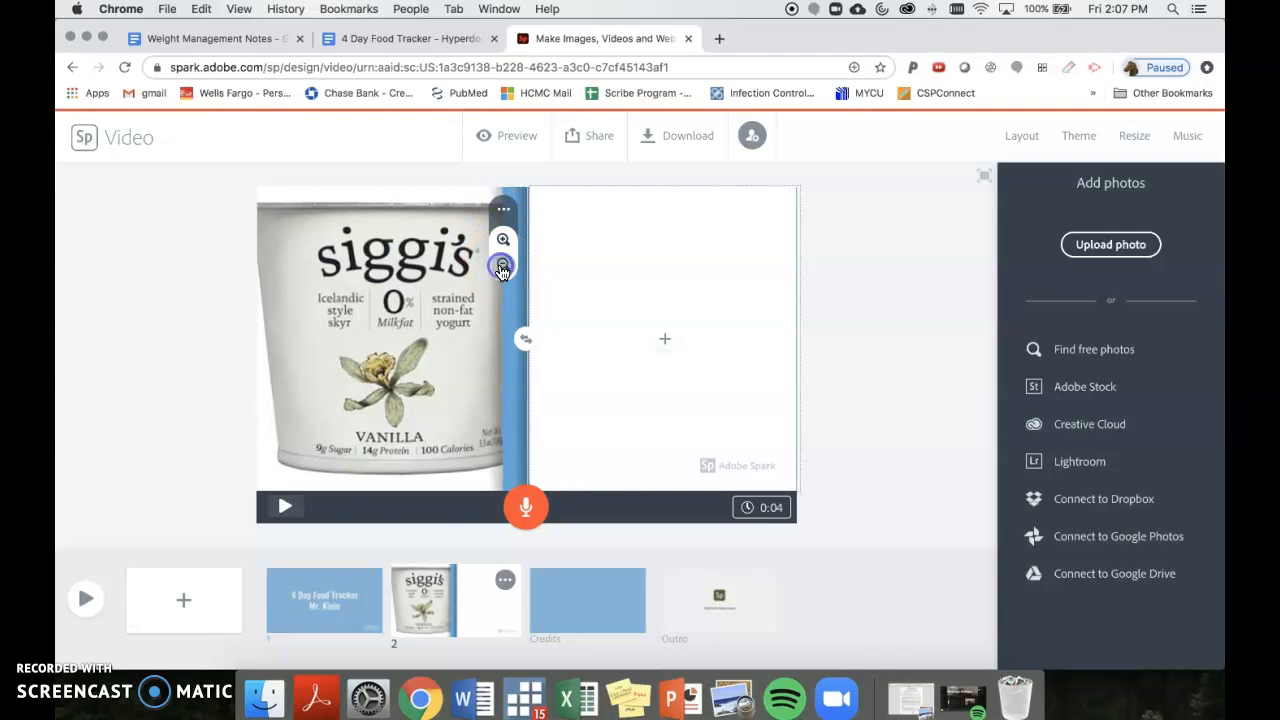
pyautogui.click(502, 267)
pyautogui.click(502, 267)
pyautogui.click(502, 267)
pyautogui.click(502, 267)
pyautogui.click(502, 267)
pyautogui.click(502, 267)
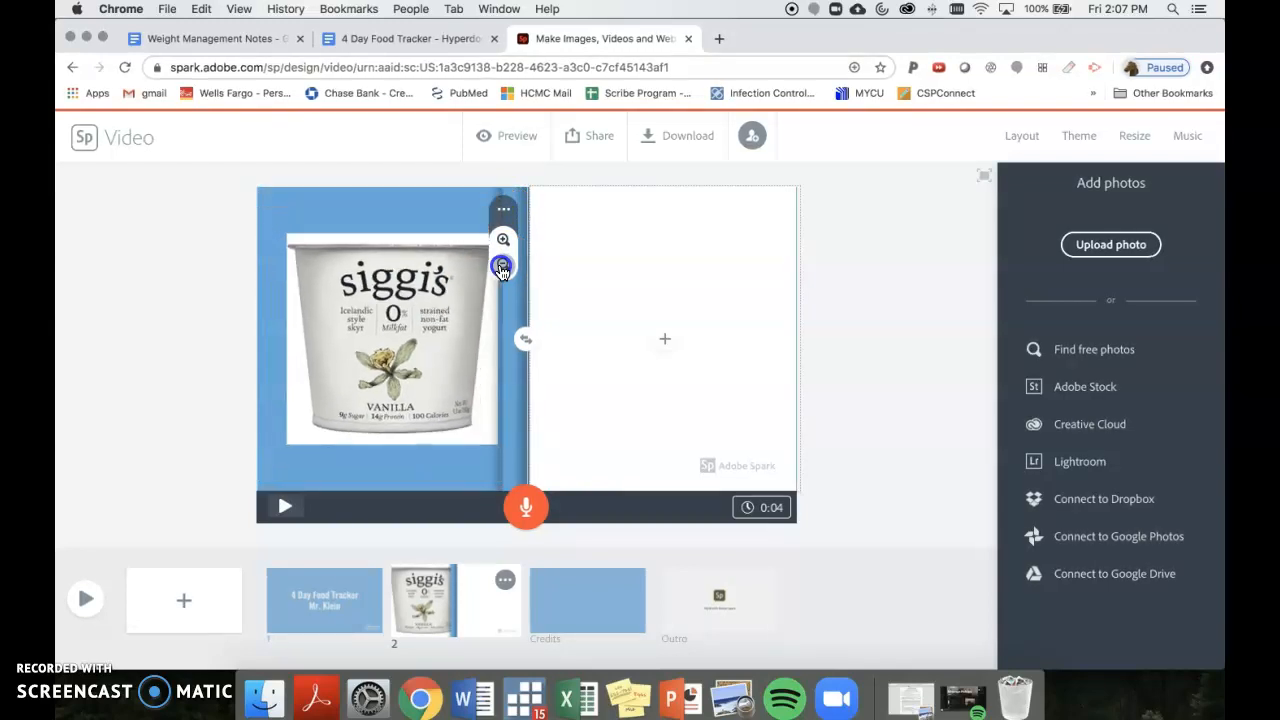
# - Add the text lines "Monday Breakfast", "Yogurt:" and "200 calories" to the white half of the second slide
pyautogui.click(664, 338)
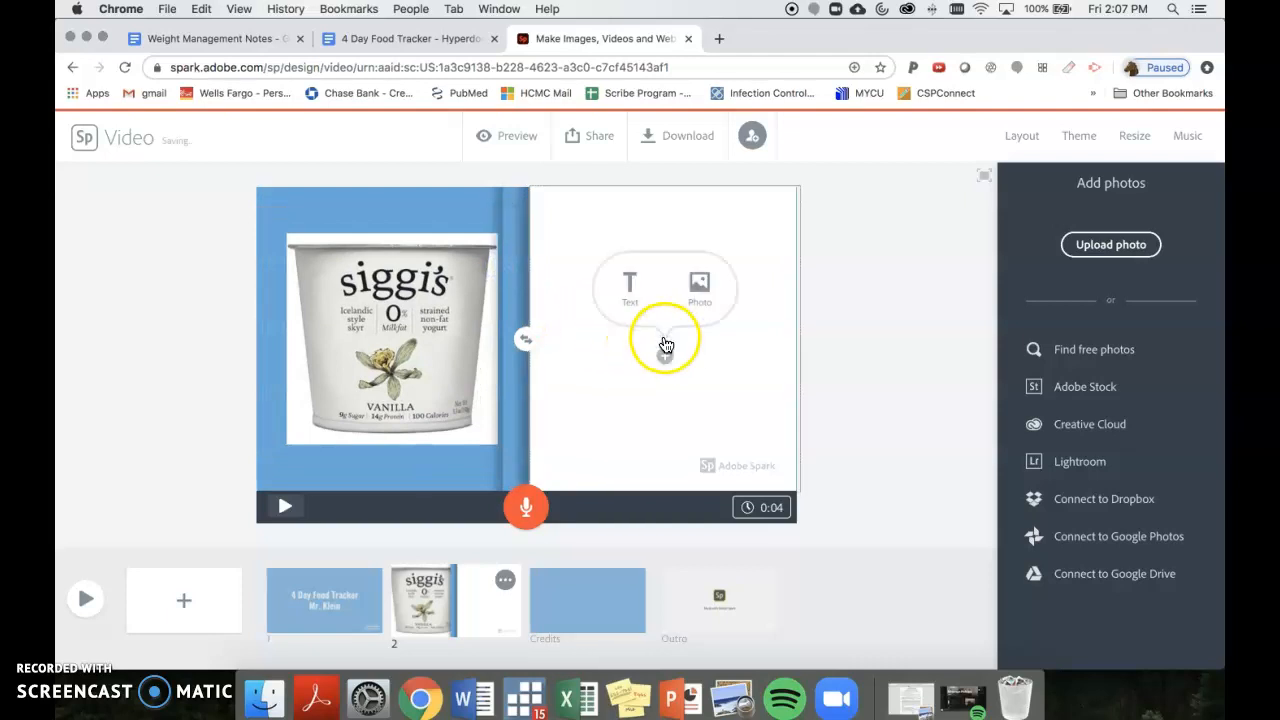
pyautogui.click(639, 270)
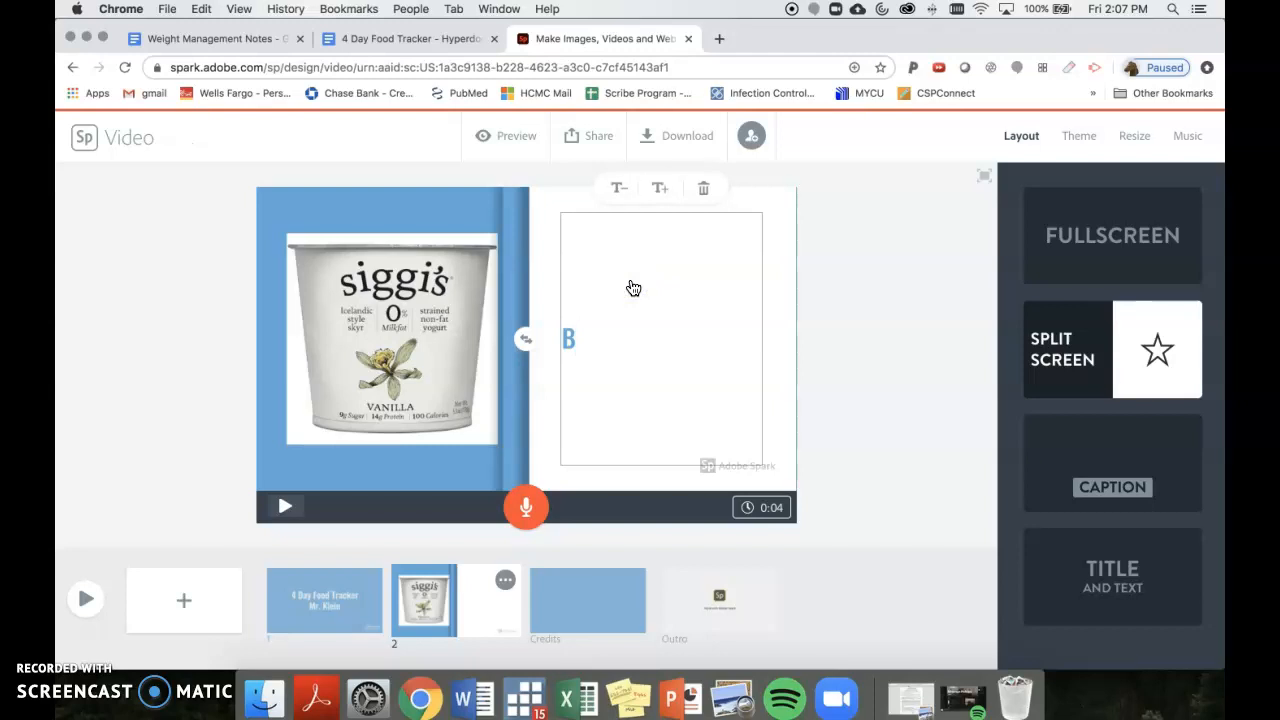
pyautogui.write('Monday Bre')
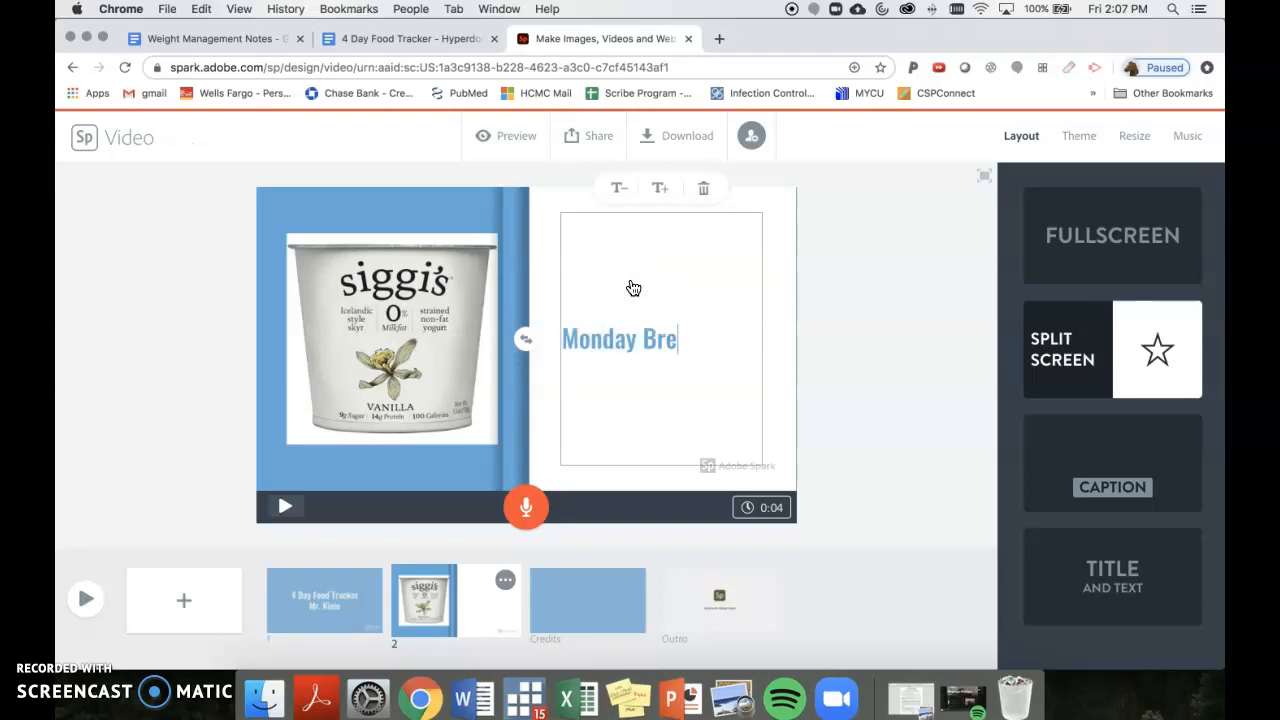
pyautogui.write('akfast')
pyautogui.press('Return')
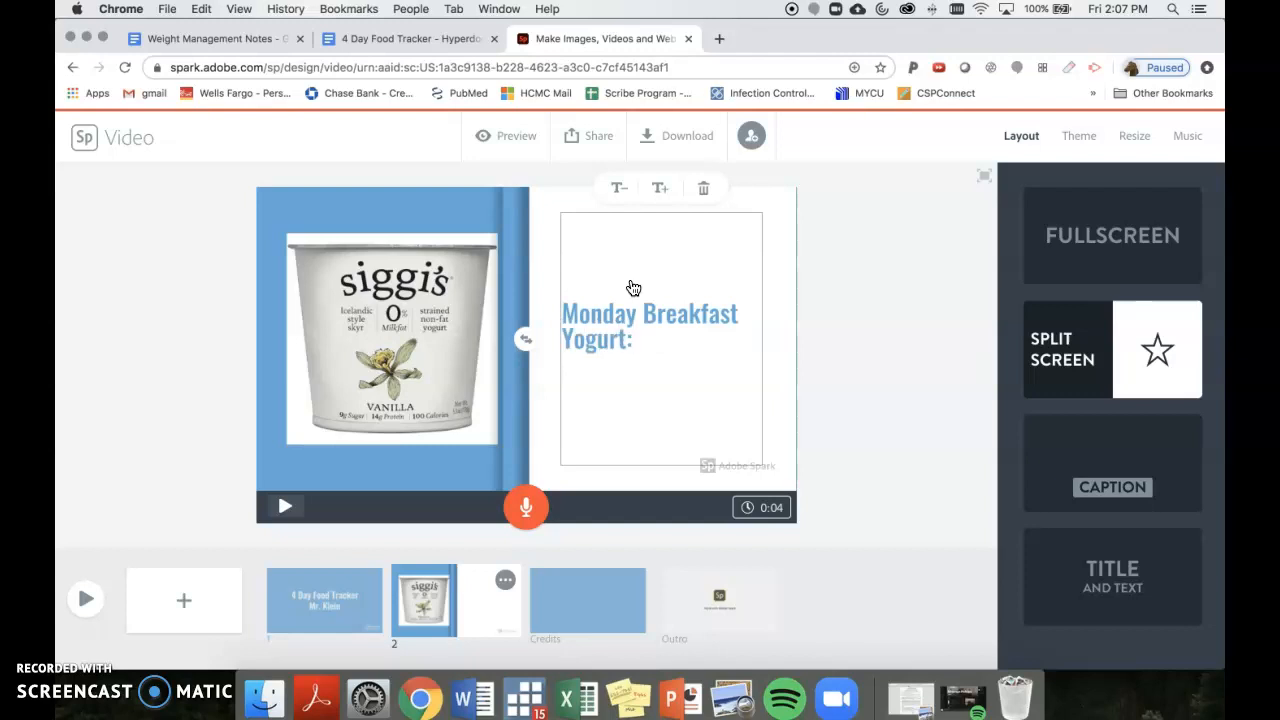
pyautogui.write('Yogurt:')
pyautogui.press('Return')
pyautogui.write('200')
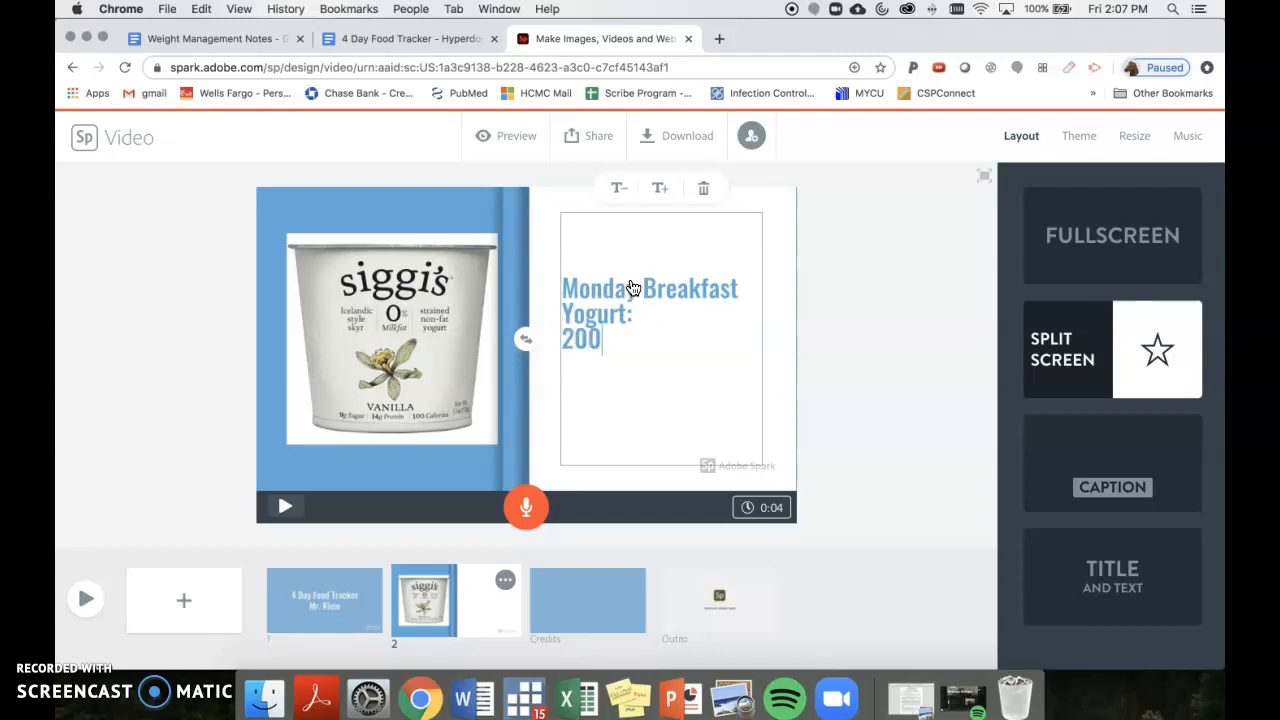
pyautogui.write(' calories')
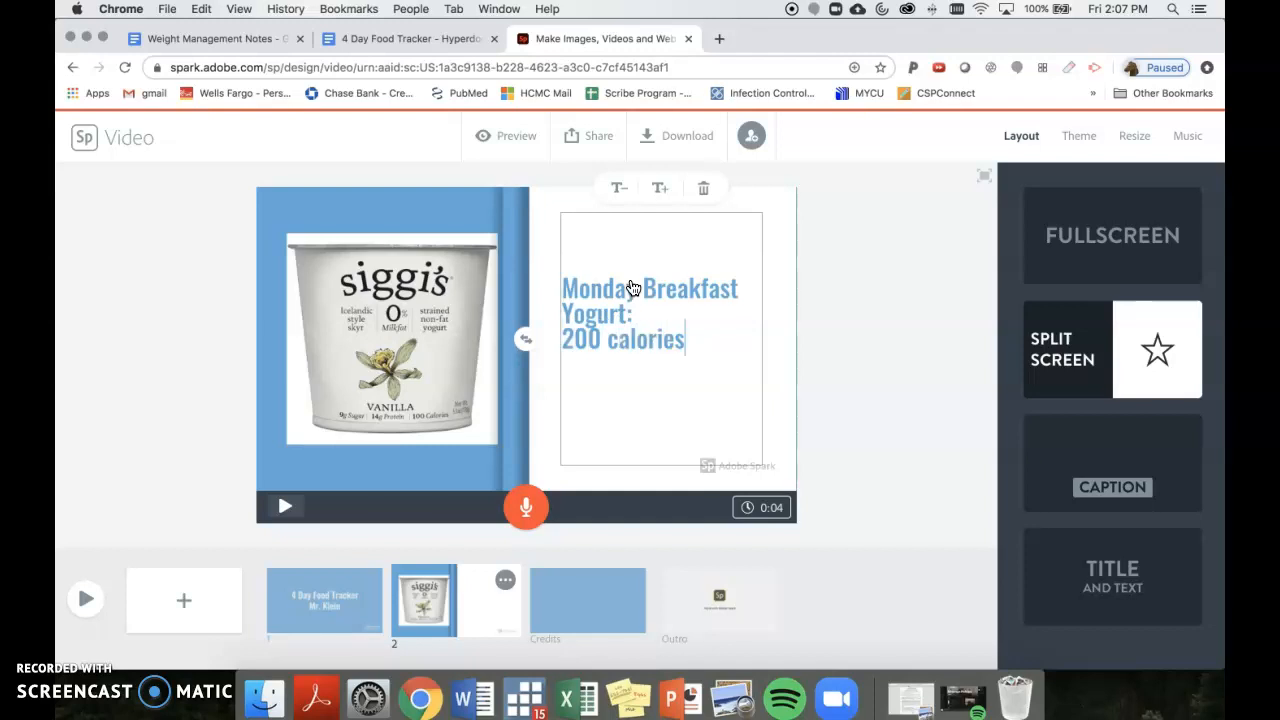
# - Reduce the size of the Monday Breakfast text on the second slide by one increment
pyautogui.moveTo(700, 334); pyautogui.dragTo(557, 323)
pyautogui.click(619, 187)
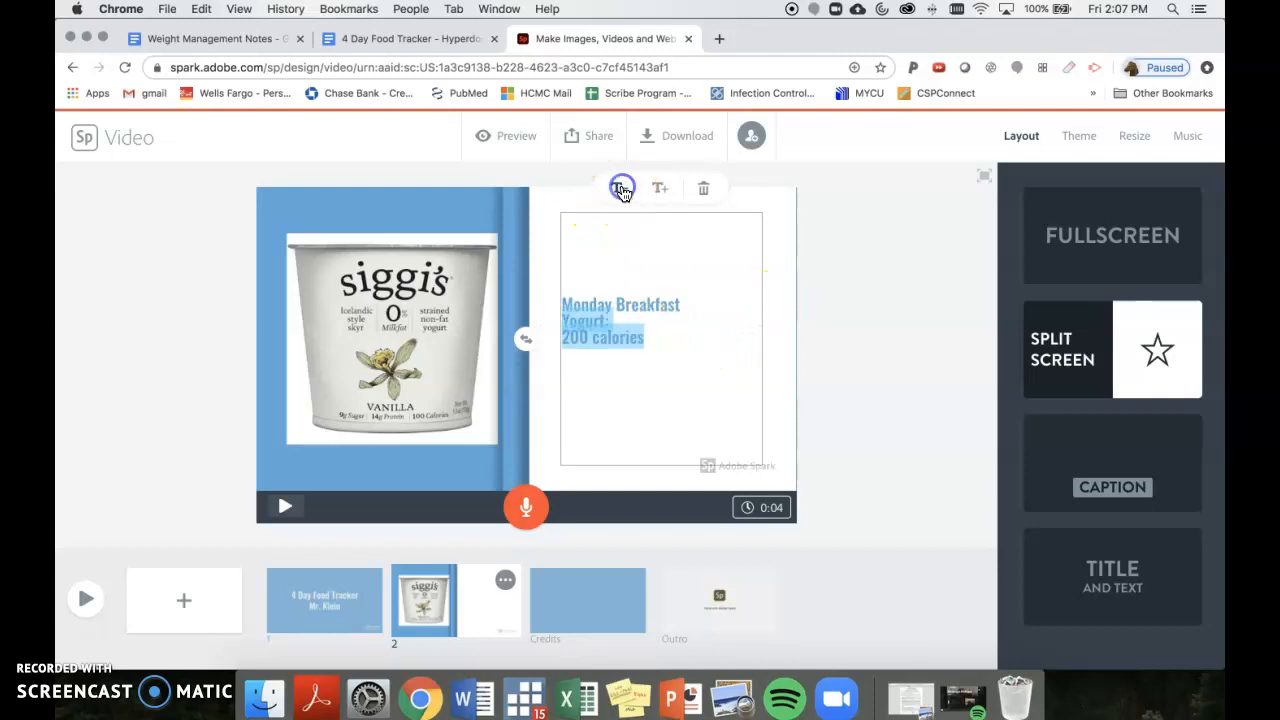
pyautogui.click(661, 189)
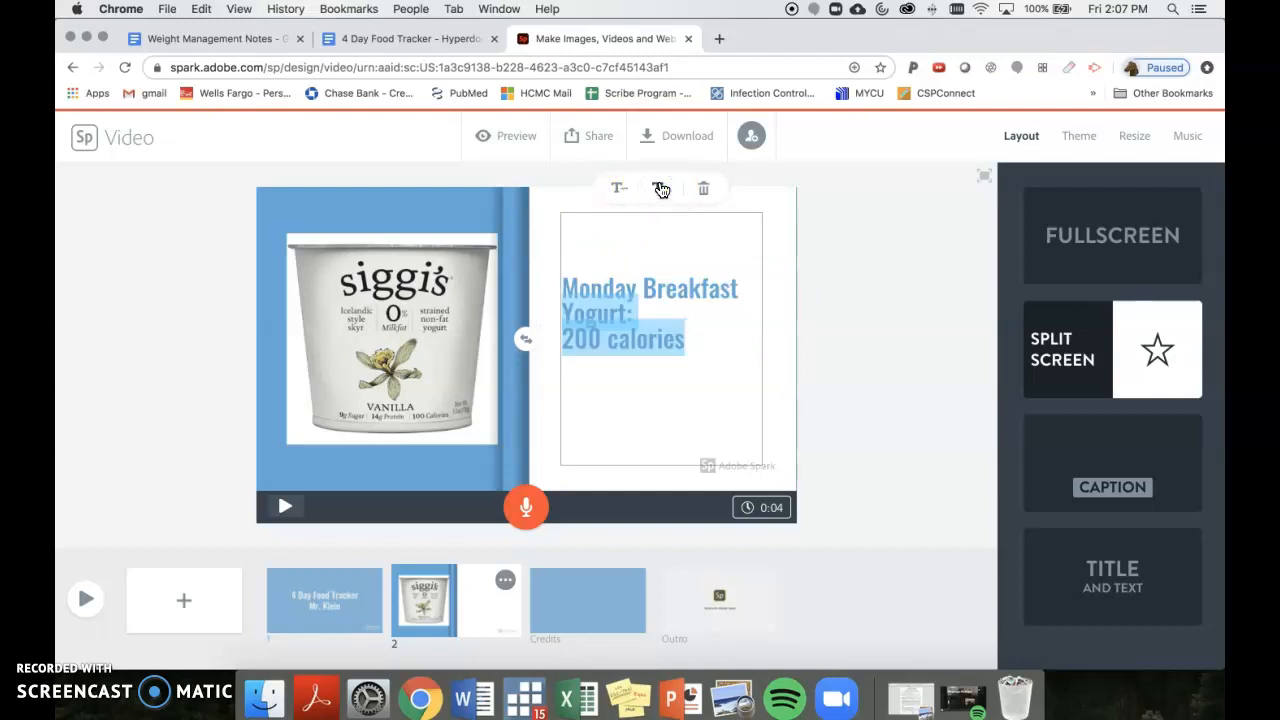
pyautogui.click(620, 187)
pyautogui.click(627, 319)
pyautogui.click(651, 340)
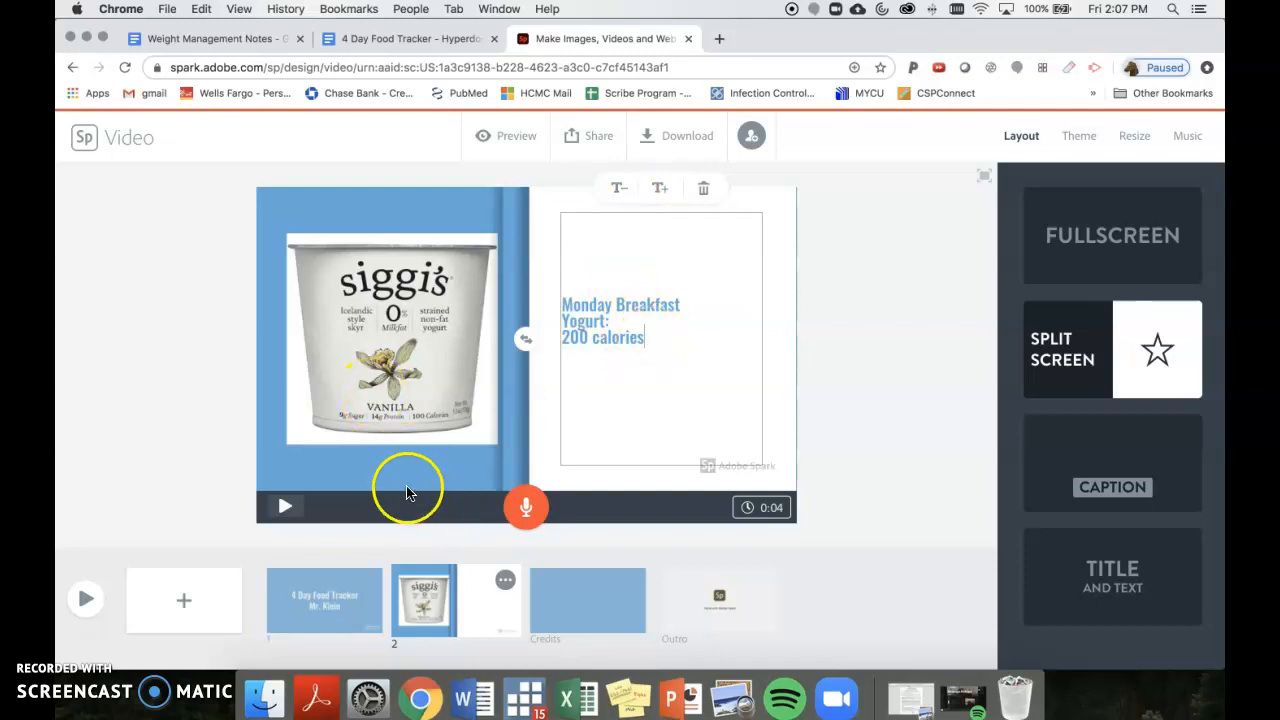
pyautogui.click(443, 597)
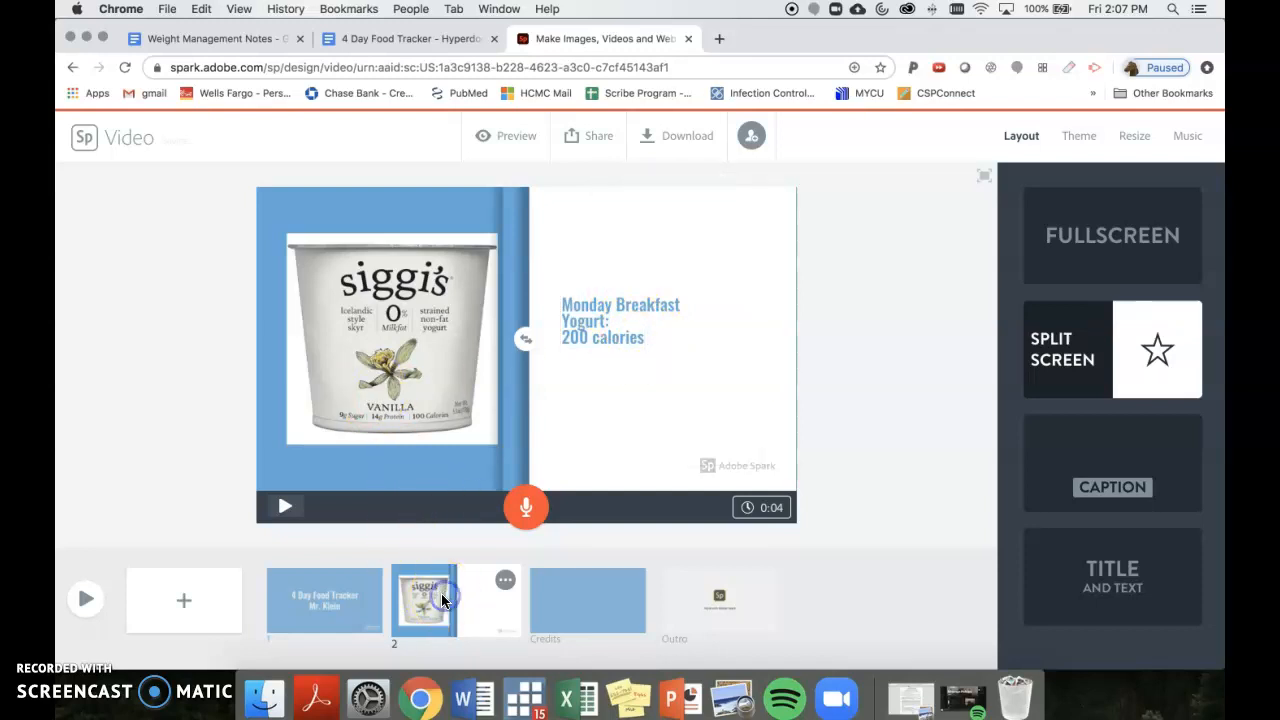
# - Add a third slide after the yogurt slide and give it the Fullscreen layout
pyautogui.click(183, 606)
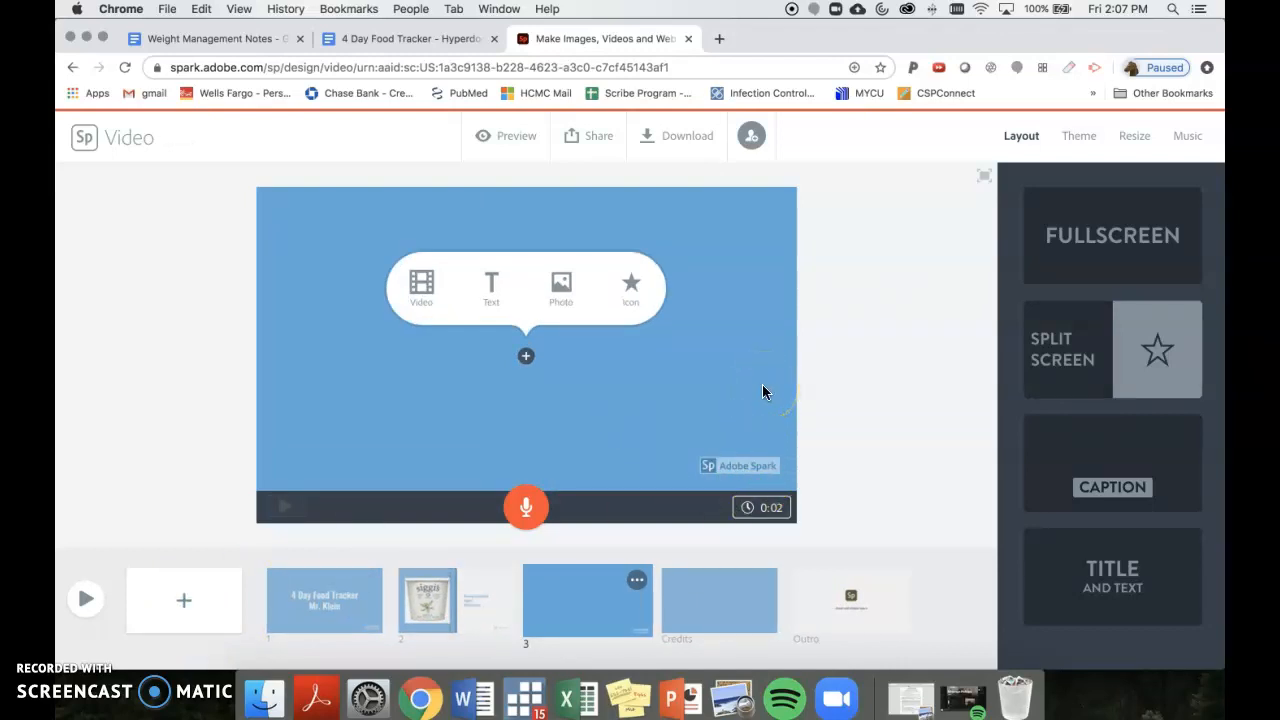
pyautogui.click(1149, 391)
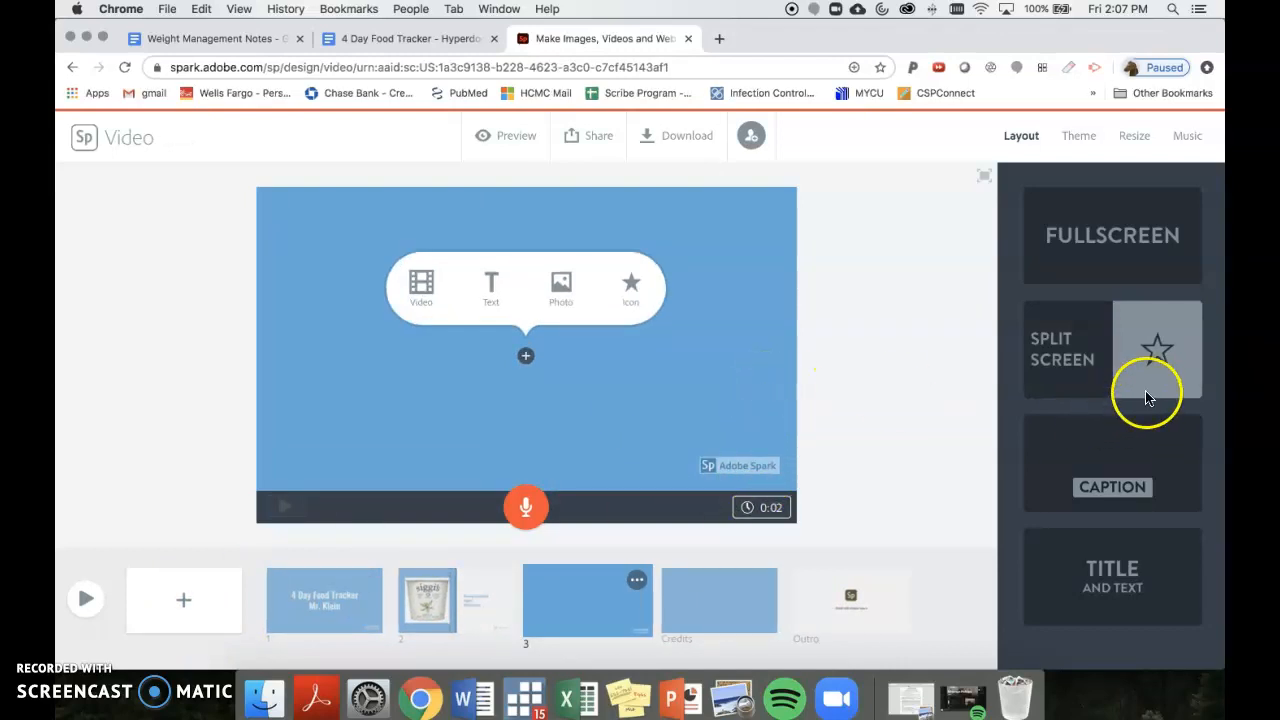
pyautogui.click(1083, 257)
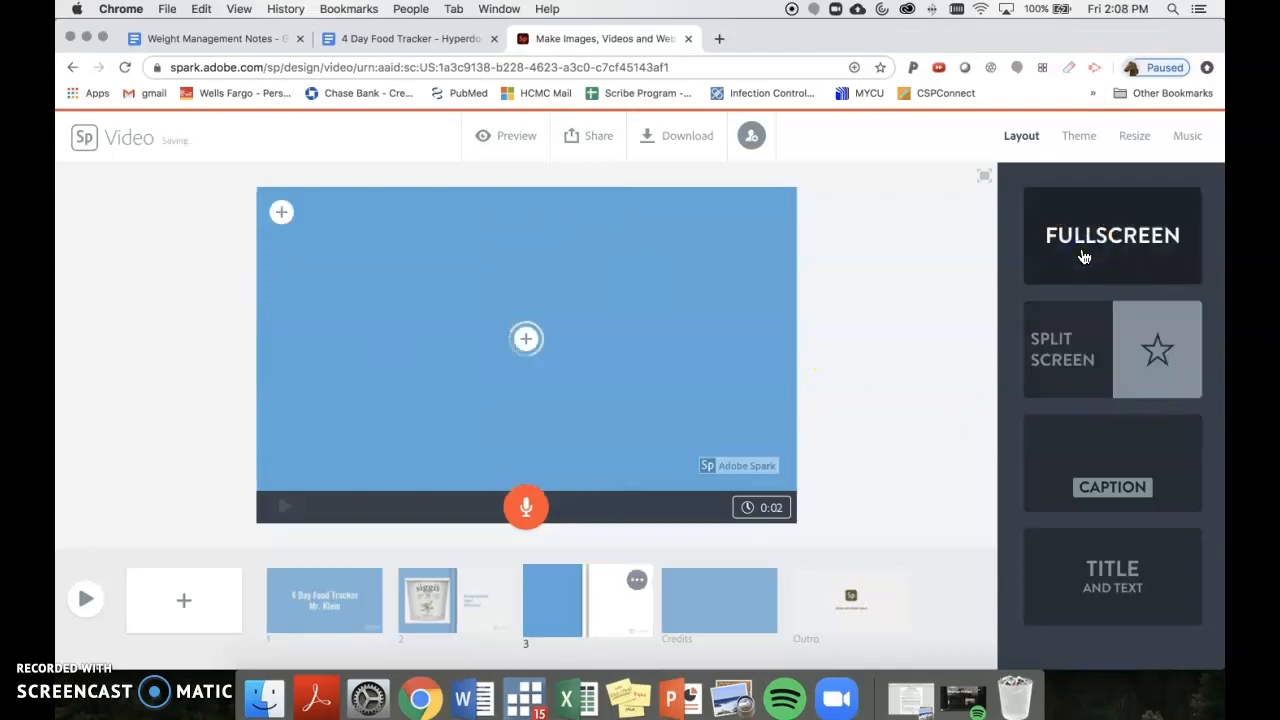
pyautogui.click(1078, 135)
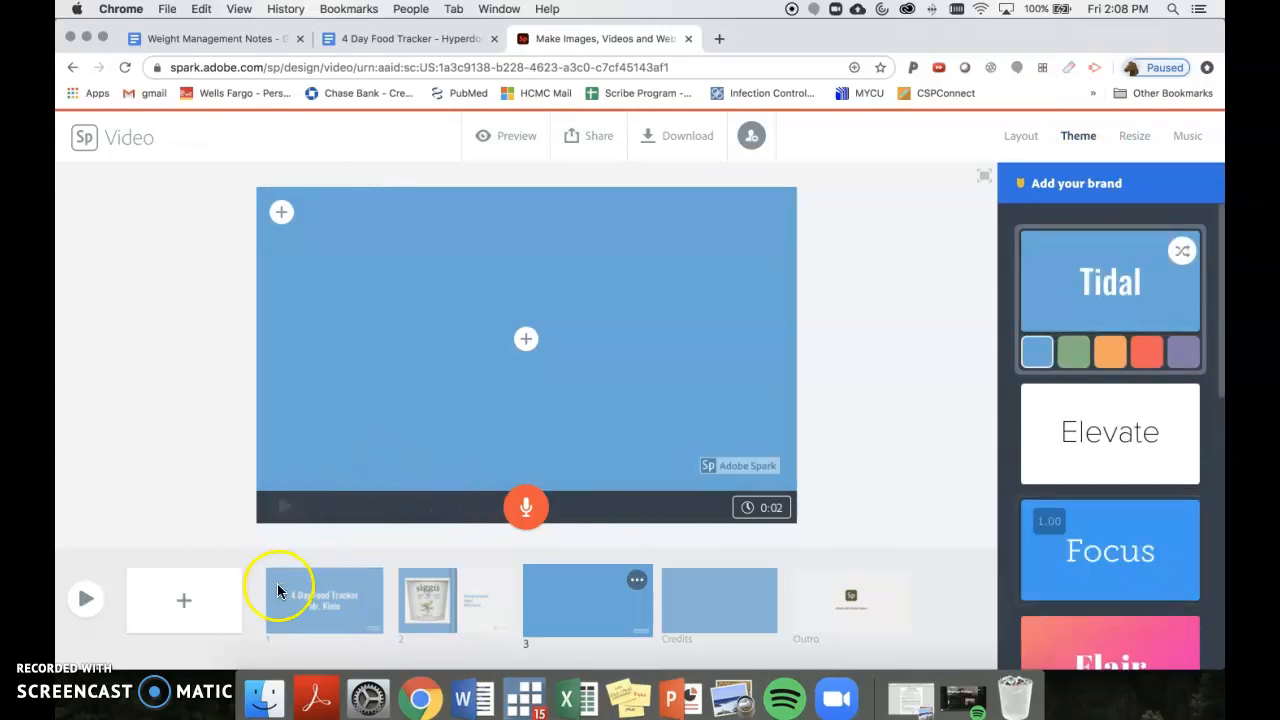
# - Play the title slide on its own to check its timing
pyautogui.click(314, 600)
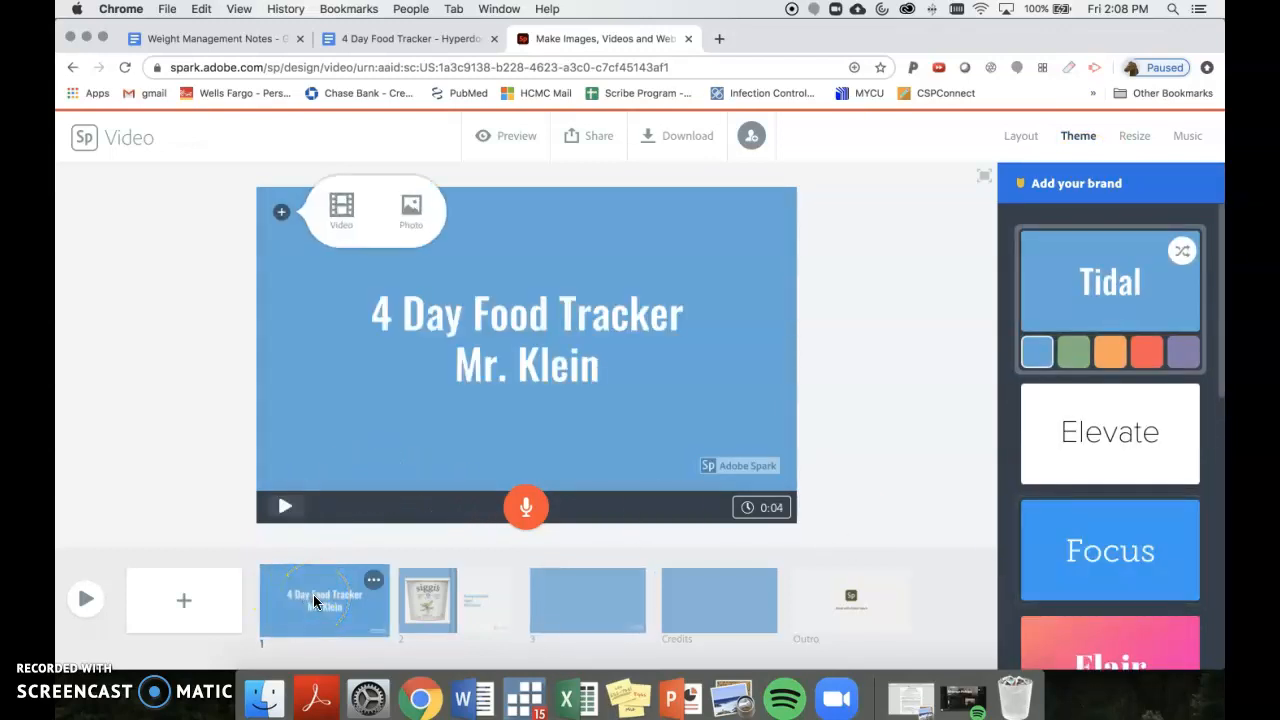
pyautogui.click(286, 508)
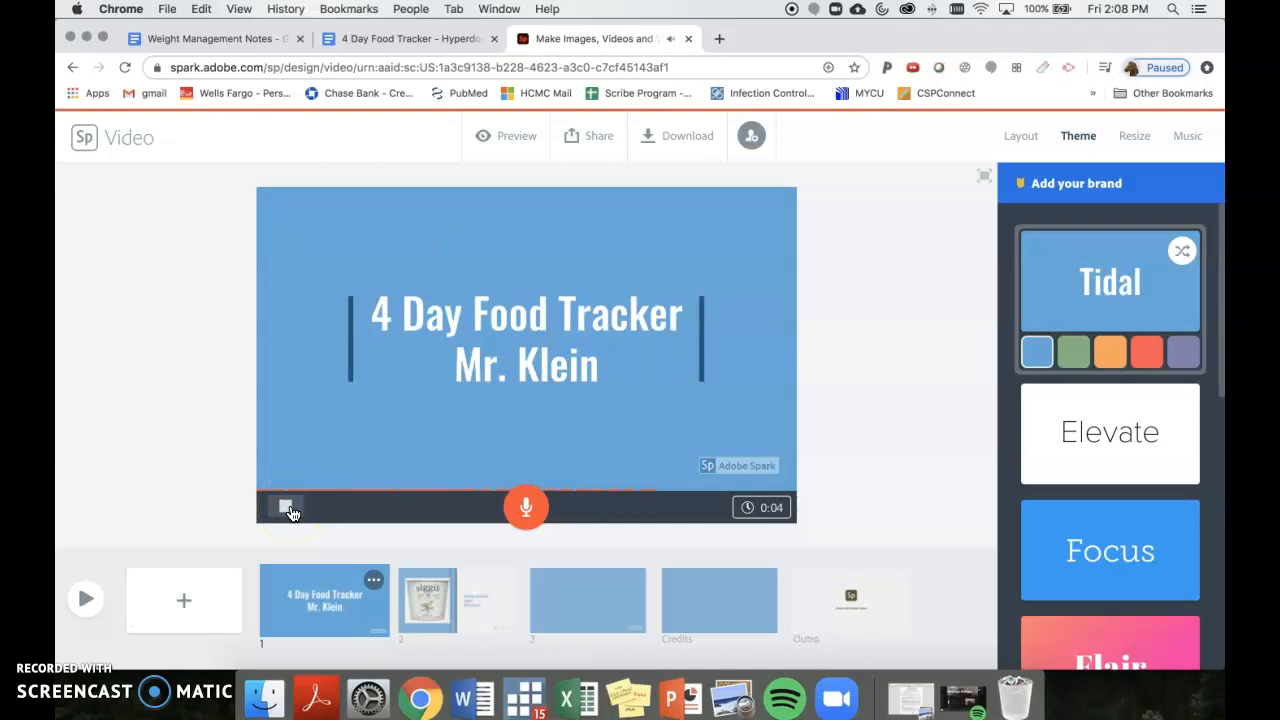
pyautogui.click(288, 509)
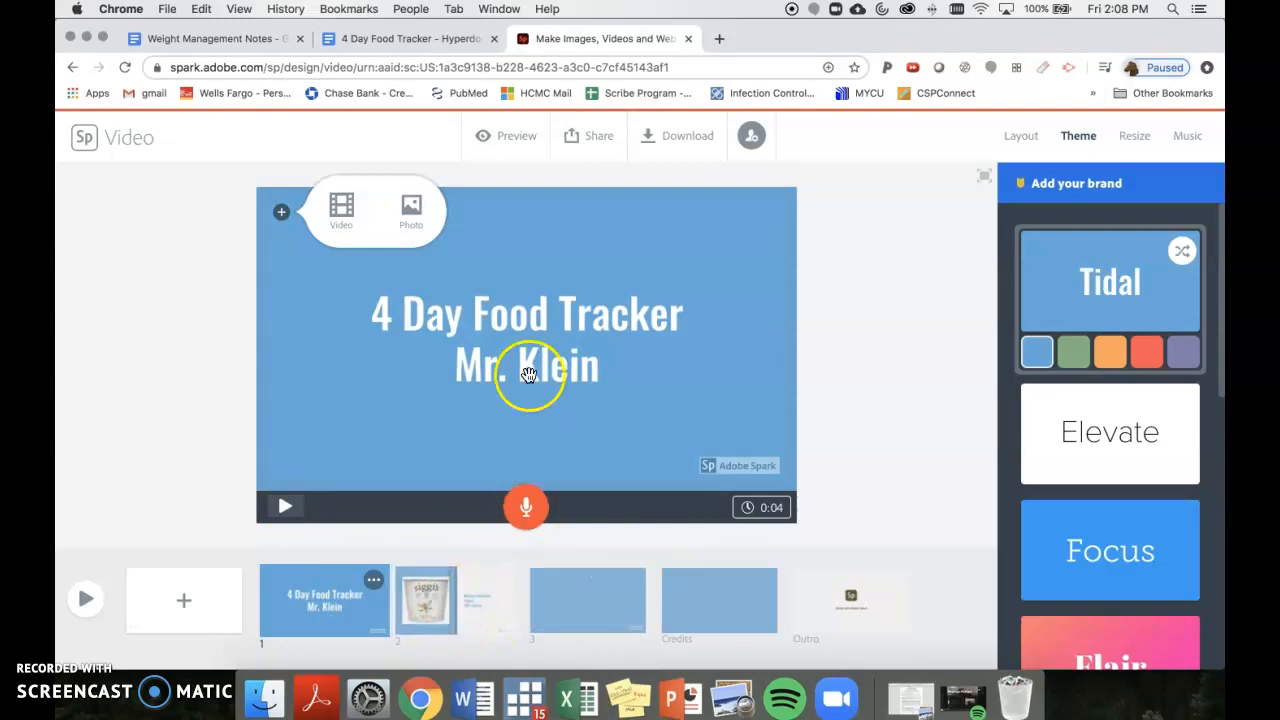
# - Set the duration of the second slide with the yogurt photo to 10 seconds
pyautogui.click(427, 598)
pyautogui.click(764, 506)
pyautogui.moveTo(638, 476); pyautogui.dragTo(667, 476)
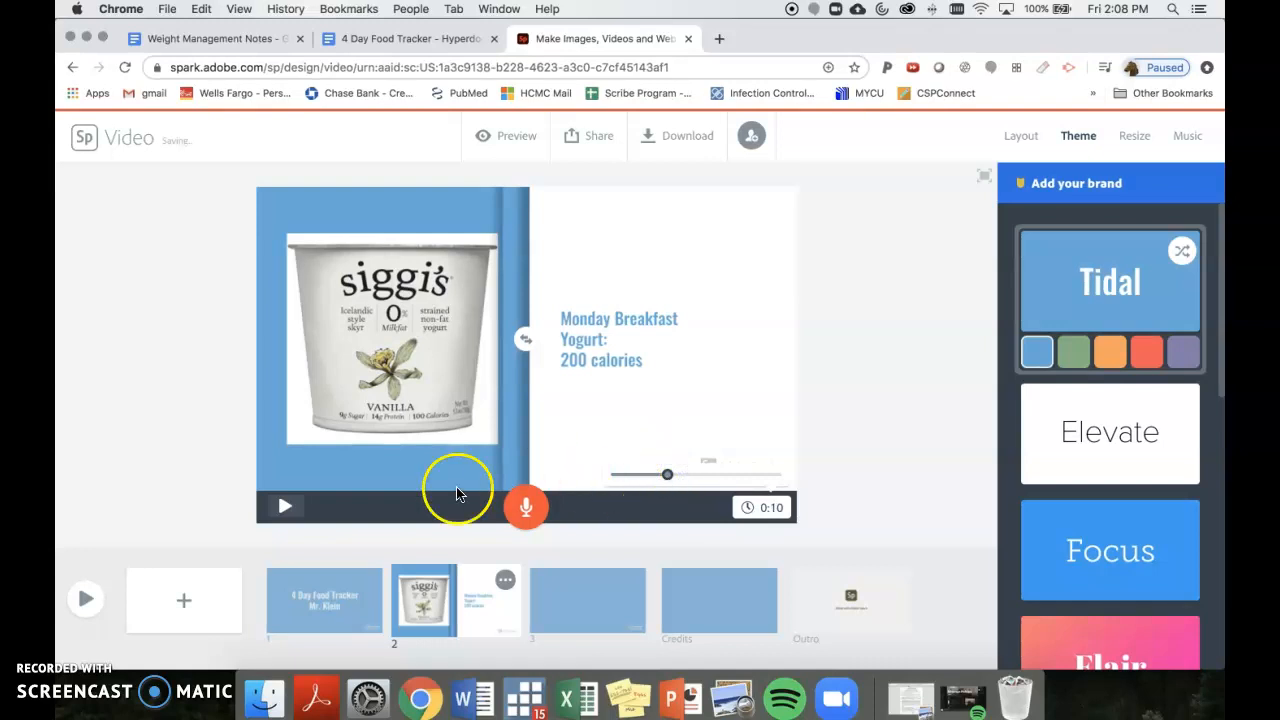
# - Preview the video from the title slide through the yogurt slide and return to the editor
pyautogui.click(314, 602)
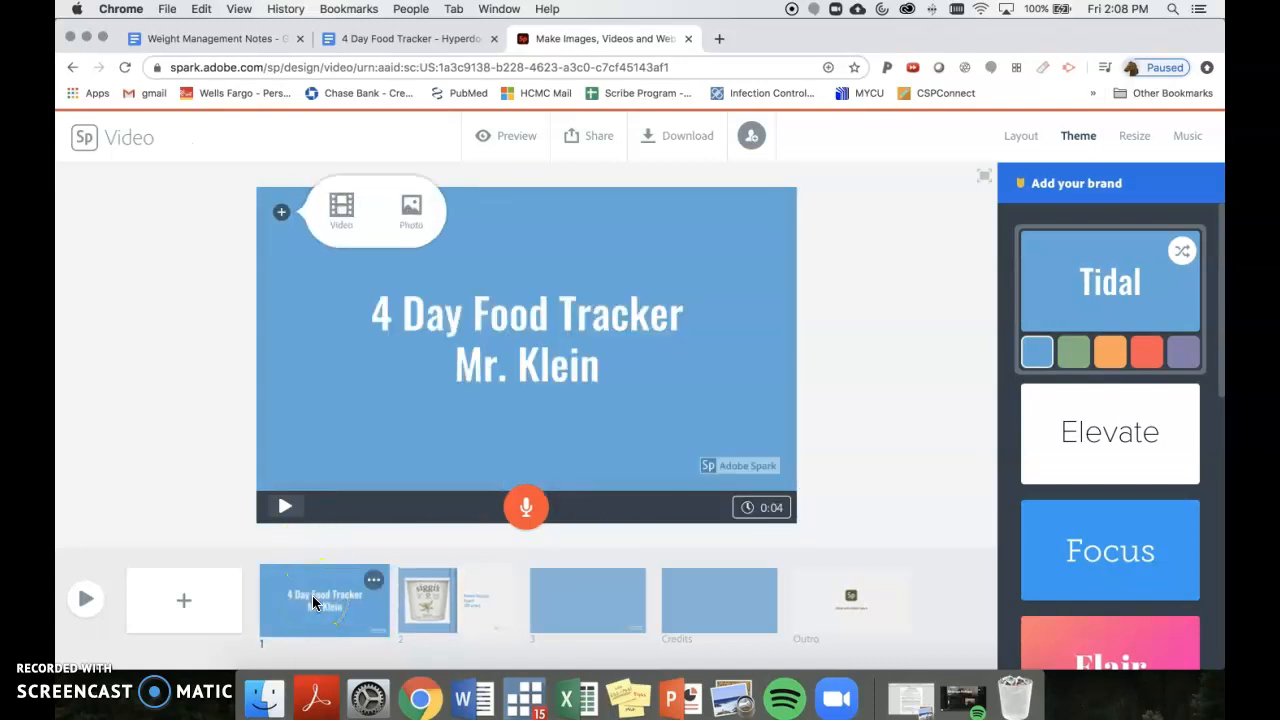
pyautogui.click(200, 486)
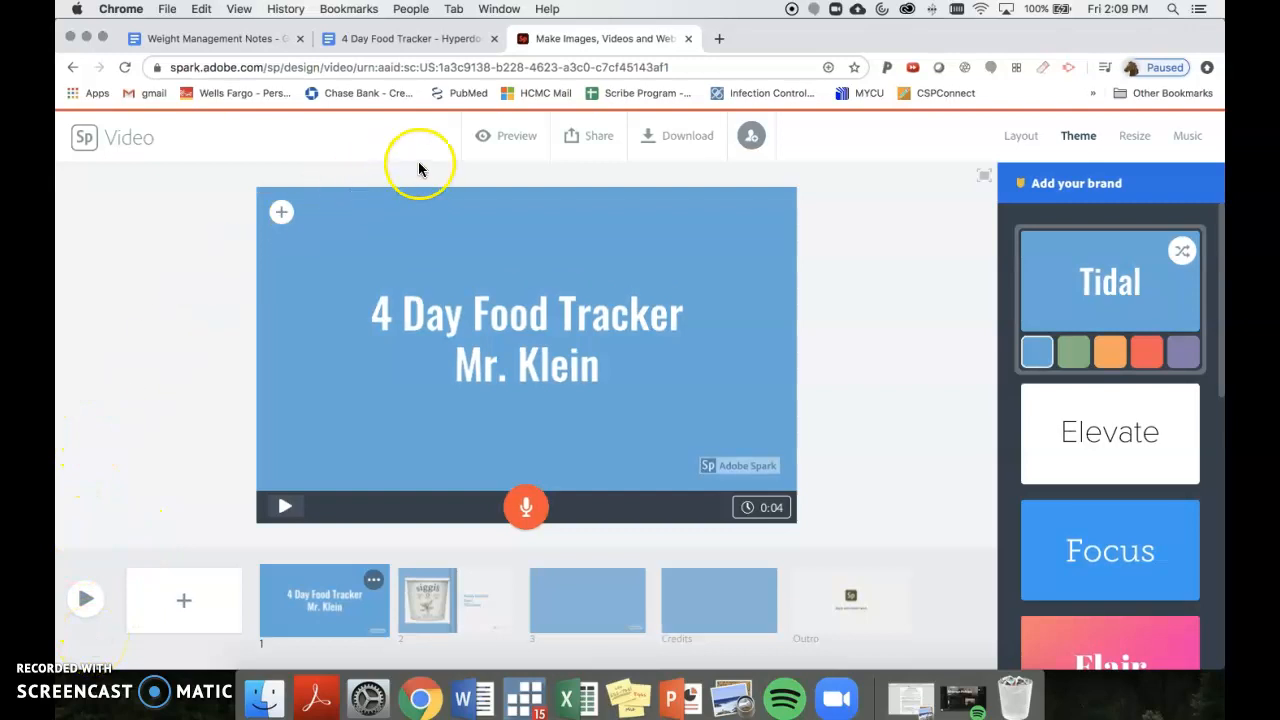
pyautogui.click(506, 137)
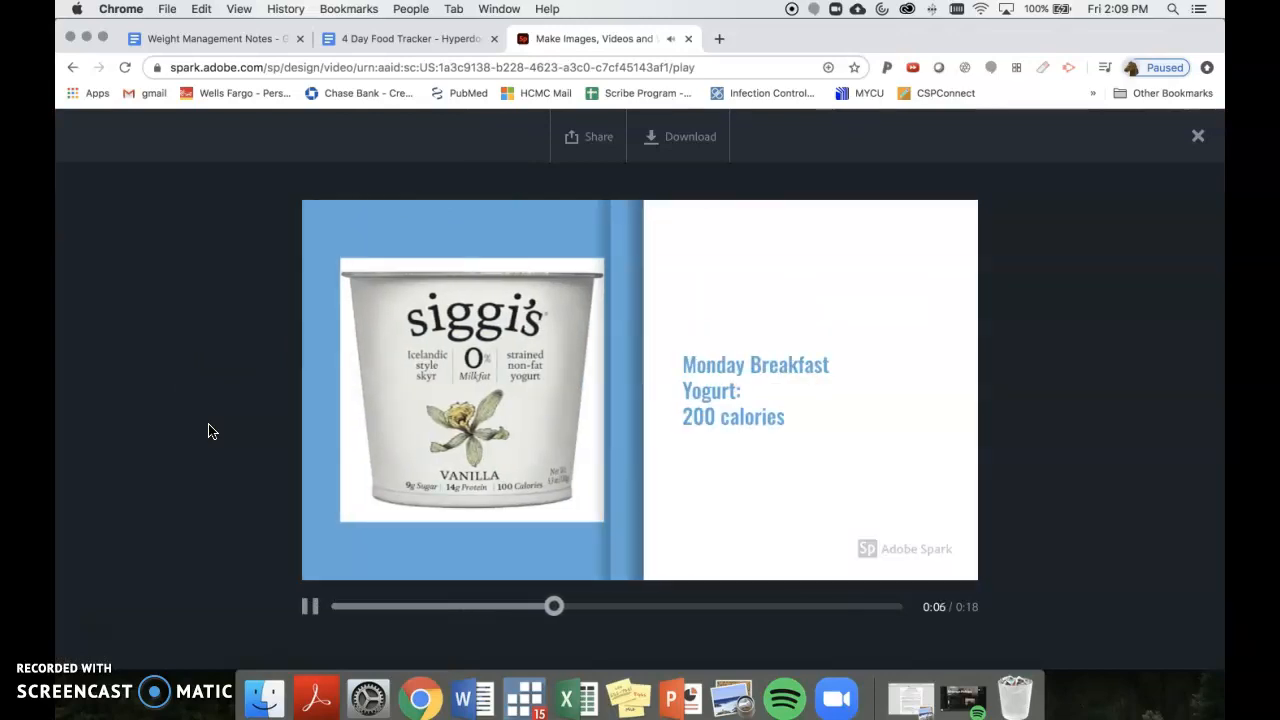
pyautogui.click(180, 408)
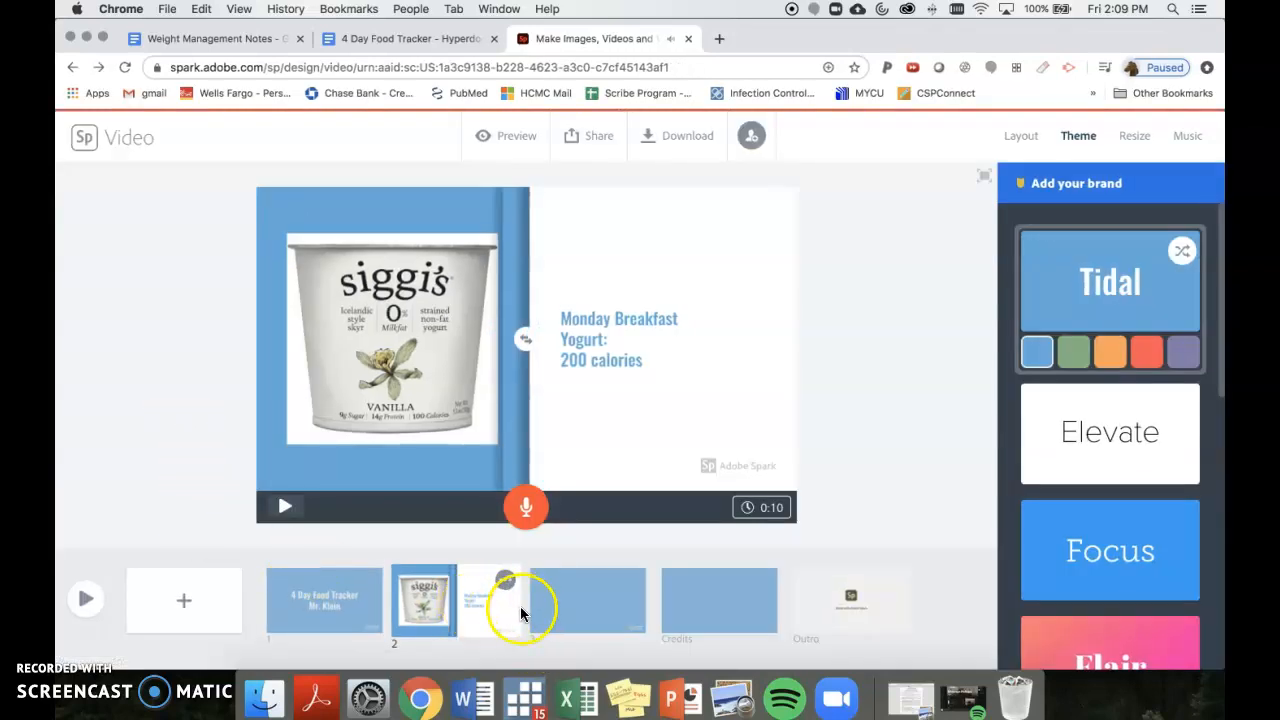
pyautogui.click(1183, 137)
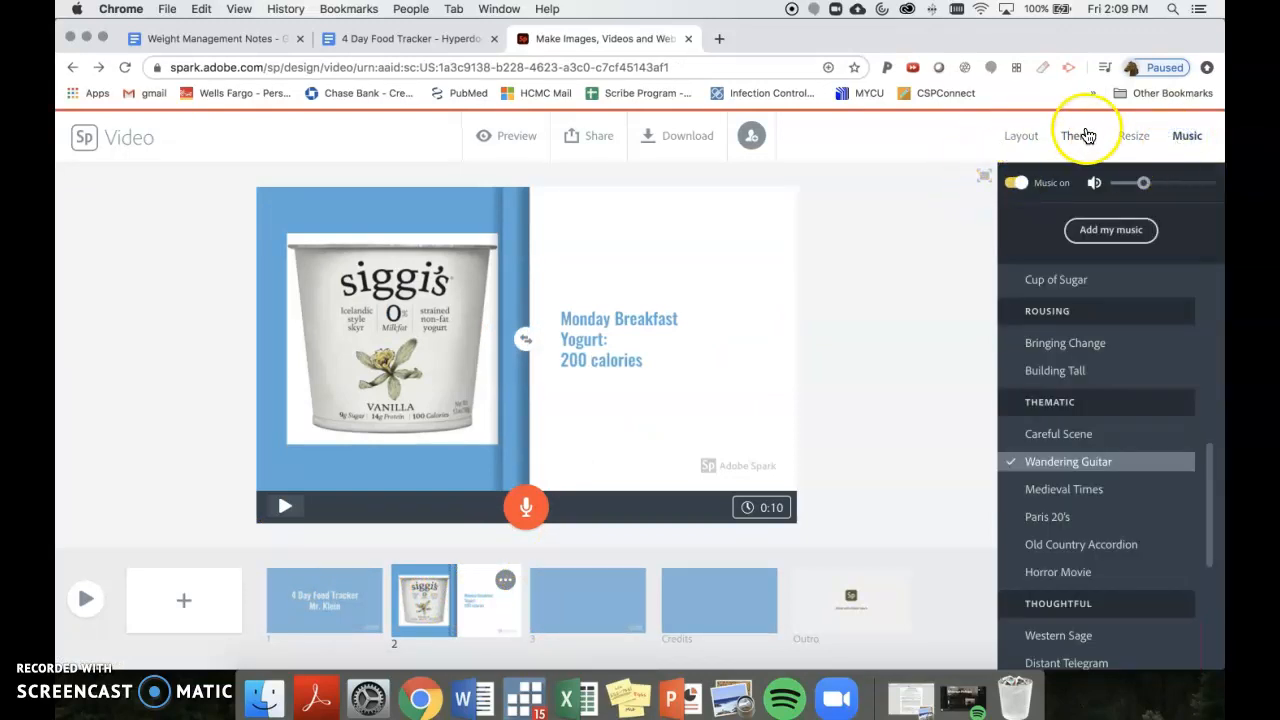
pyautogui.click(1078, 138)
pyautogui.click(1019, 135)
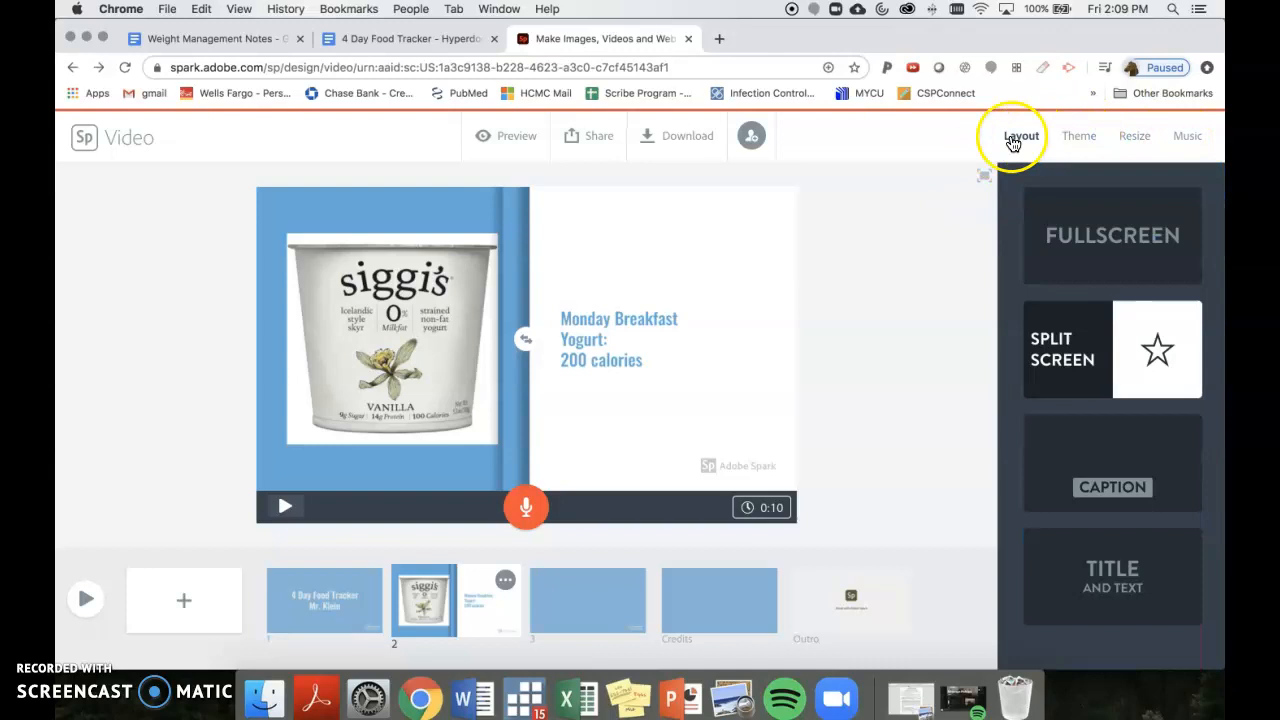
# - Open the invitation dialog for the 4 Day Food Tracker project and close it without adding people
pyautogui.click(591, 145)
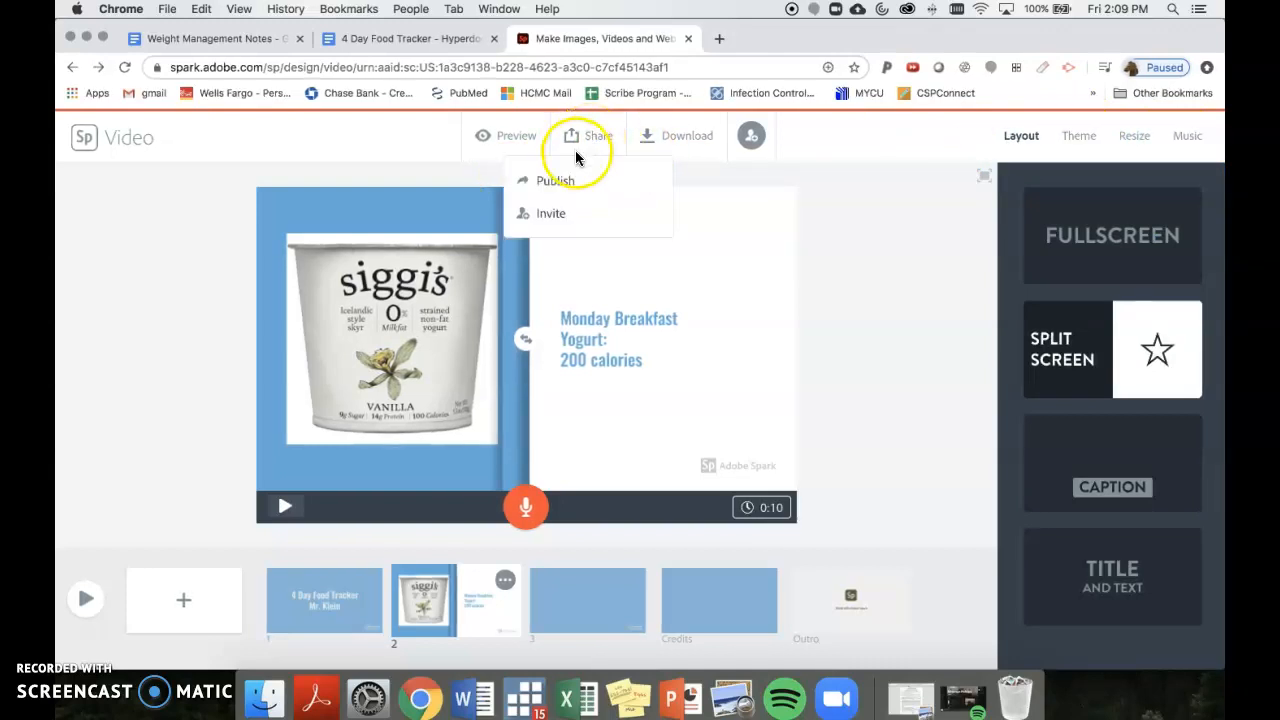
pyautogui.click(548, 220)
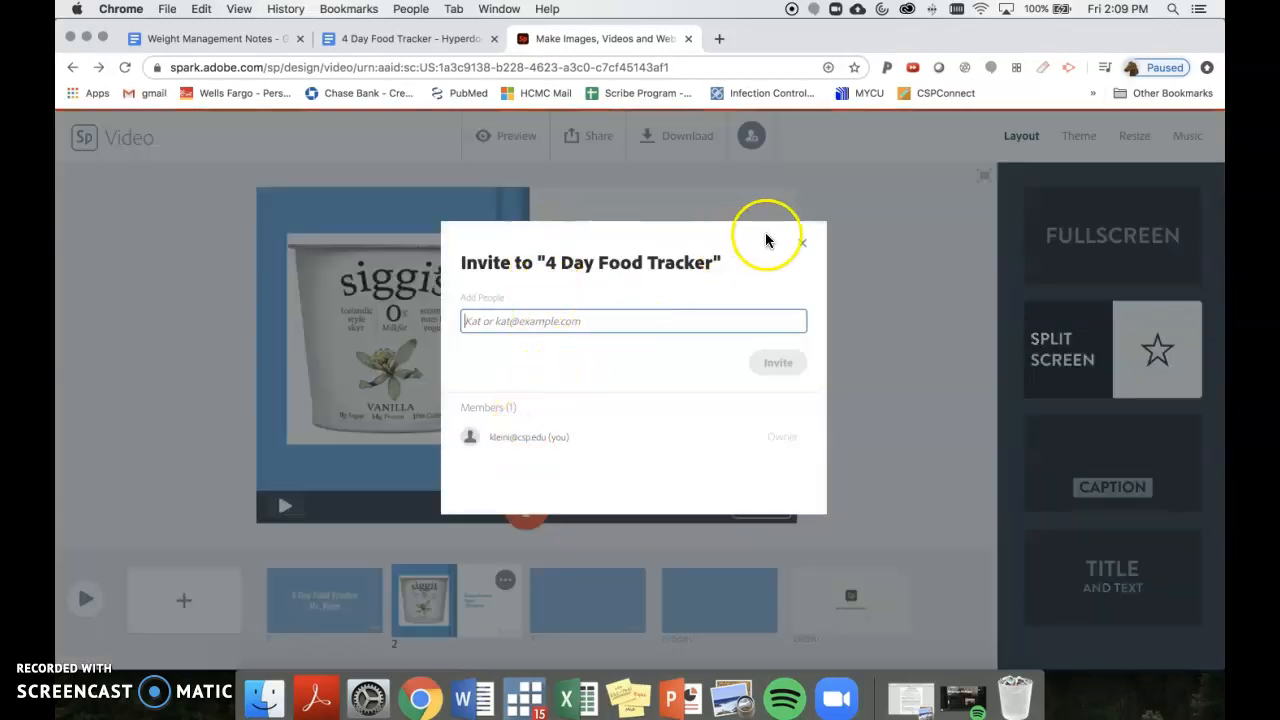
pyautogui.click(802, 244)
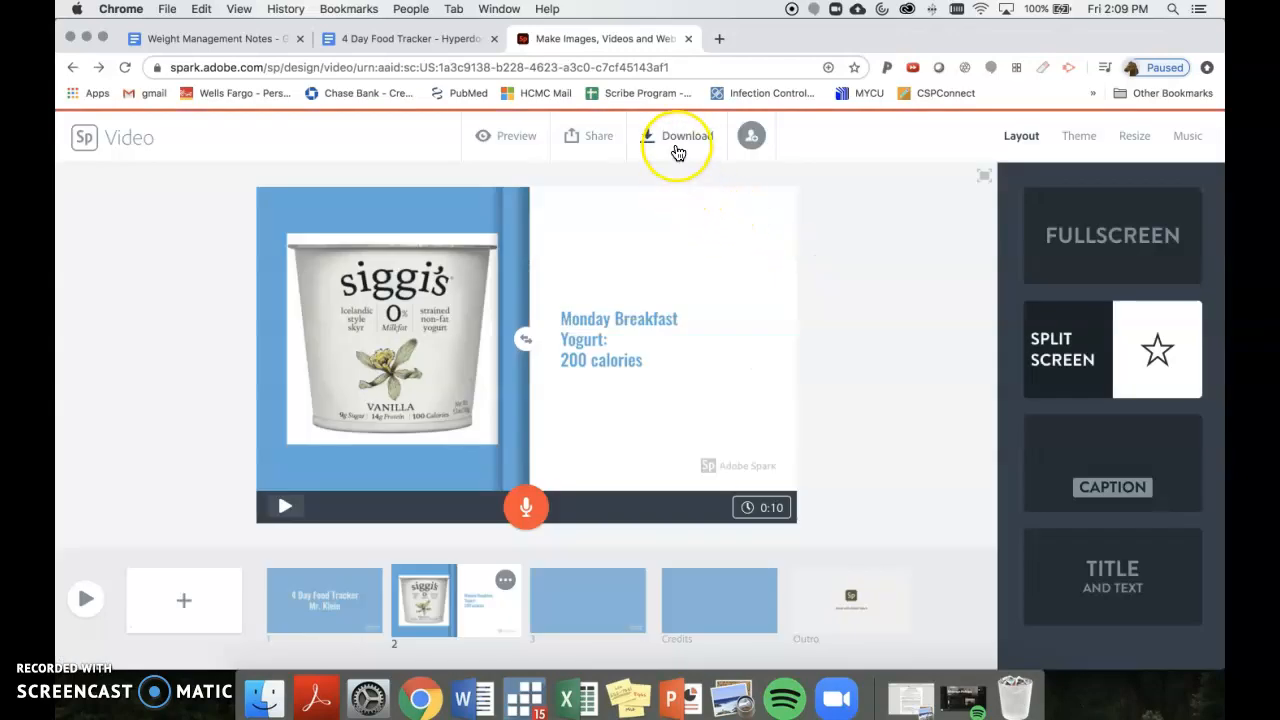
# - Start downloading the video and cancel its preparation
pyautogui.click(678, 152)
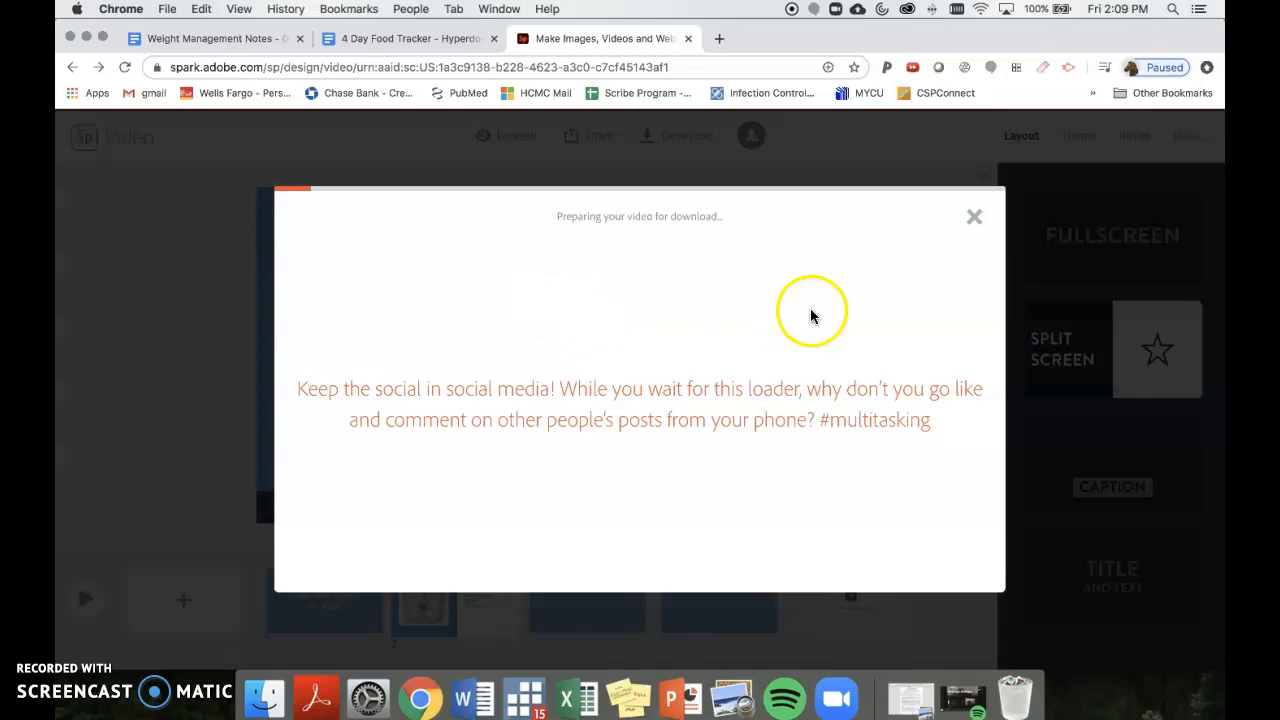
pyautogui.click(976, 219)
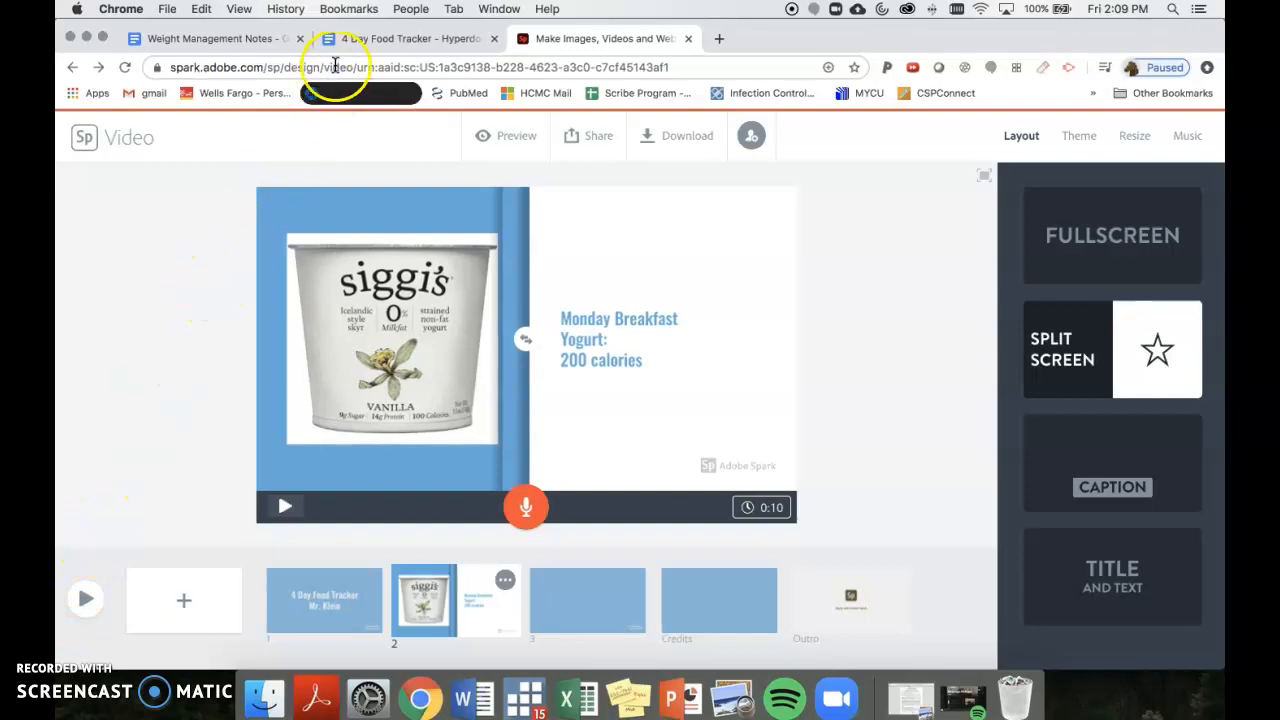
pyautogui.click(342, 67)
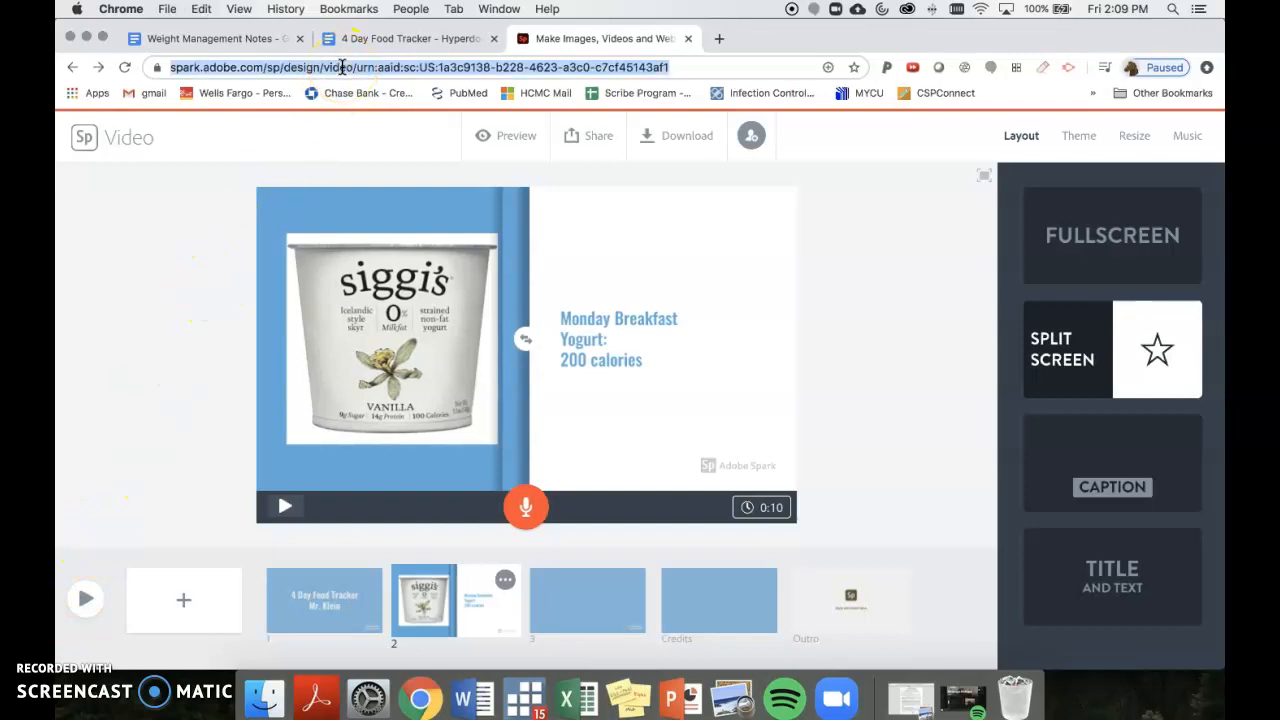
pyautogui.click(87, 600)
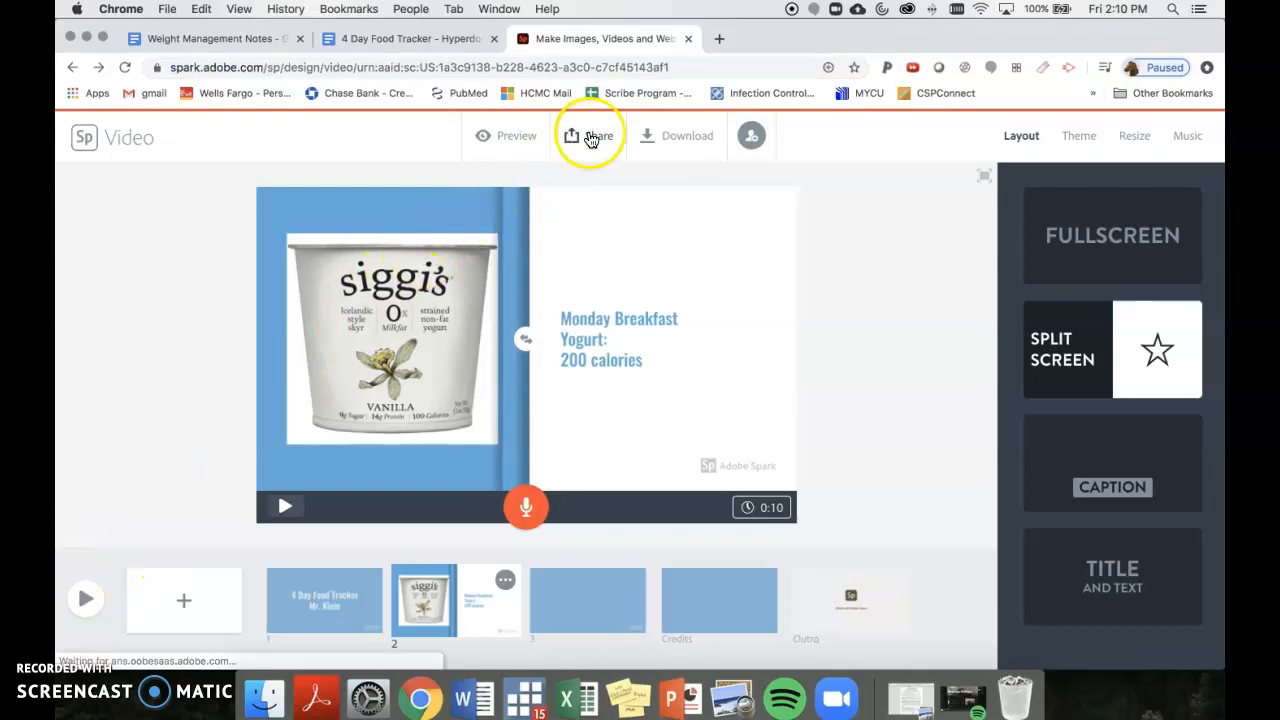
# - Publish the project with the title "4 Day Food Tracker", create its shareable link and copy the link
pyautogui.click(596, 146)
pyautogui.click(556, 183)
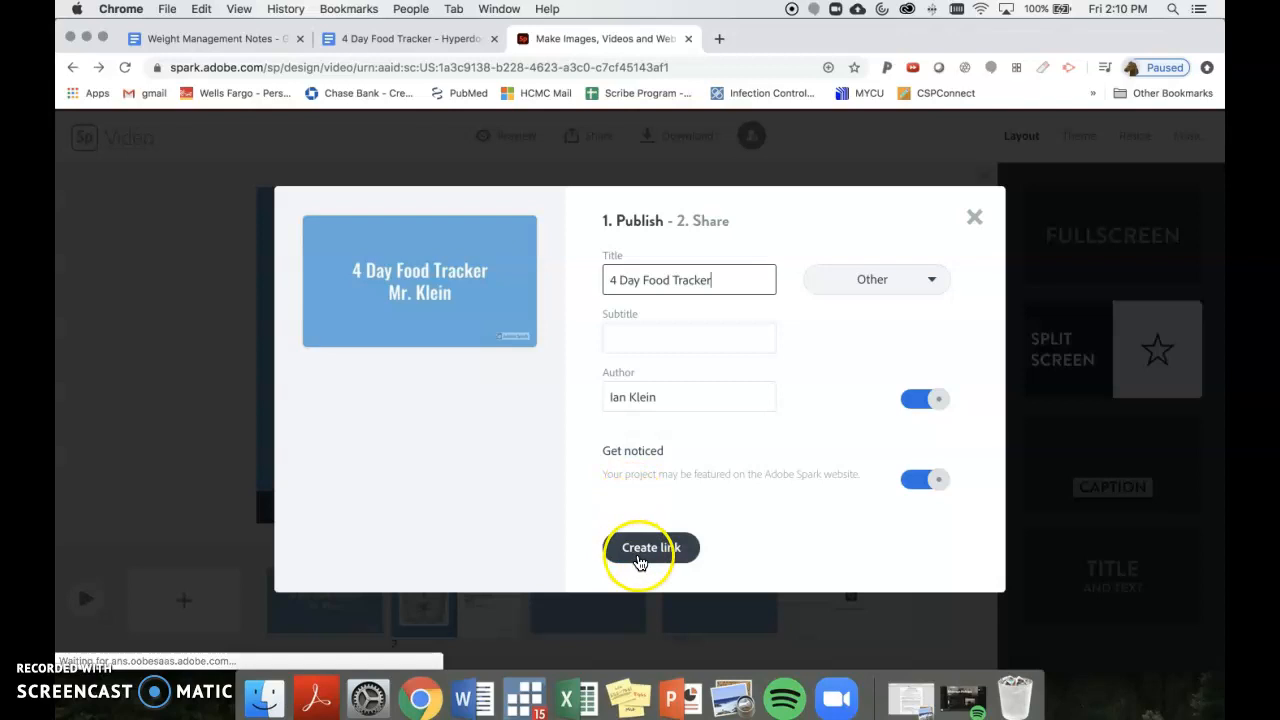
pyautogui.click(657, 558)
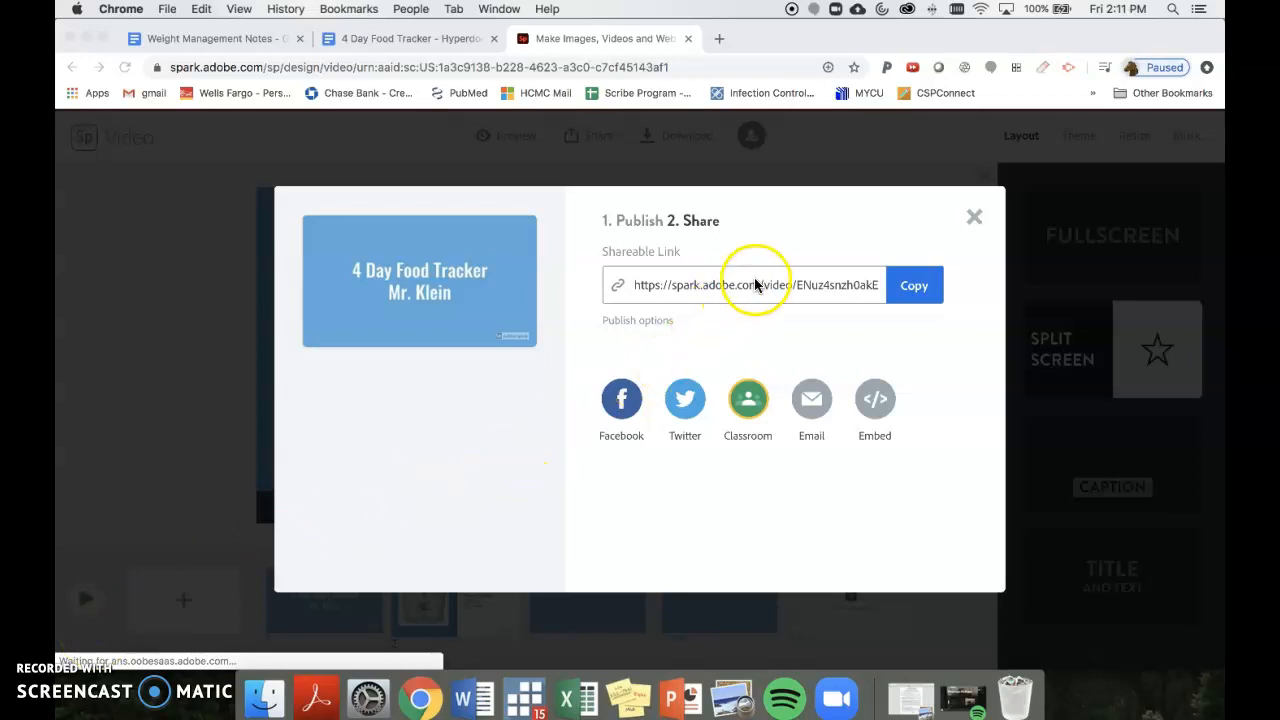
pyautogui.click(910, 287)
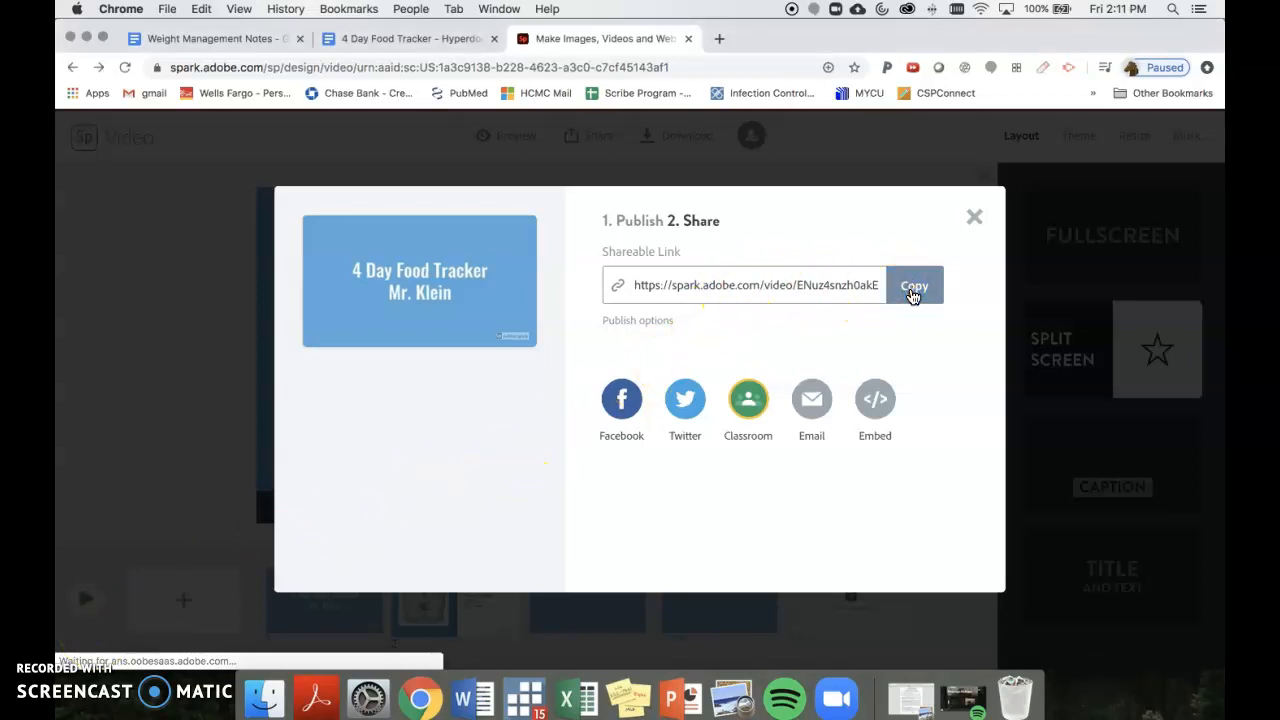
# - Switch to the 4 Day Food Tracker - Hyperdoc document and open its "Submit your project here." form link
pyautogui.click(399, 40)
pyautogui.scroll(-5, 500, 363)
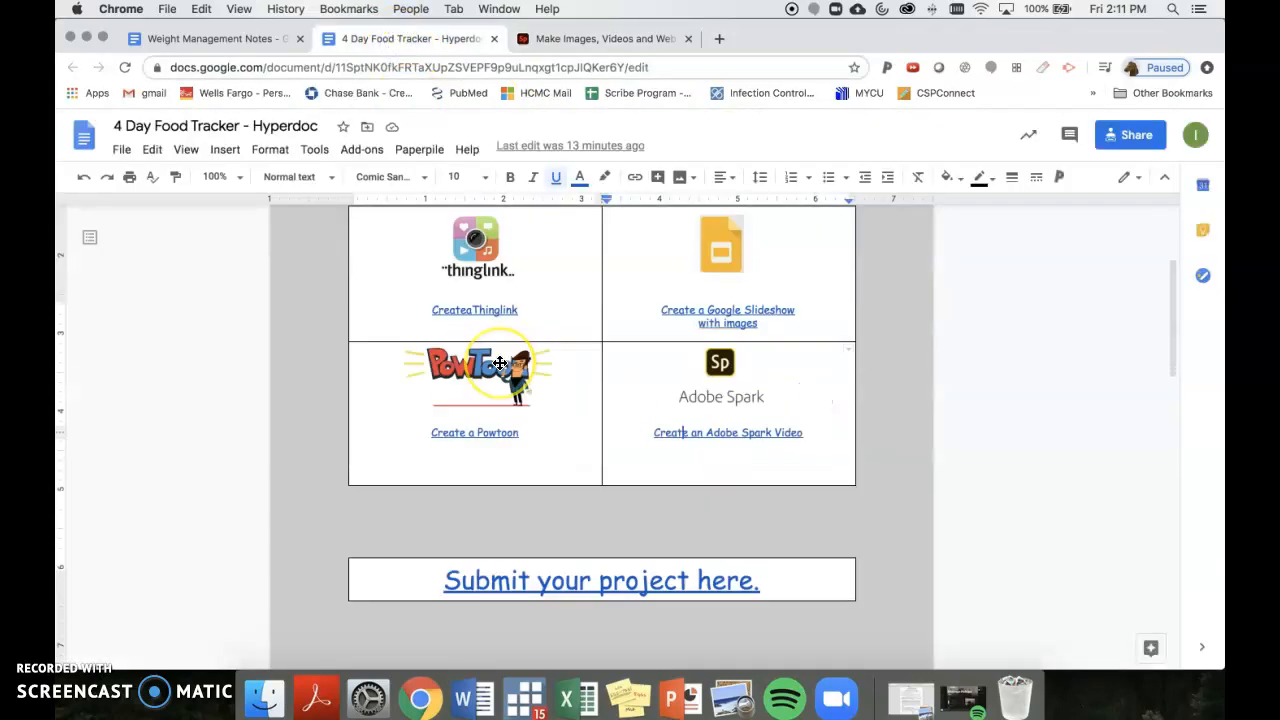
pyautogui.click(520, 447)
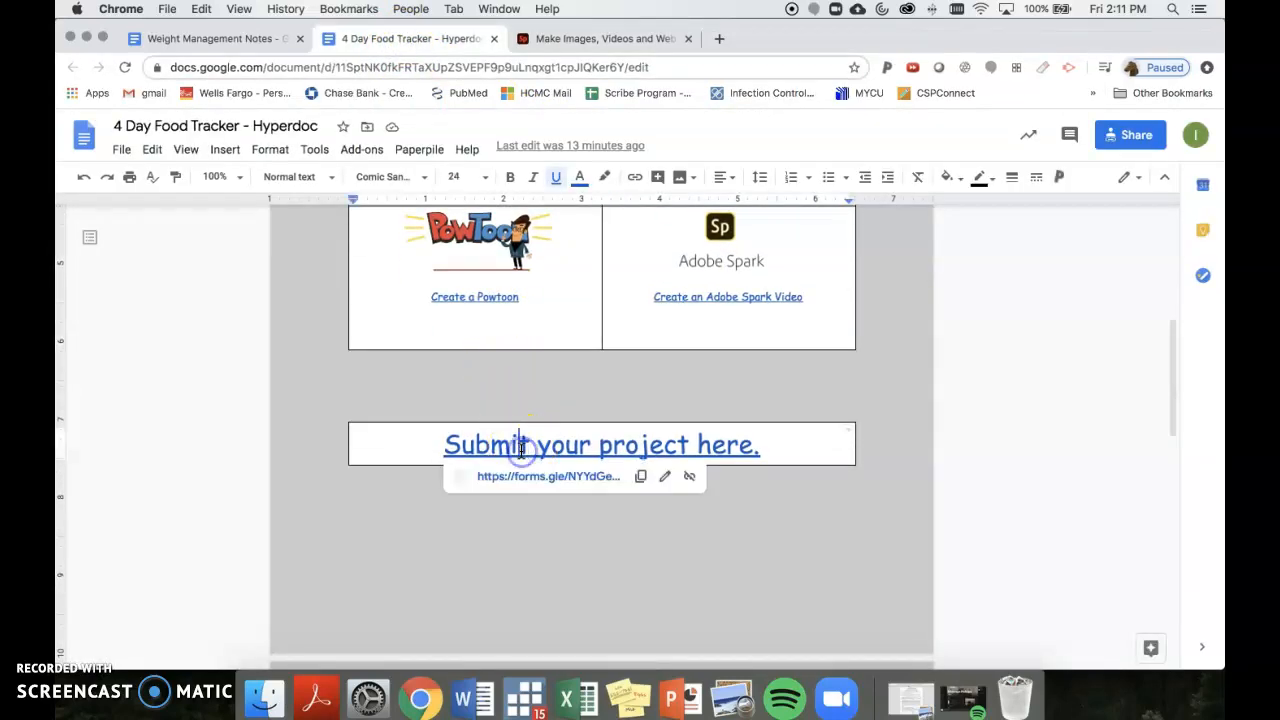
pyautogui.click(522, 478)
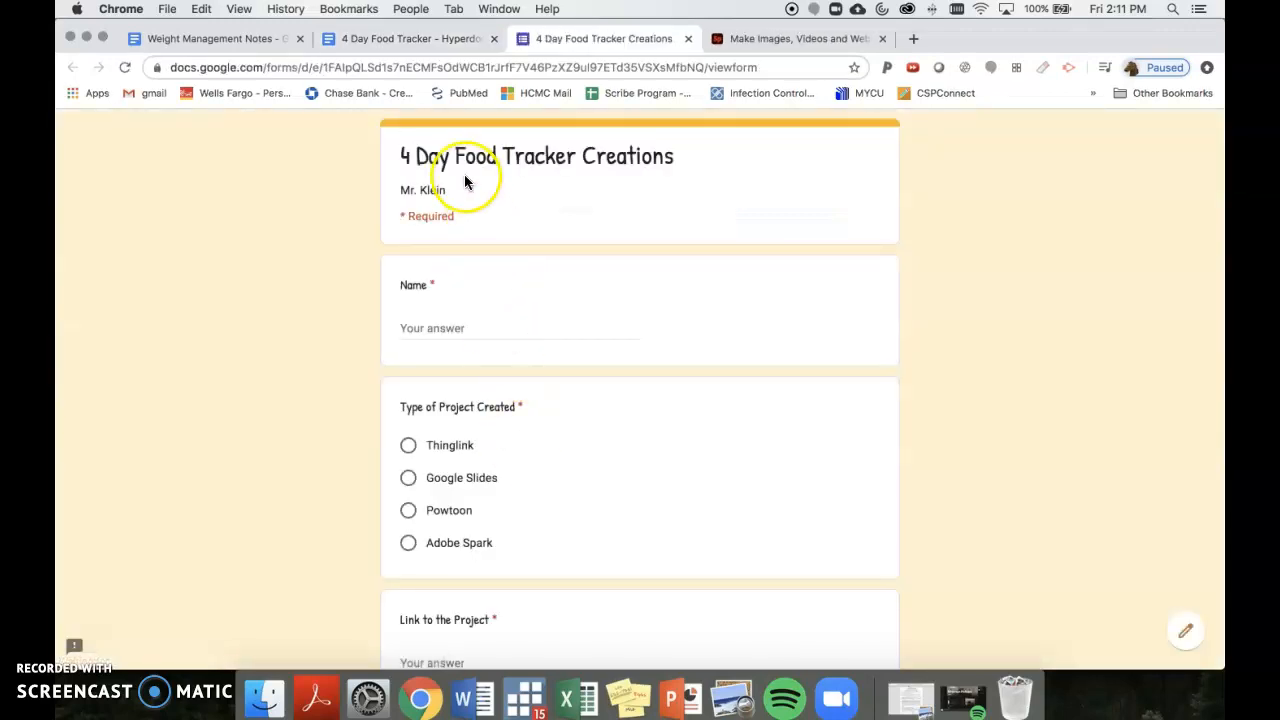
# - Choose Adobe Spark as the type of project created and paste the copied video link as the link to the project
pyautogui.scroll(-2, 425, 332)
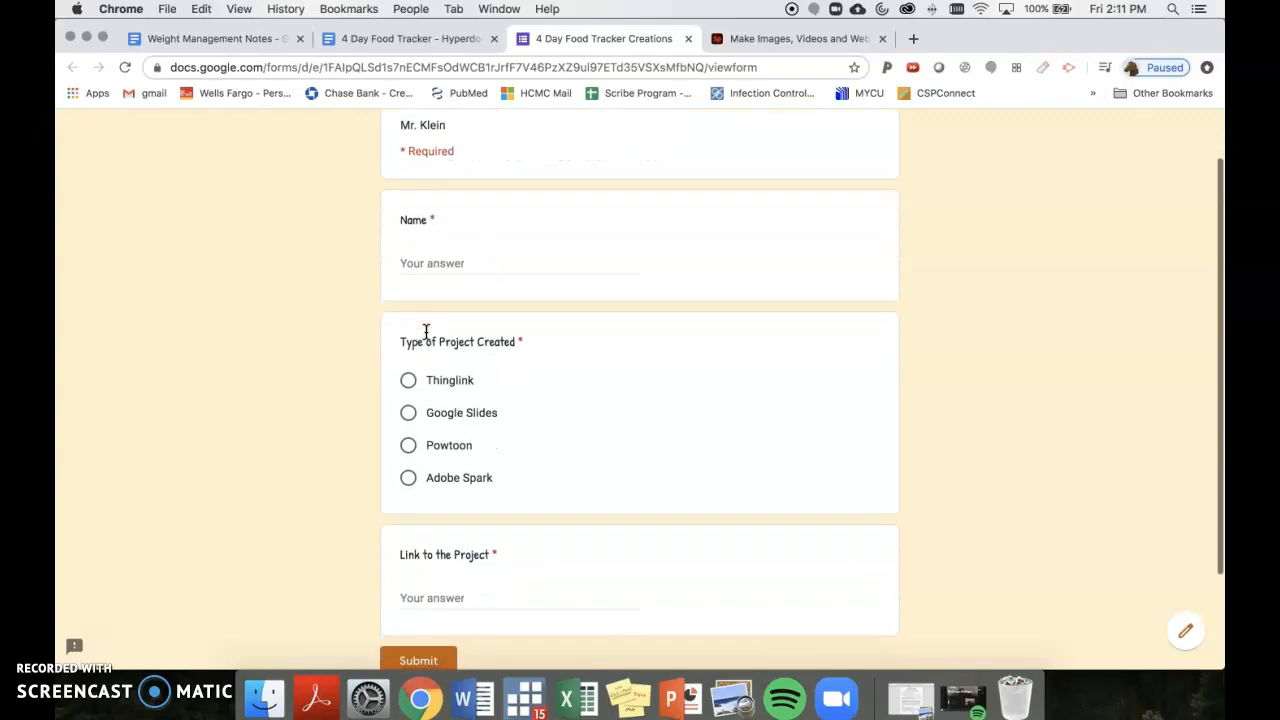
pyautogui.click(408, 480)
pyautogui.press('super+v')
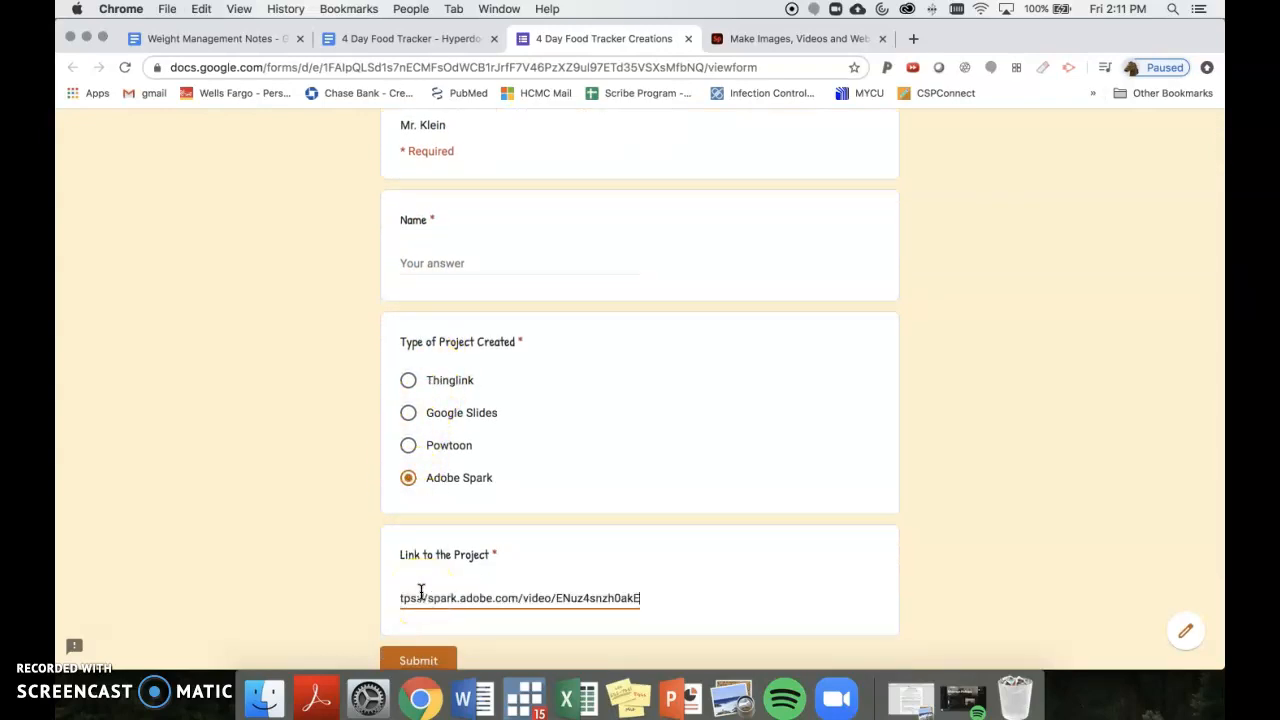
pyautogui.scroll(-2, 618, 565)
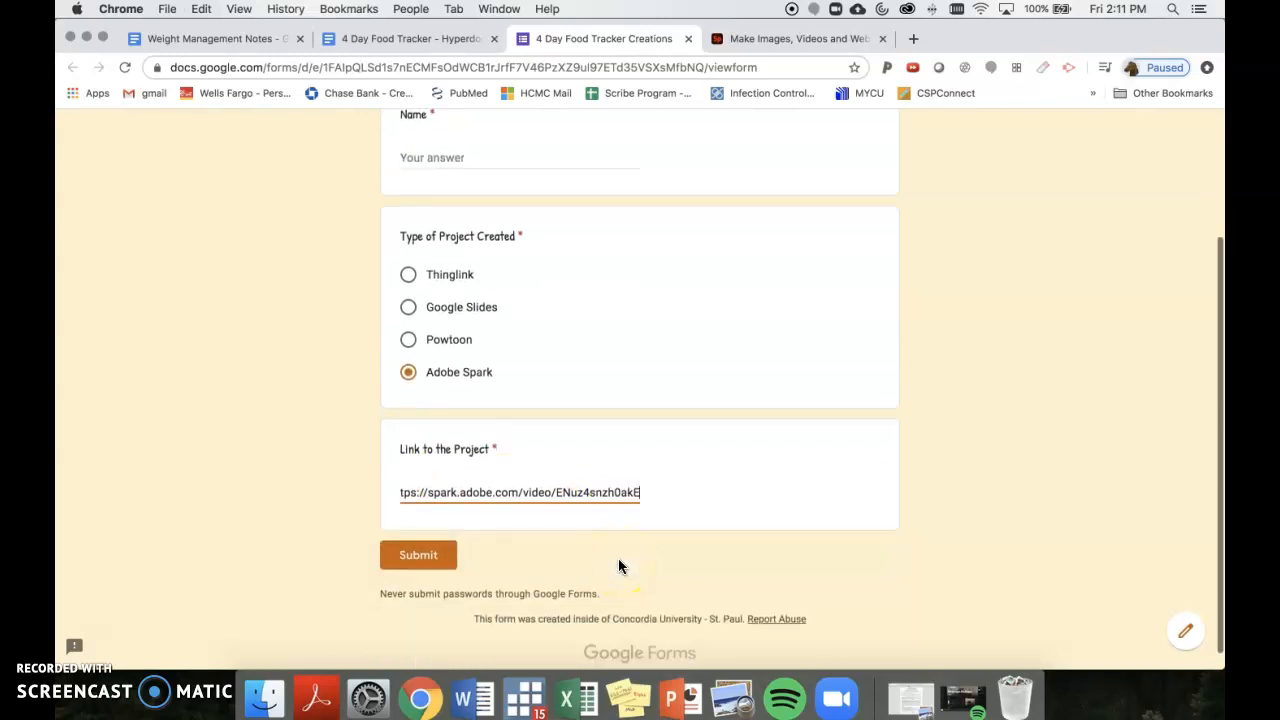